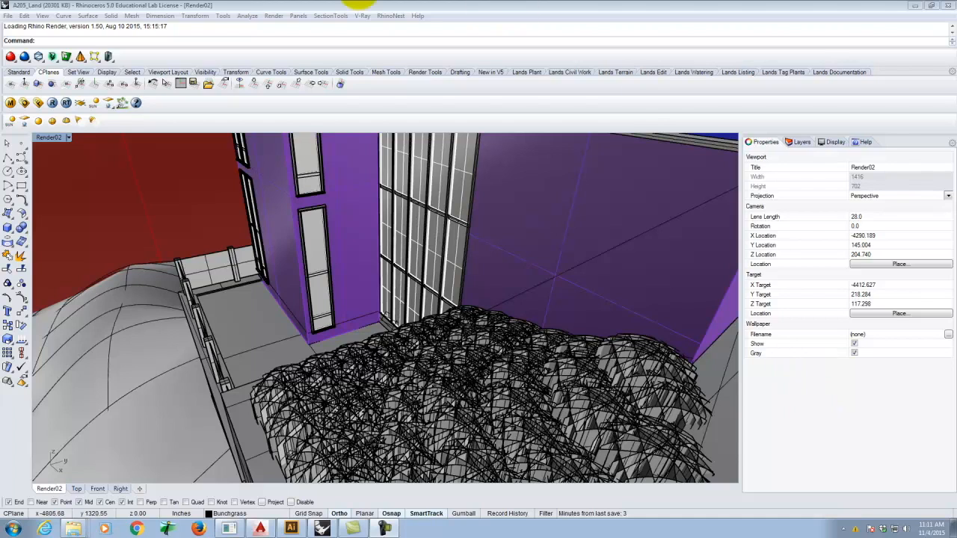
Step: Start saving a copy of the model and create a new folder named A205 inside the A136 folder
{"action": "left_click", "coordinate": [7, 16]}
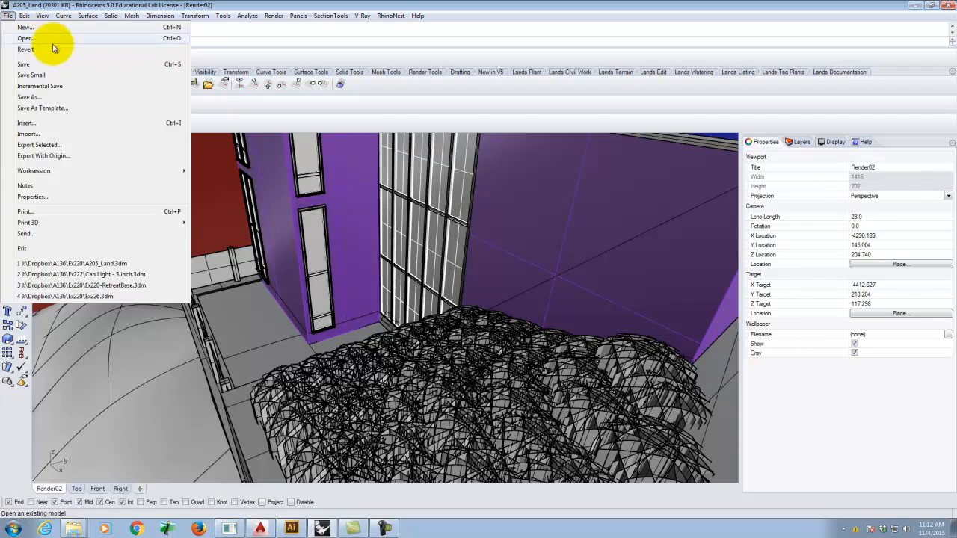
{"action": "left_click", "coordinate": [28, 97]}
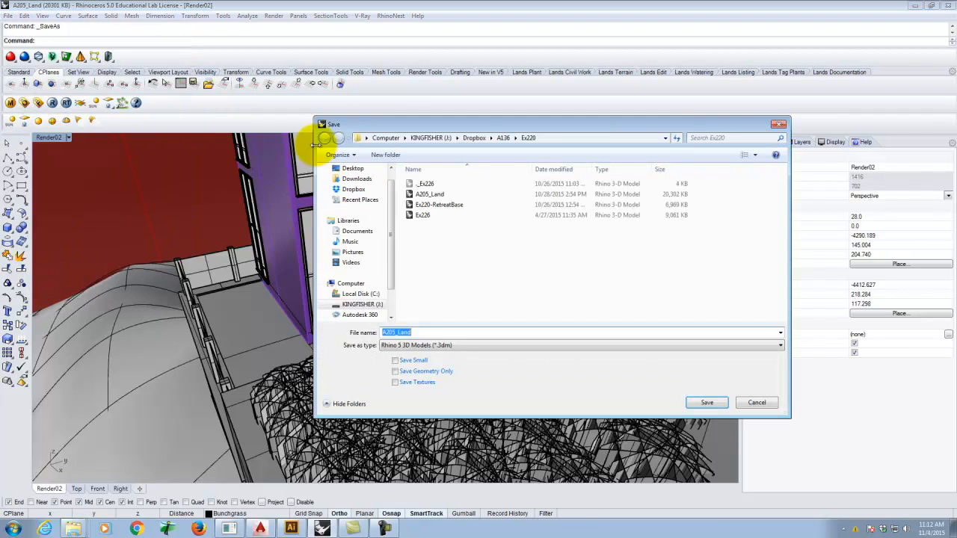
{"action": "left_click", "coordinate": [474, 137]}
{"action": "double_click", "coordinate": [423, 204]}
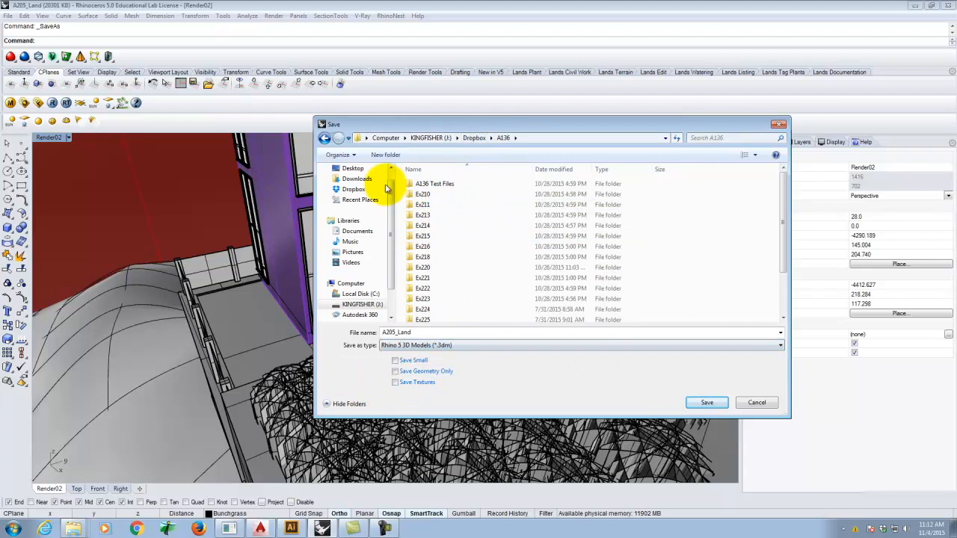
{"action": "left_click", "coordinate": [386, 154]}
{"action": "type", "text": "A205"}
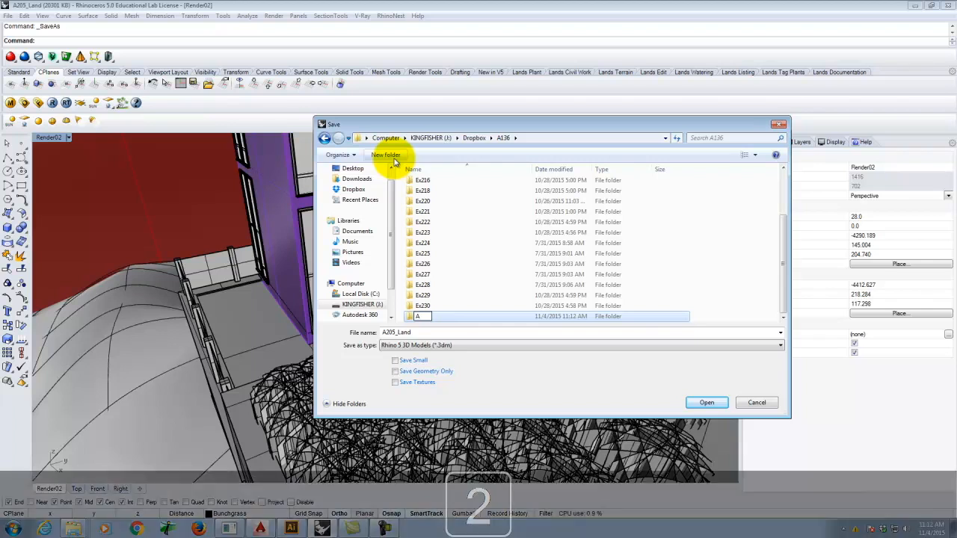
{"action": "left_click", "coordinate": [411, 318]}
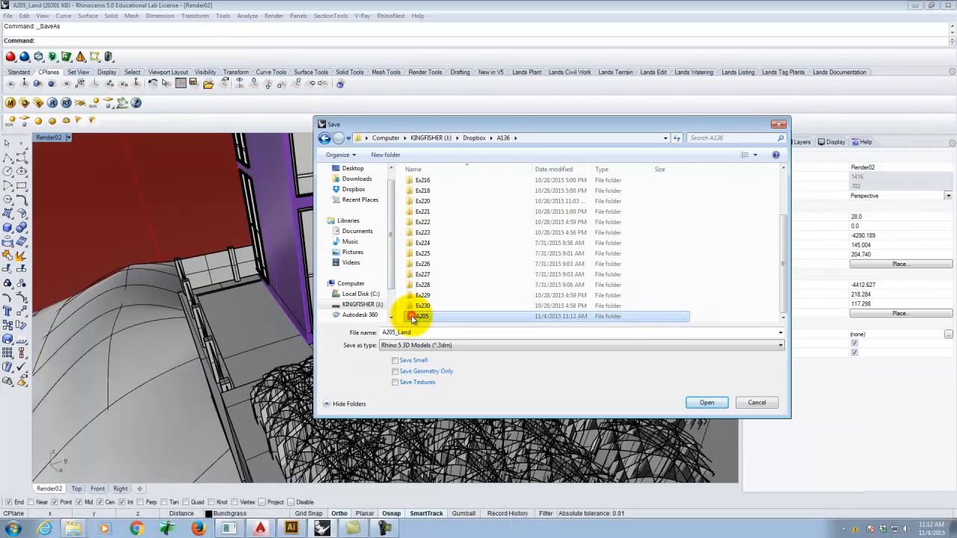
Step: Save the model in the A205 folder under the file name A205_Day_Exterior
{"action": "double_click", "coordinate": [442, 319]}
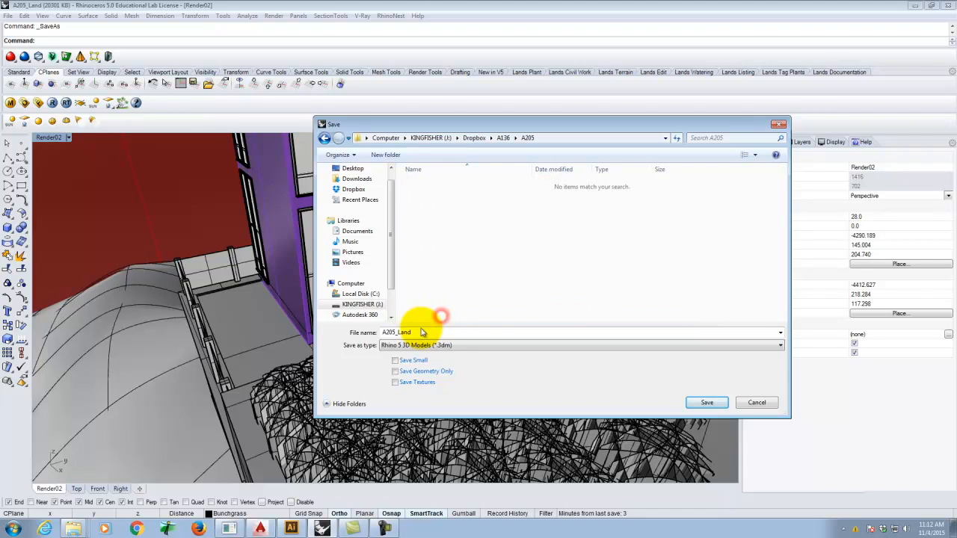
{"action": "double_click", "coordinate": [422, 332]}
{"action": "type", "text": "A205_Da"}
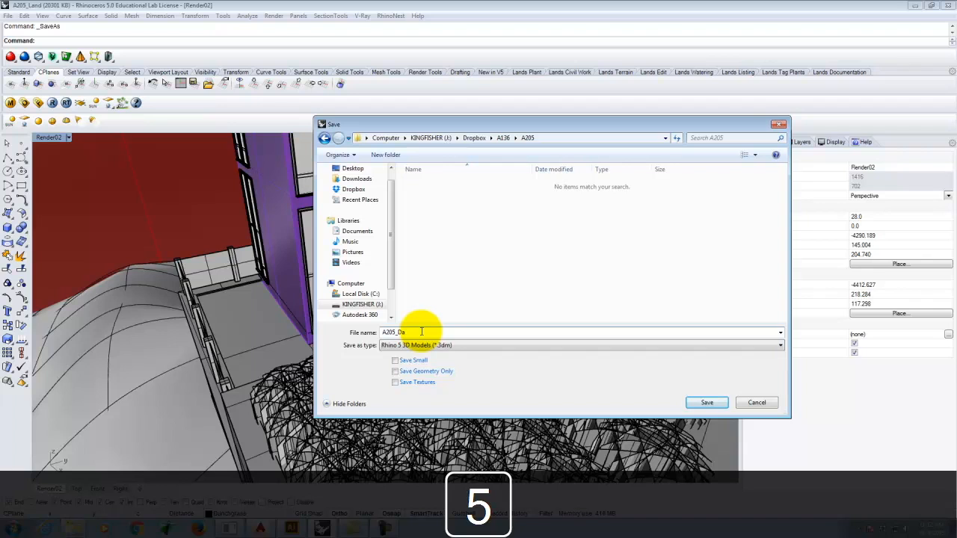
{"action": "type", "text": "y_Exterior"}
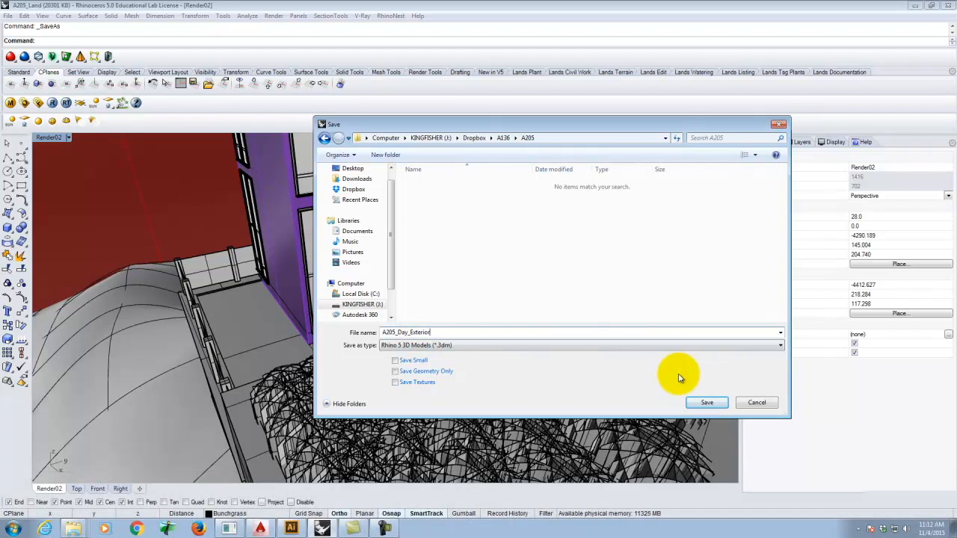
{"action": "left_click", "coordinate": [706, 402]}
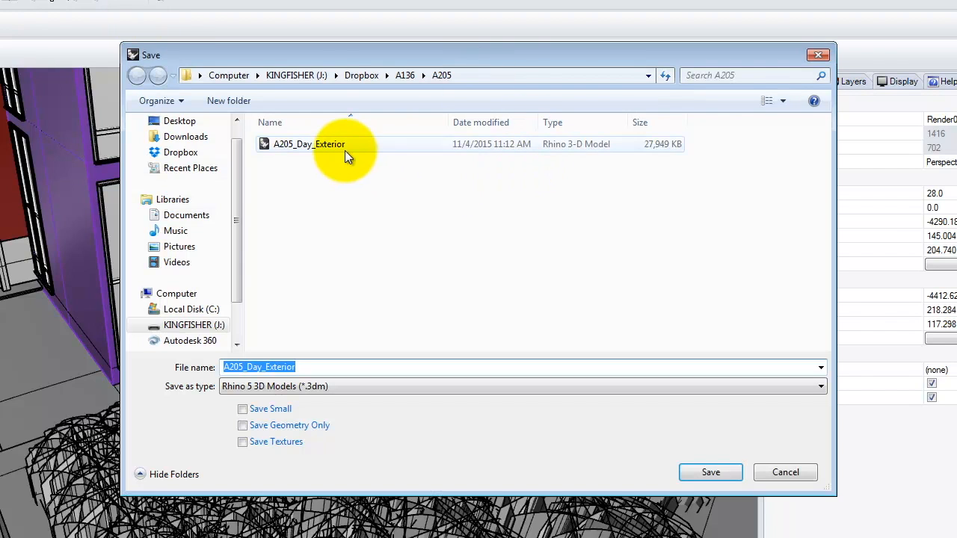
Step: Save another copy of the model in the A205 folder as A205_Day_Interior
{"action": "left_click", "coordinate": [336, 147]}
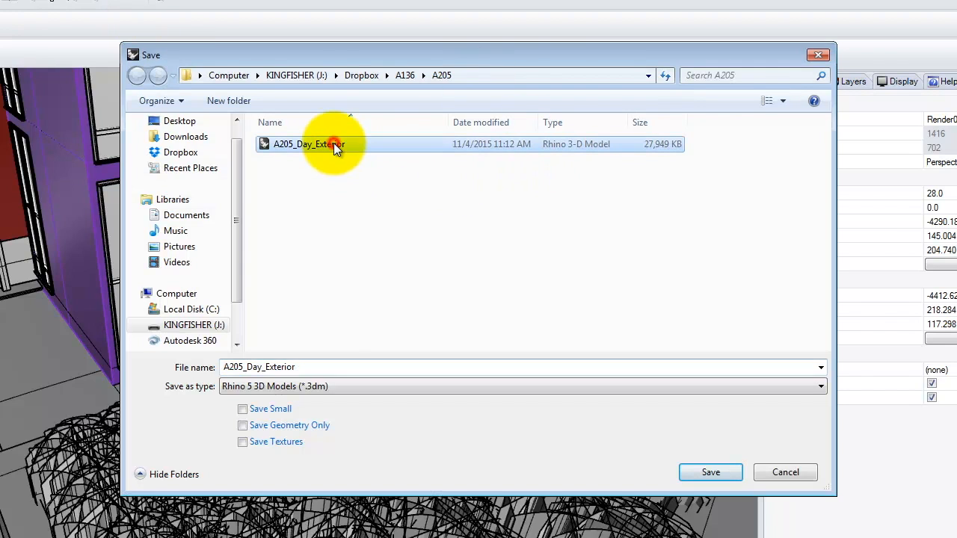
{"action": "double_click", "coordinate": [259, 367]}
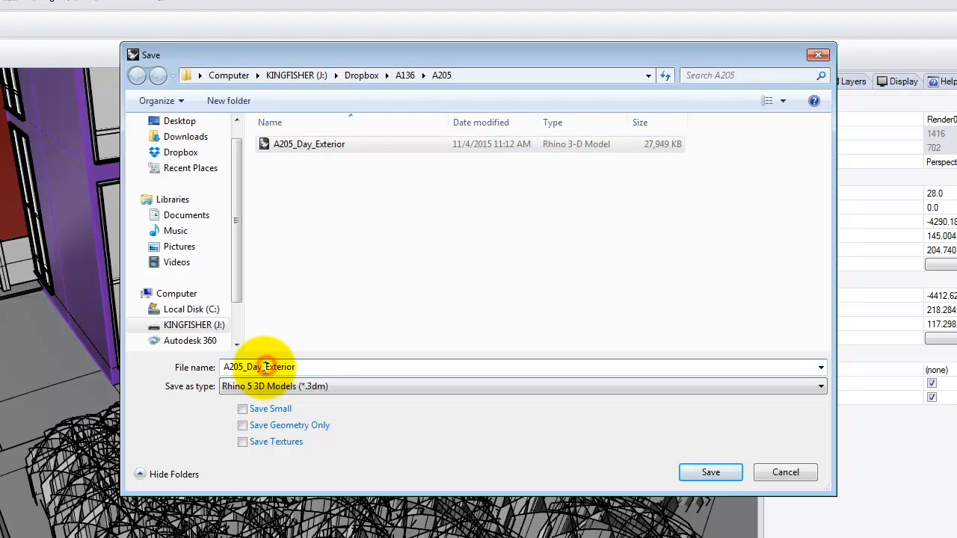
{"action": "left_click_drag", "start_coordinate": [264, 366], "coordinate": [366, 366]}
{"action": "type", "text": "Interior"}
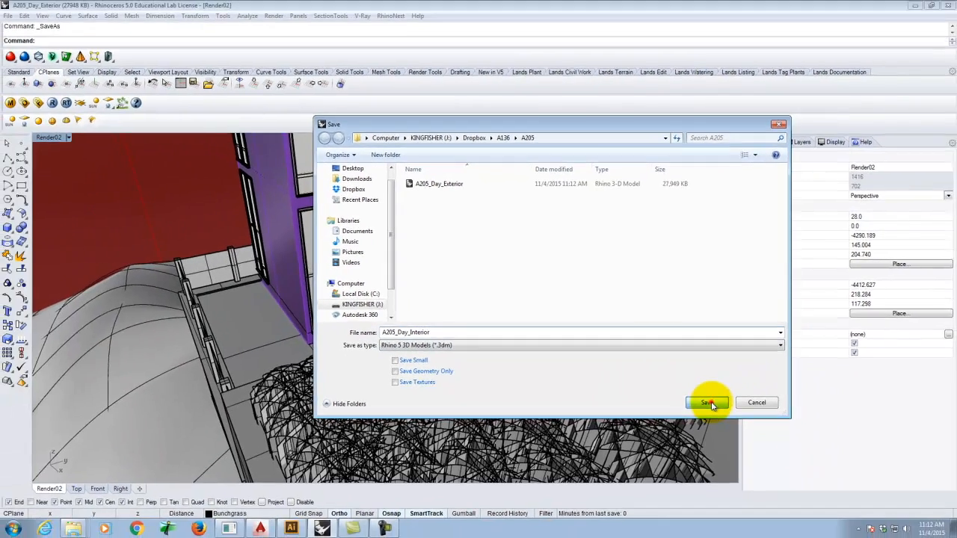
{"action": "left_click", "coordinate": [709, 403]}
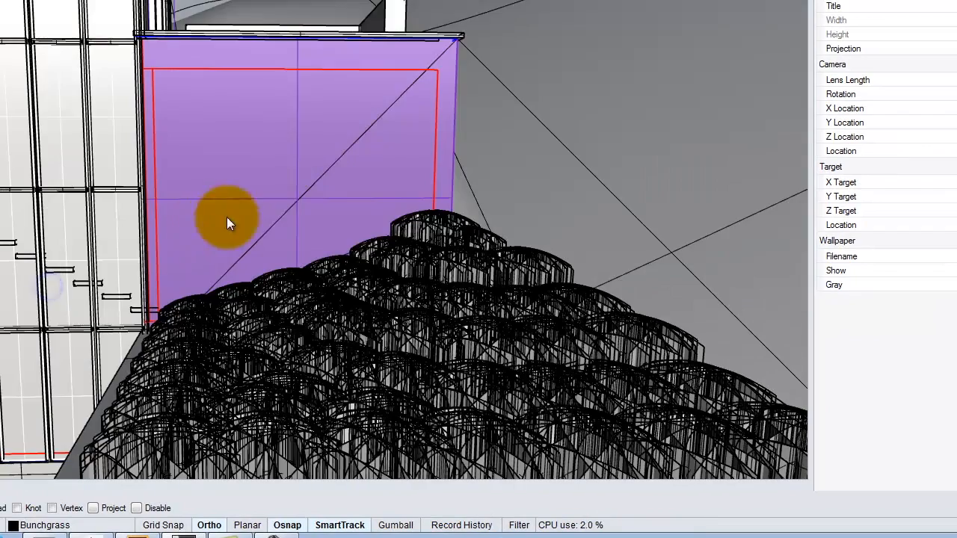
Step: Create a top-level layer named Lighting, make it current, and turn off the Bunchgrass sublayer
{"action": "left_click", "coordinate": [451, 400]}
{"action": "left_click", "coordinate": [347, 286]}
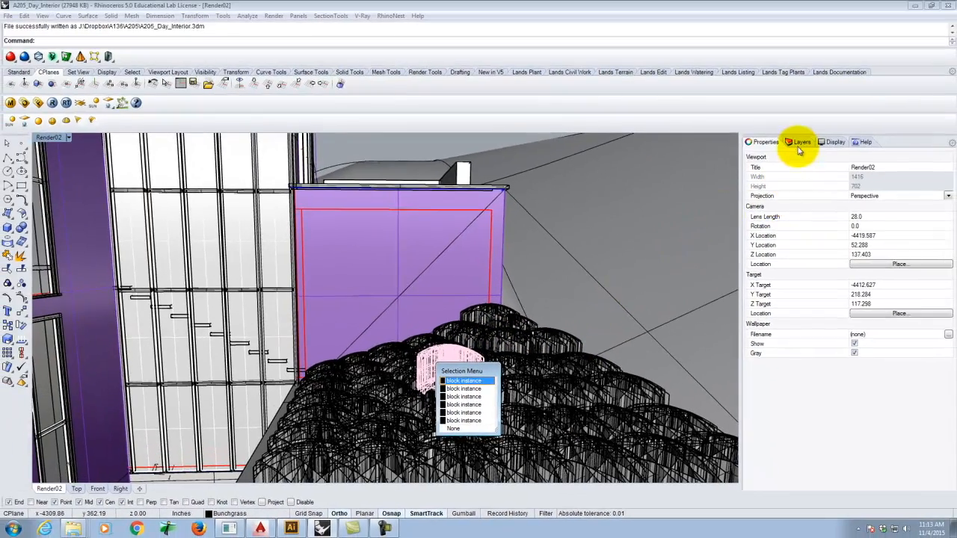
{"action": "left_click", "coordinate": [798, 145]}
{"action": "left_click", "coordinate": [798, 144]}
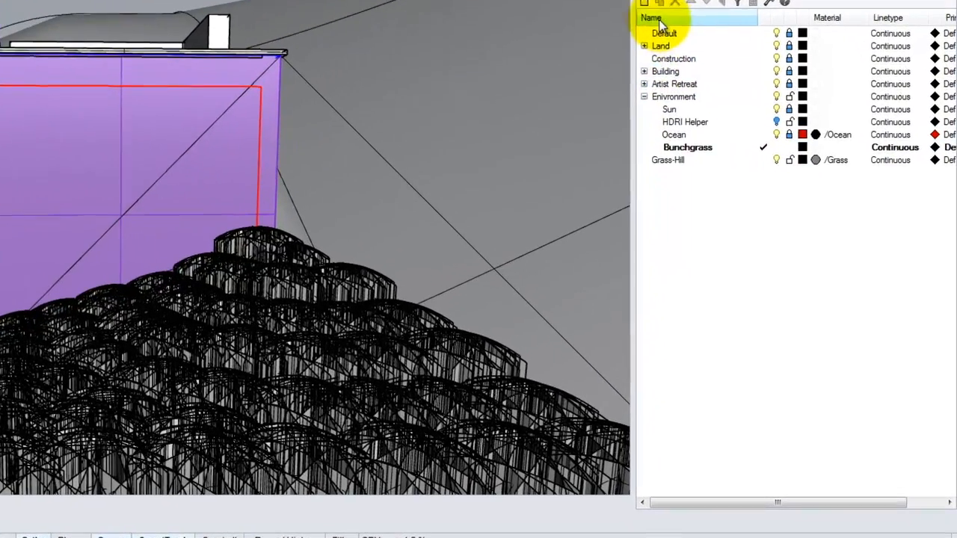
{"action": "left_click", "coordinate": [674, 188]}
{"action": "left_click", "coordinate": [643, 96]}
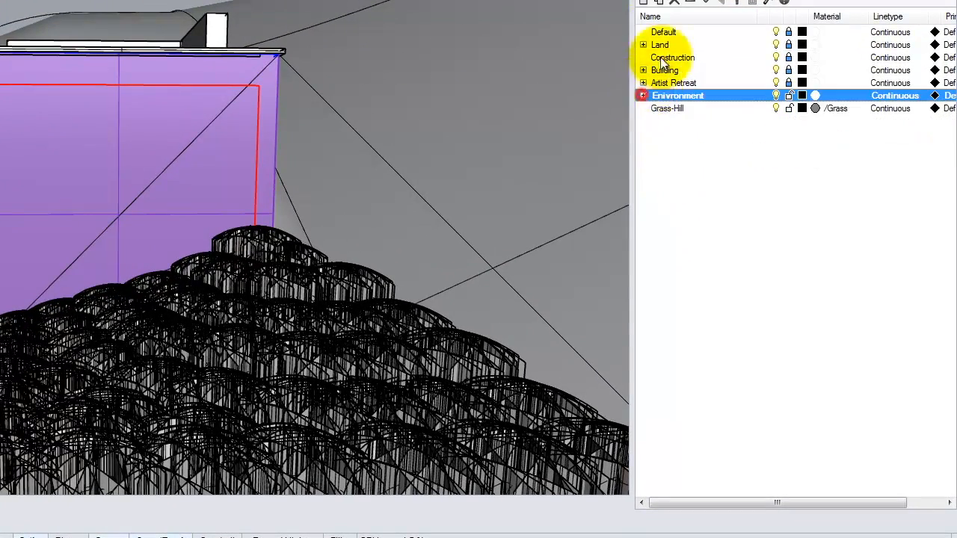
{"action": "left_click", "coordinate": [644, 4]}
{"action": "type", "text": "Lighting"}
{"action": "left_click", "coordinate": [760, 108]}
{"action": "left_click", "coordinate": [644, 96]}
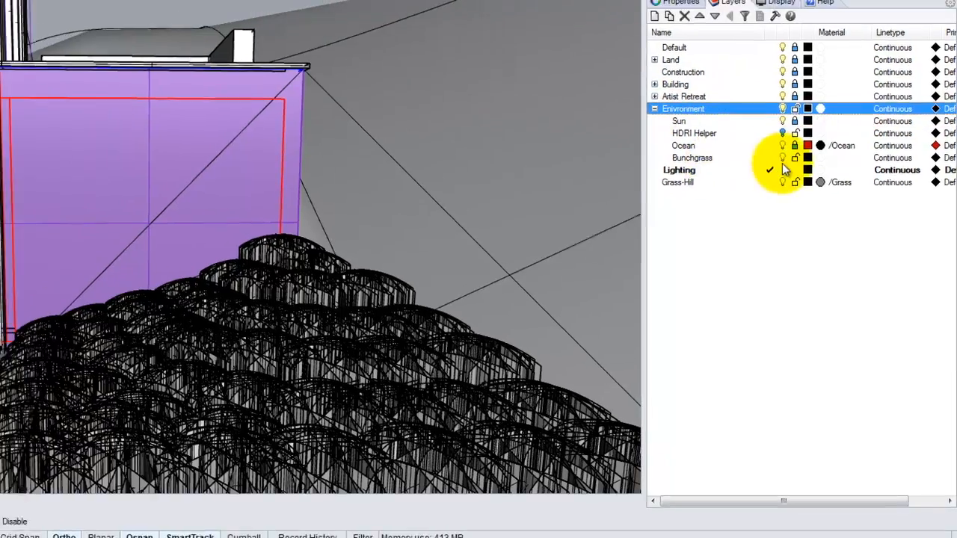
{"action": "left_click", "coordinate": [776, 146]}
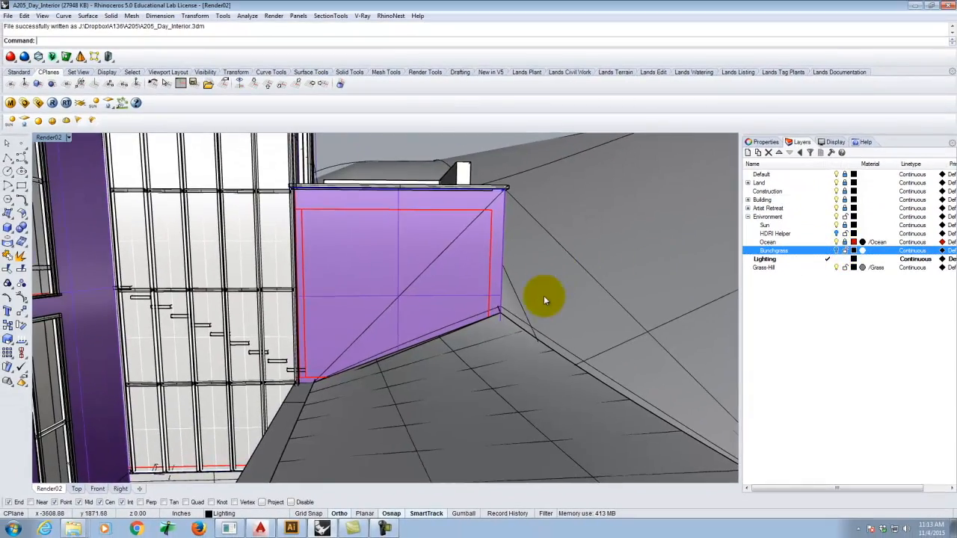
Step: Bring the camera inside the building so that the perspective view faces the staircase and the glazed wall
{"action": "right_click_drag", "start_coordinate": [543, 301], "coordinate": [416, 292]}
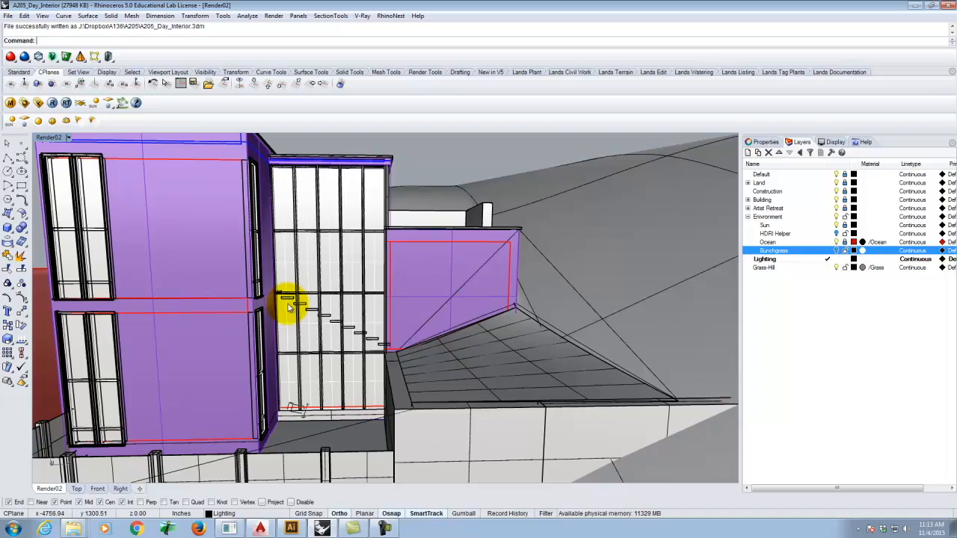
{"action": "right_click_drag", "start_coordinate": [182, 252], "coordinate": [511, 324]}
{"action": "scroll", "coordinate": [505, 314], "scroll_direction": "up", "scroll_amount": 5}
{"action": "scroll", "coordinate": [508, 300], "scroll_direction": "down", "scroll_amount": 3}
{"action": "right_click_drag", "start_coordinate": [516, 352], "coordinate": [493, 277]}
{"action": "scroll", "coordinate": [495, 272], "scroll_direction": "up", "scroll_amount": 5}
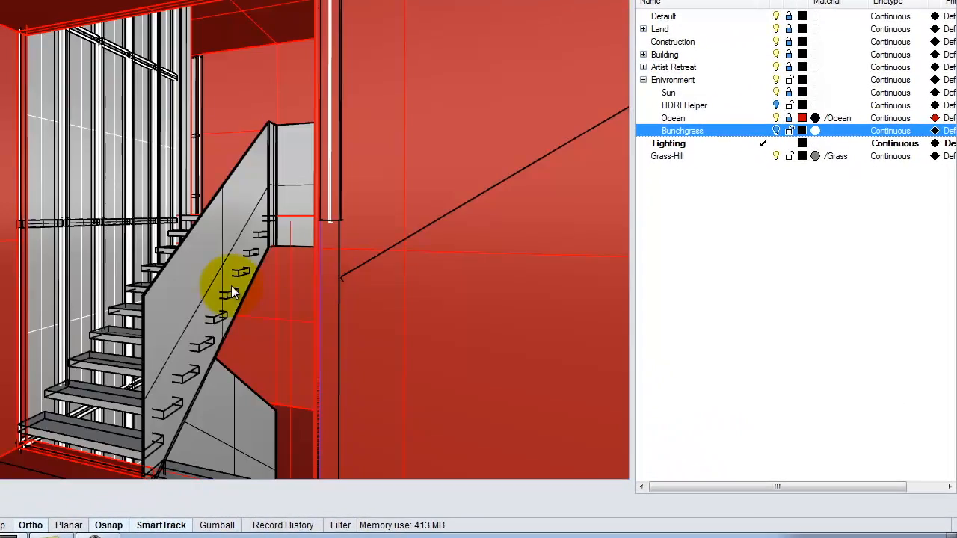
{"action": "right_click_drag", "start_coordinate": [230, 286], "coordinate": [222, 296]}
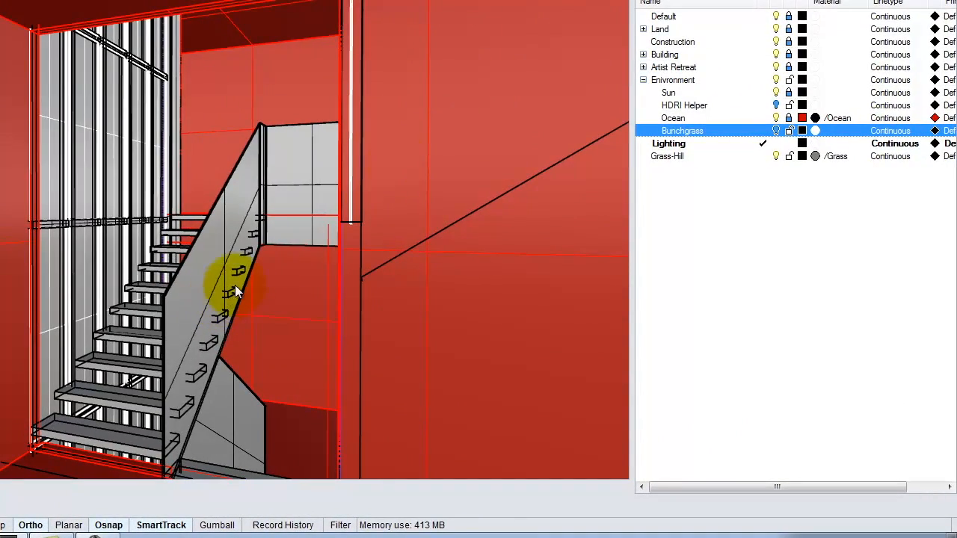
Step: Set the viewport camera's lens length to 18 and reframe the staircase in the wider view
{"action": "left_click", "coordinate": [664, 1]}
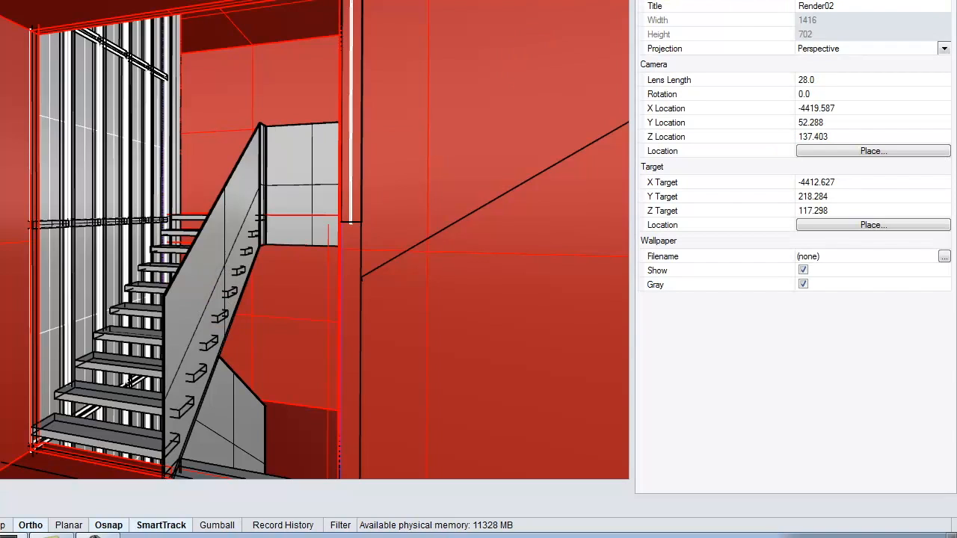
{"action": "left_click", "coordinate": [807, 79]}
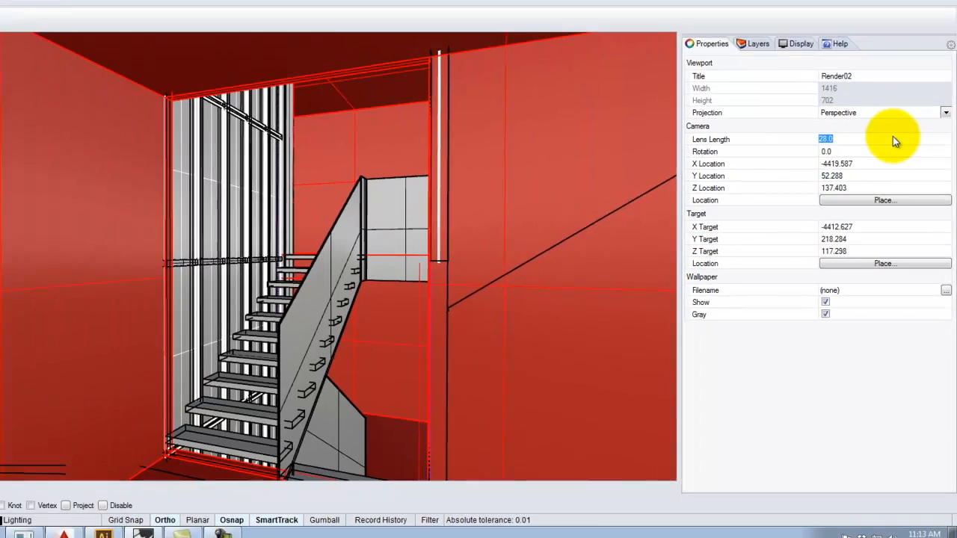
{"action": "type", "text": "18"}
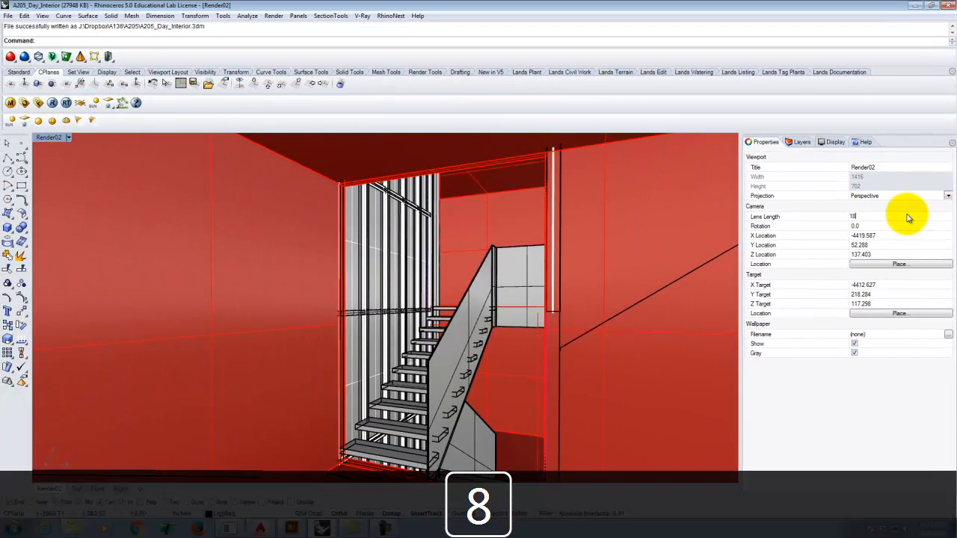
{"action": "key", "text": "Return"}
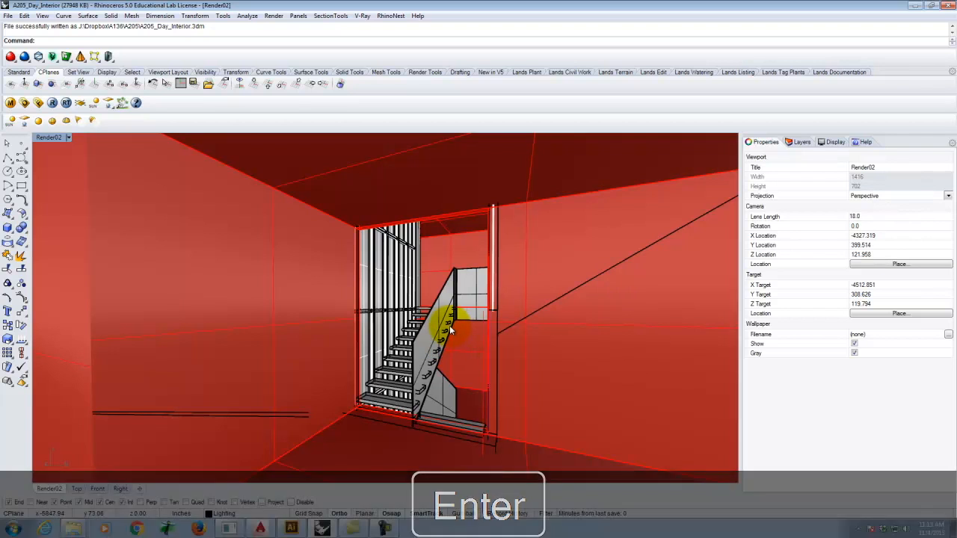
{"action": "scroll", "coordinate": [440, 338], "scroll_direction": "up", "scroll_amount": 2}
{"action": "scroll", "coordinate": [441, 337], "scroll_direction": "up", "scroll_amount": 1}
{"action": "scroll", "coordinate": [438, 331], "scroll_direction": "down", "scroll_amount": 1}
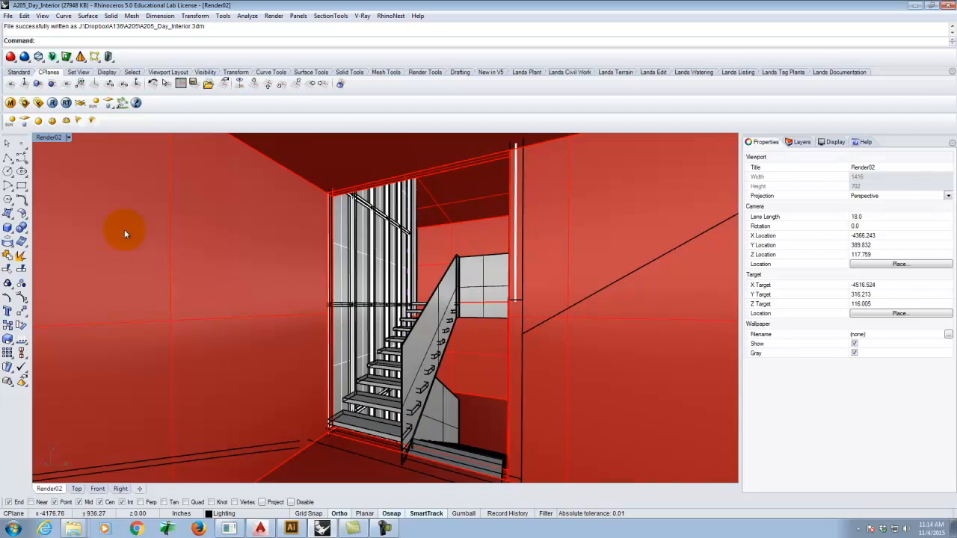
Step: Save the current staircase view as a named view called Interior01
{"action": "left_click", "coordinate": [68, 138]}
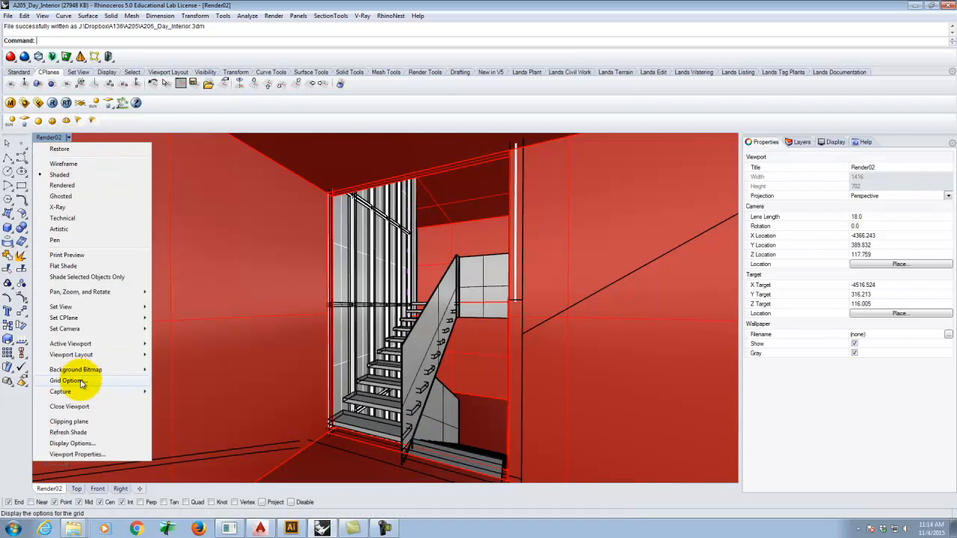
{"action": "mouse_move", "coordinate": [75, 308]}
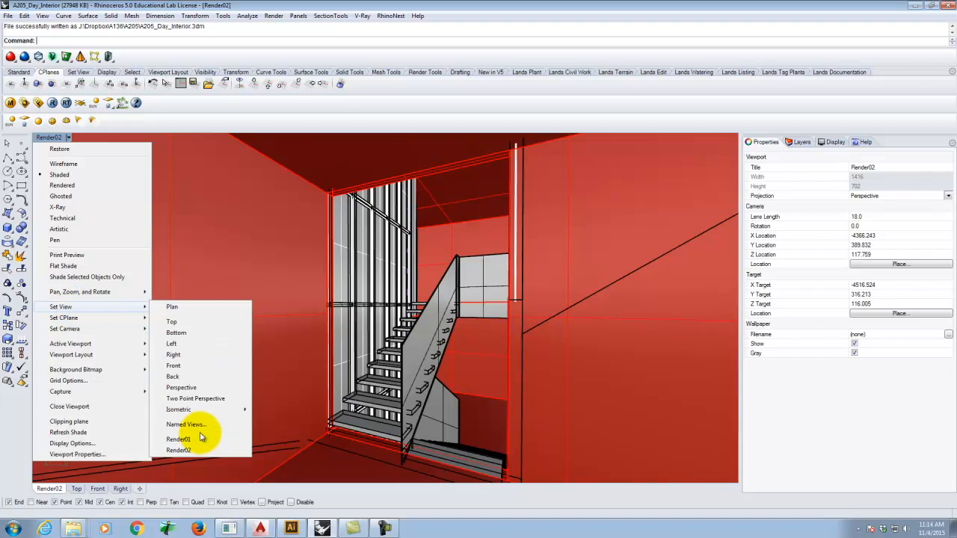
{"action": "left_click", "coordinate": [240, 426]}
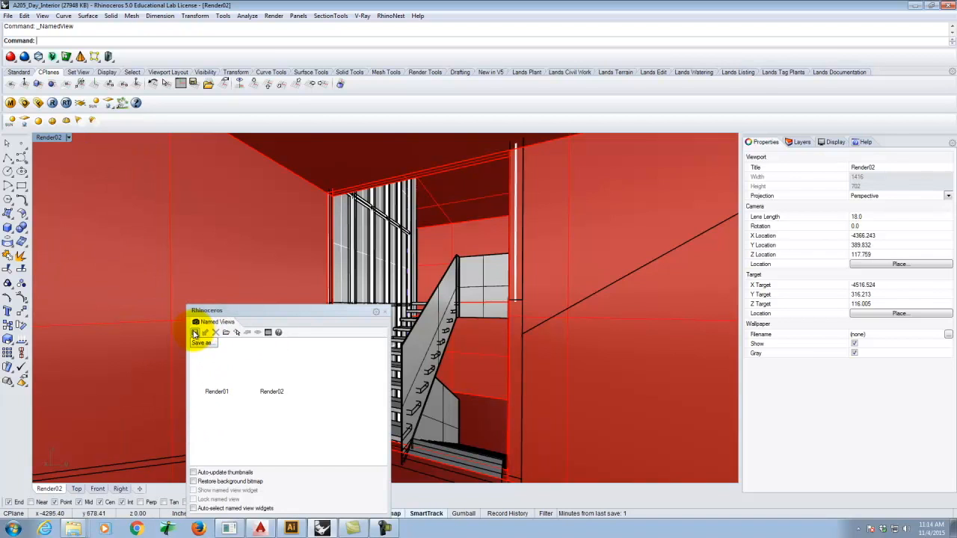
{"action": "left_click", "coordinate": [196, 333]}
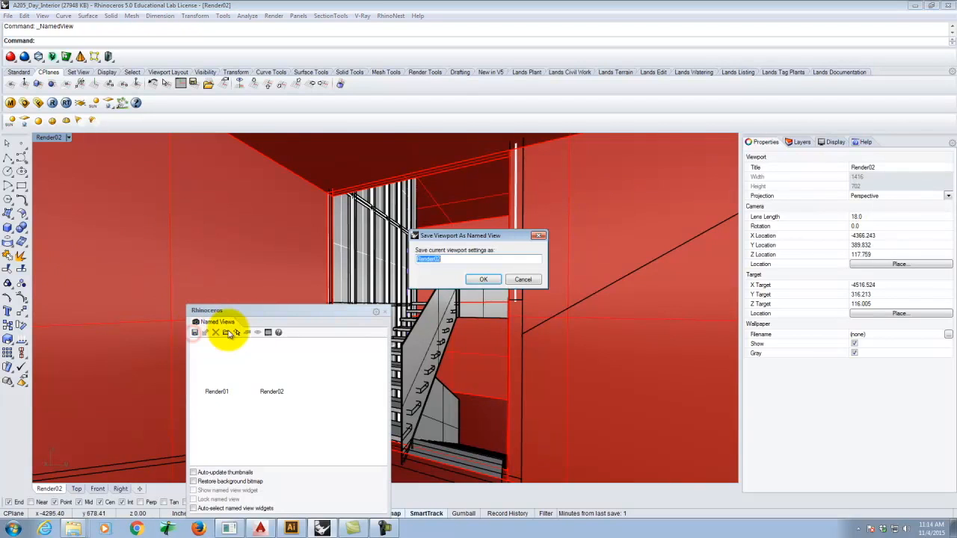
{"action": "left_click", "coordinate": [449, 257]}
{"action": "key", "text": "BackSpace"}
{"action": "key", "text": "BackSpace"}
{"action": "key", "text": "BackSpace"}
{"action": "key", "text": "BackSpace"}
{"action": "key", "text": "BackSpace"}
{"action": "key", "text": "BackSpace"}
{"action": "key", "text": "BackSpace"}
{"action": "key", "text": "BackSpace"}
{"action": "key", "text": "BackSpace"}
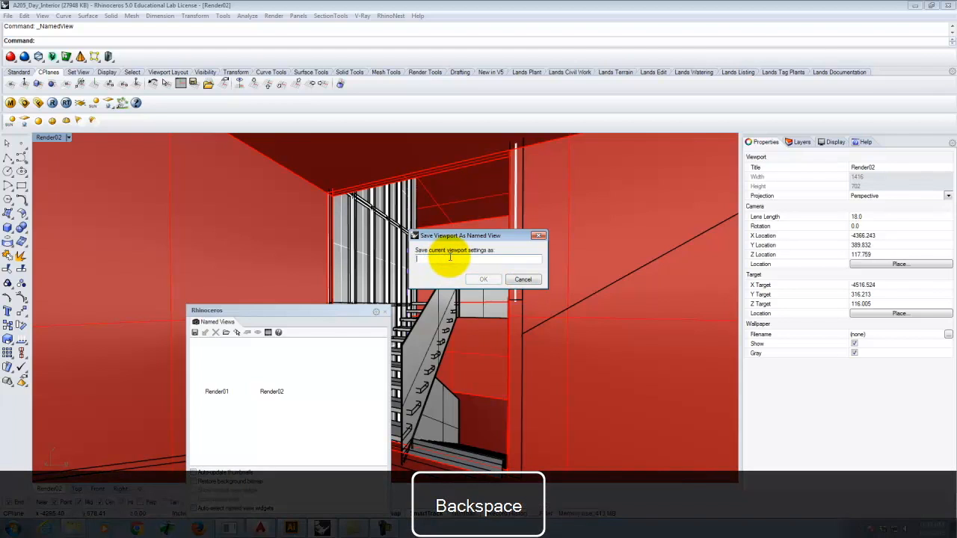
{"action": "type", "text": "Interior"}
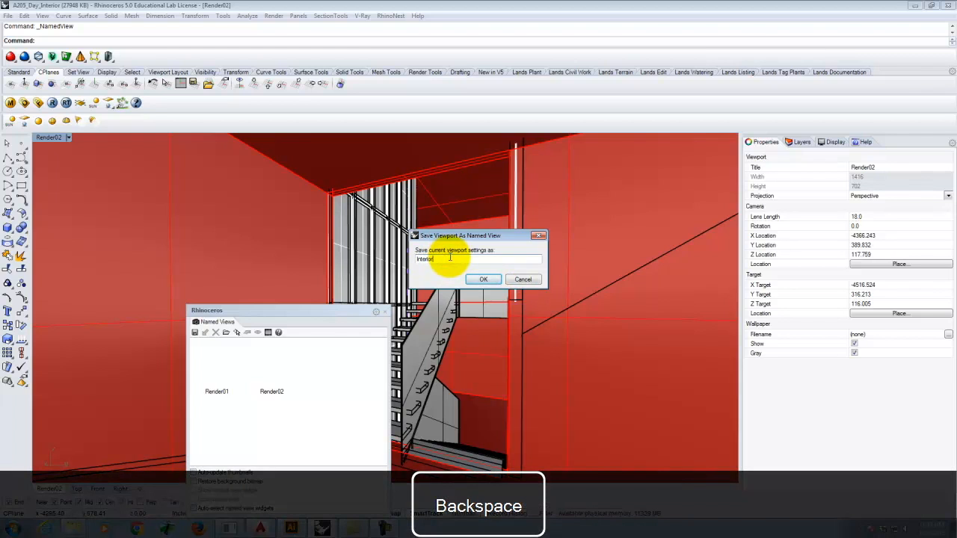
{"action": "type", "text": "01"}
{"action": "left_click", "coordinate": [483, 279]}
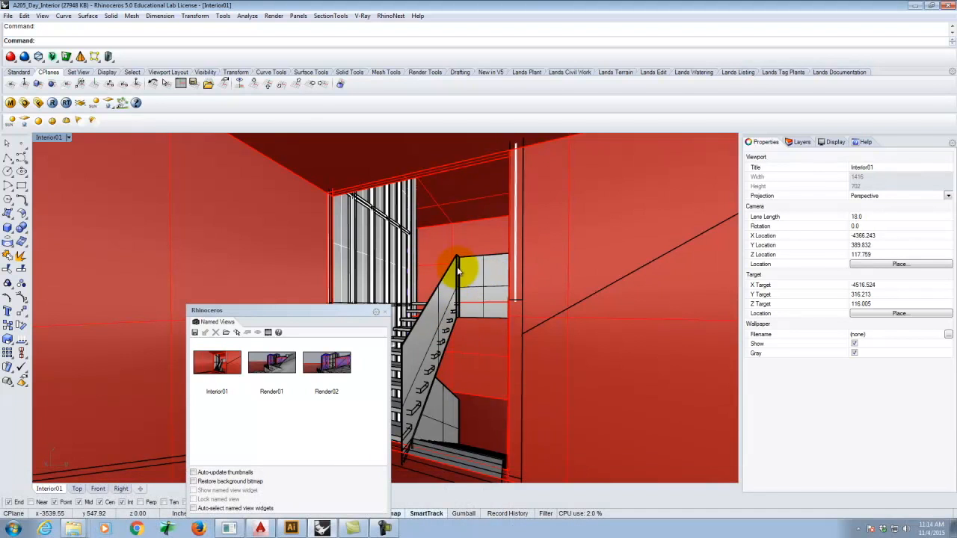
Step: Bring the camera into the room beyond the staircase so that the perspective view faces the tall corner windows
{"action": "scroll", "coordinate": [468, 372], "scroll_direction": "up", "scroll_amount": 5}
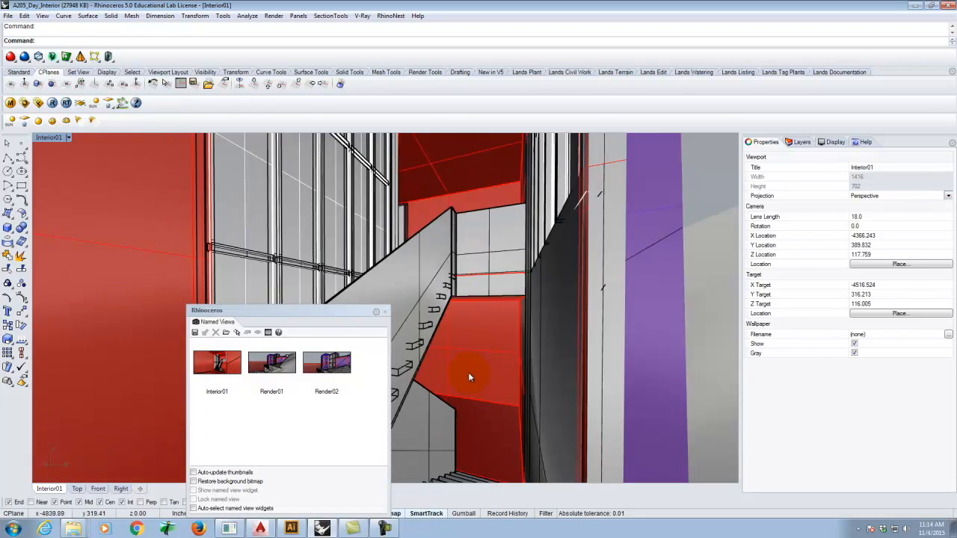
{"action": "scroll", "coordinate": [470, 374], "scroll_direction": "up", "scroll_amount": 8}
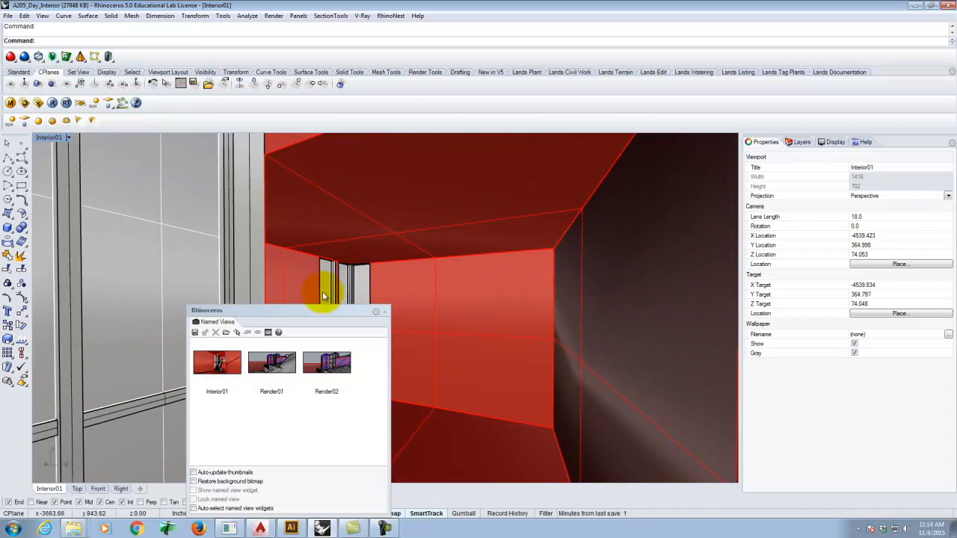
{"action": "double_click", "coordinate": [244, 313]}
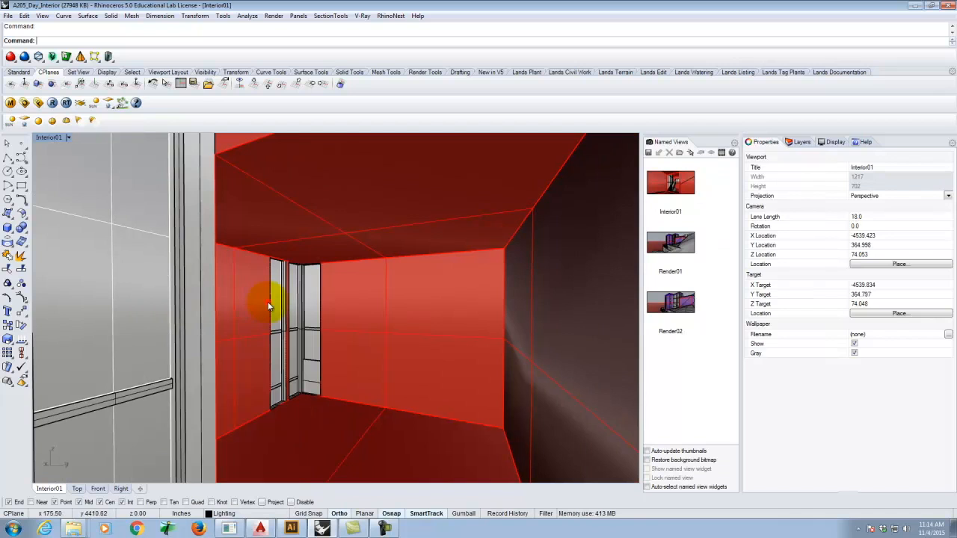
{"action": "key", "text": "Escape"}
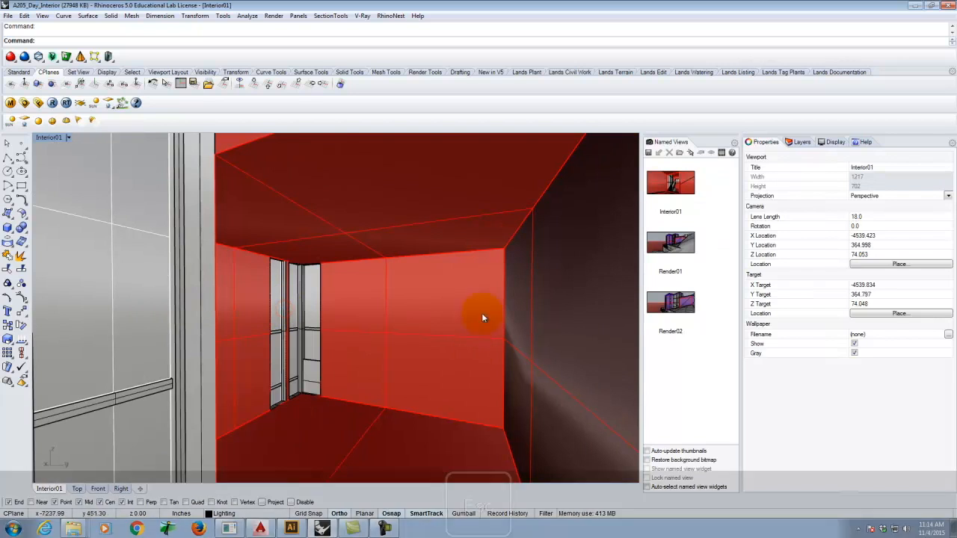
{"action": "scroll", "coordinate": [311, 309], "scroll_direction": "down", "scroll_amount": 18}
{"action": "scroll", "coordinate": [377, 302], "scroll_direction": "down", "scroll_amount": 20}
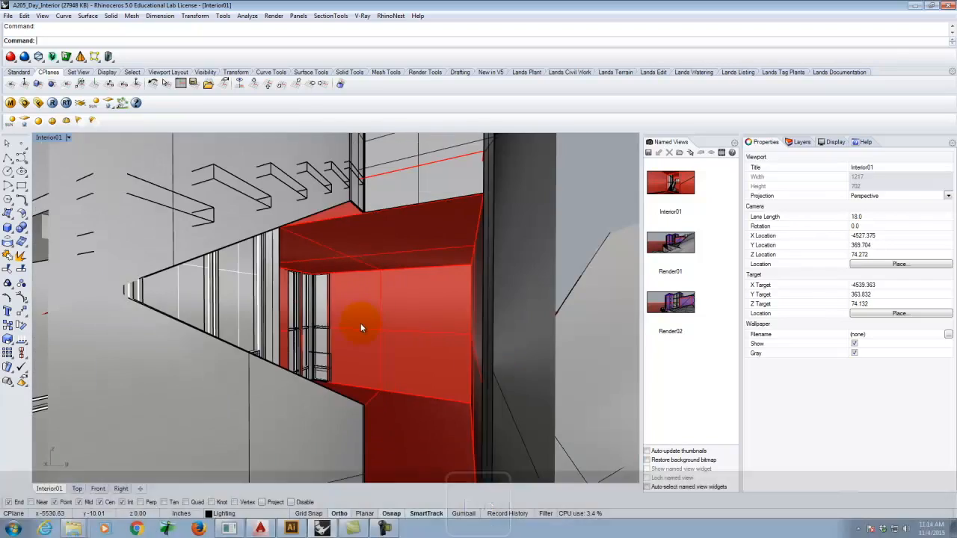
{"action": "right_click_drag", "start_coordinate": [263, 201], "coordinate": [420, 355]}
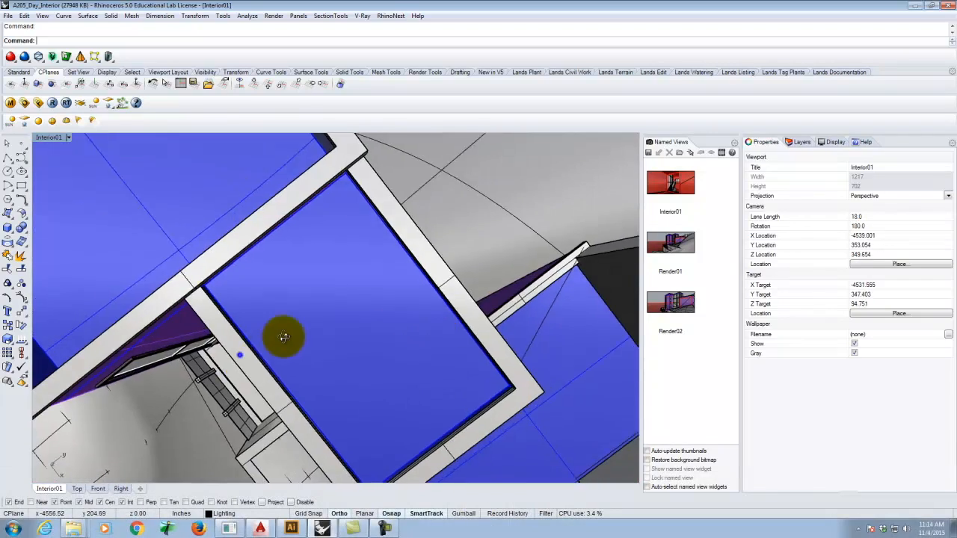
{"action": "right_click_drag", "start_coordinate": [239, 358], "coordinate": [425, 265]}
{"action": "scroll", "coordinate": [443, 269], "scroll_direction": "down", "scroll_amount": 12}
{"action": "right_click_drag", "start_coordinate": [315, 341], "coordinate": [326, 380]}
{"action": "scroll", "coordinate": [437, 292], "scroll_direction": "up", "scroll_amount": 12}
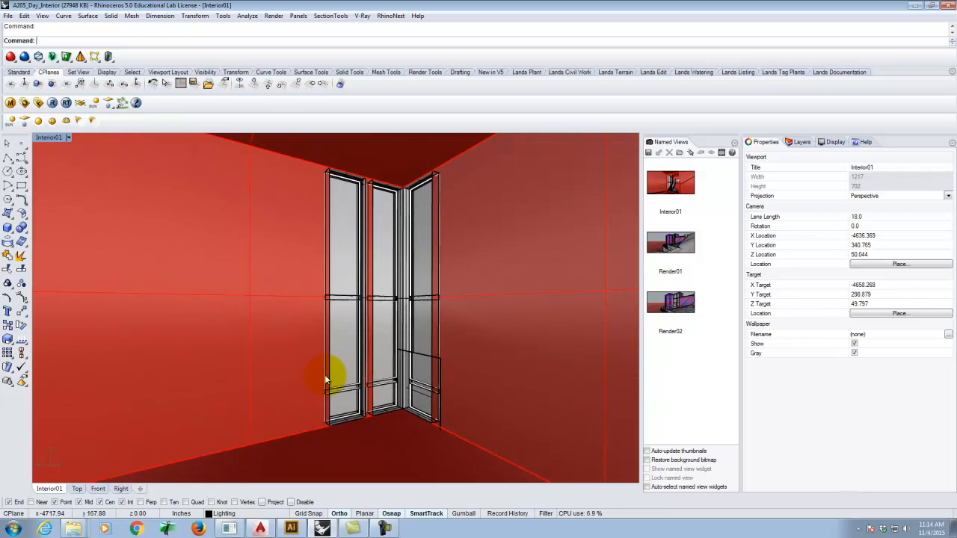
Step: Bring up the list of named views and undock it as a floating window over the viewport
{"action": "left_click", "coordinate": [68, 137]}
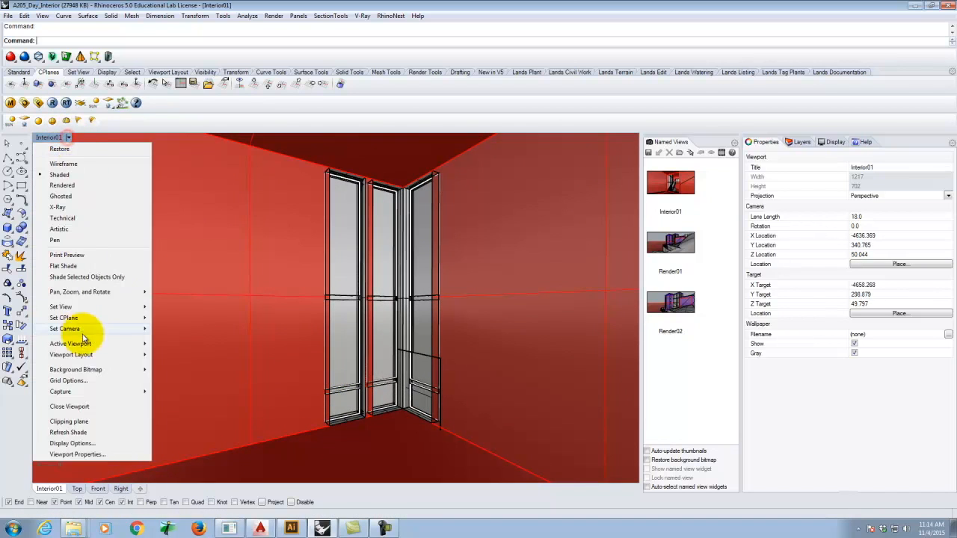
{"action": "mouse_move", "coordinate": [83, 307]}
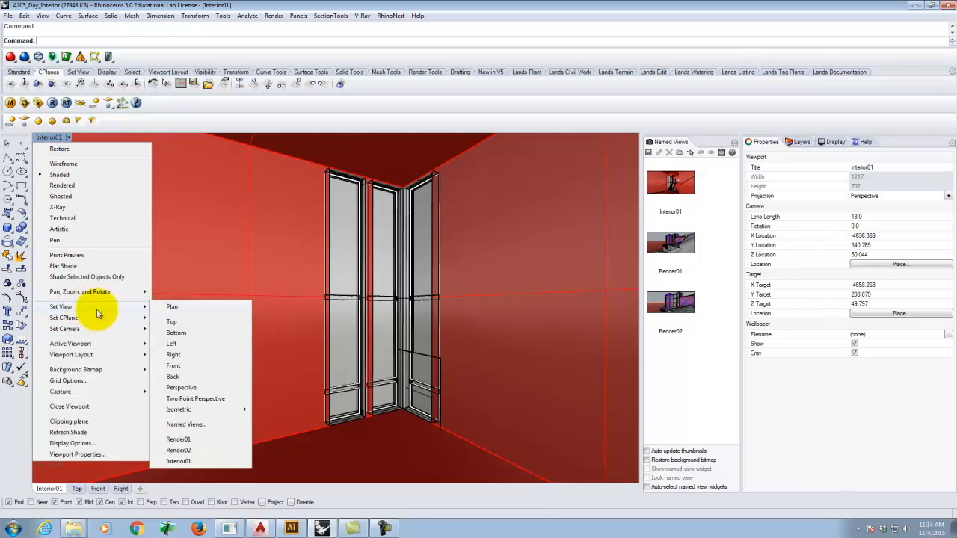
{"action": "left_click", "coordinate": [216, 426]}
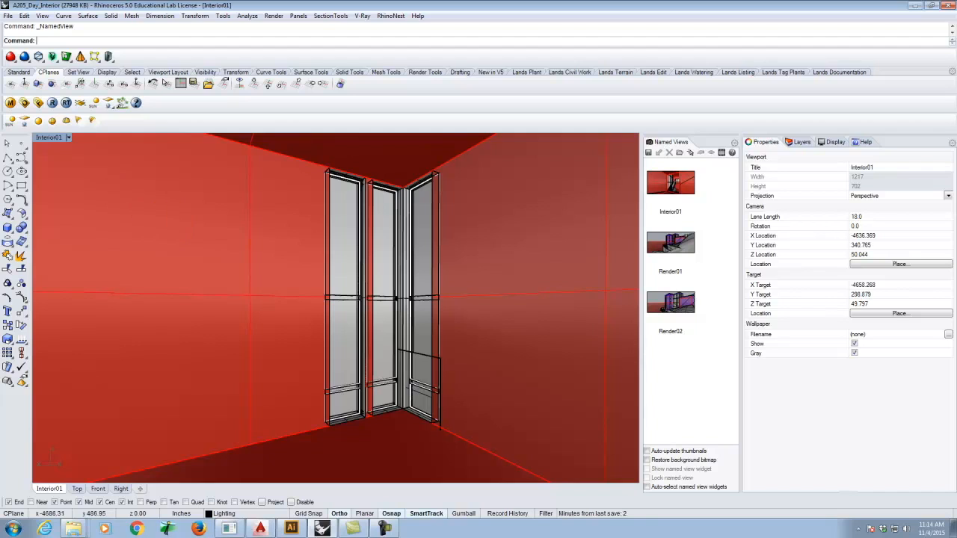
{"action": "left_click", "coordinate": [68, 138]}
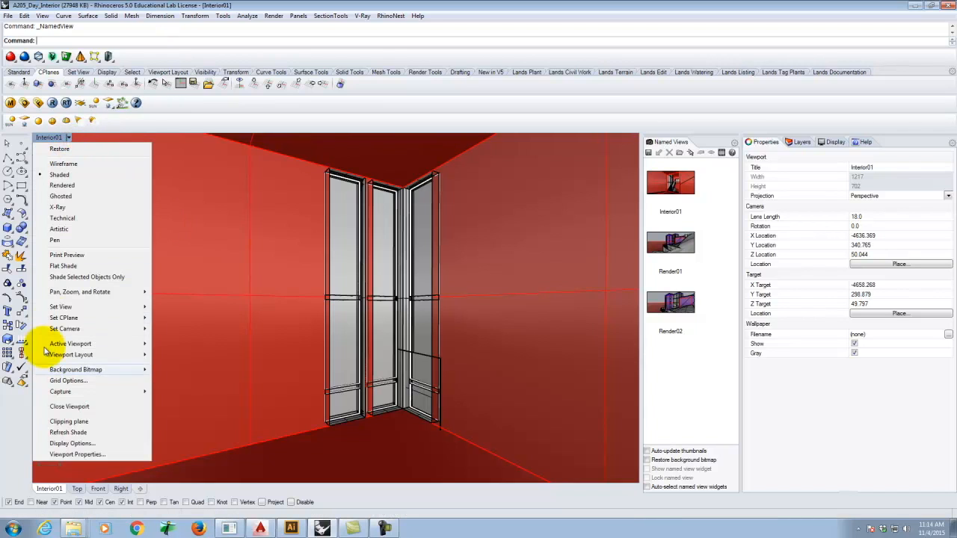
{"action": "mouse_move", "coordinate": [64, 307]}
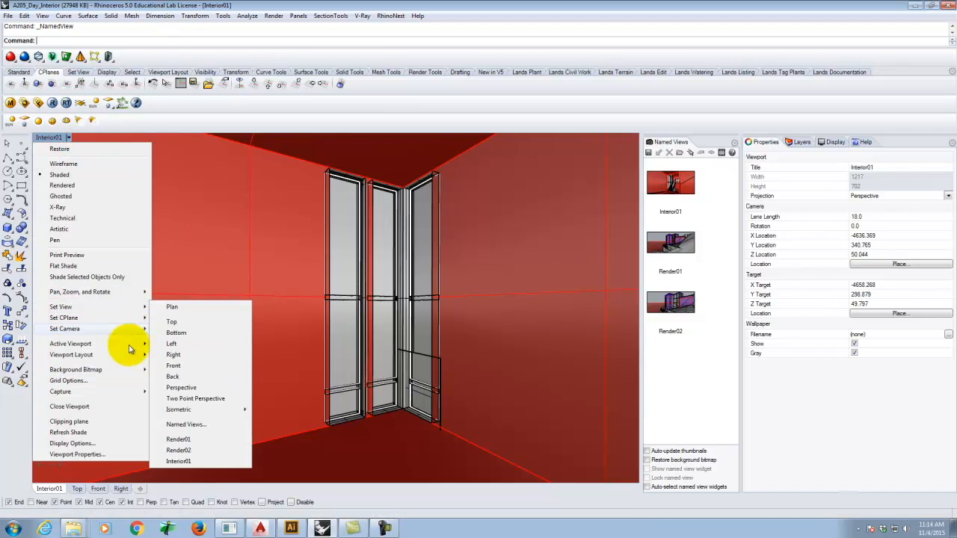
{"action": "left_click", "coordinate": [183, 423]}
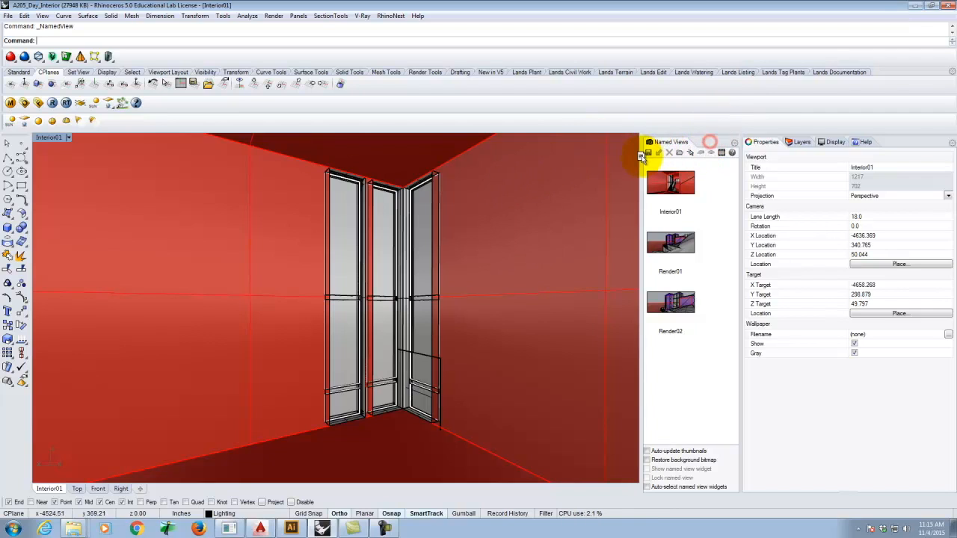
{"action": "left_click_drag", "start_coordinate": [685, 145], "coordinate": [517, 165]}
{"action": "left_click_drag", "start_coordinate": [609, 155], "coordinate": [296, 170]}
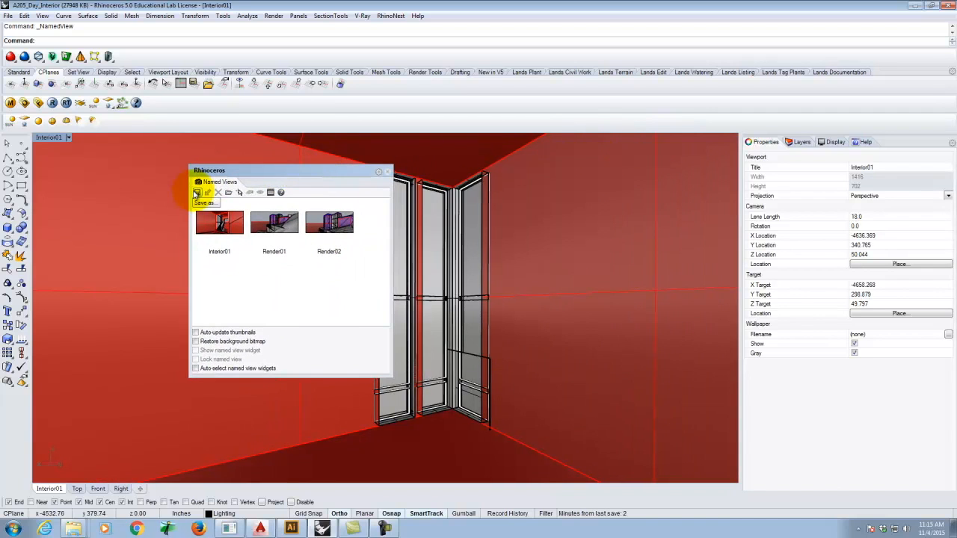
Step: Save the current corner-window view as a named view called Interior02 and close the named views window
{"action": "left_click", "coordinate": [196, 193]}
{"action": "left_click", "coordinate": [447, 259]}
{"action": "key", "text": "BackSpace"}
{"action": "type", "text": "2"}
{"action": "left_click", "coordinate": [483, 280]}
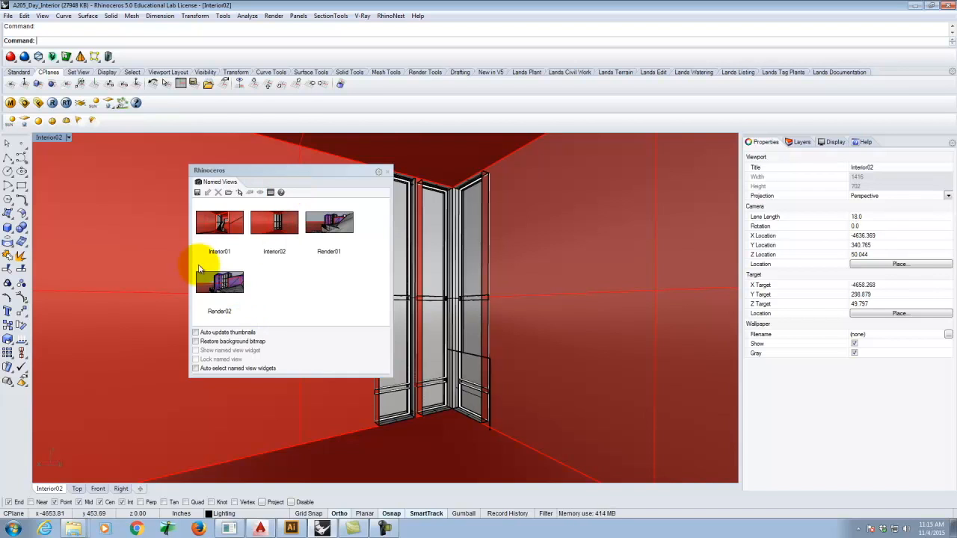
{"action": "left_click", "coordinate": [387, 173]}
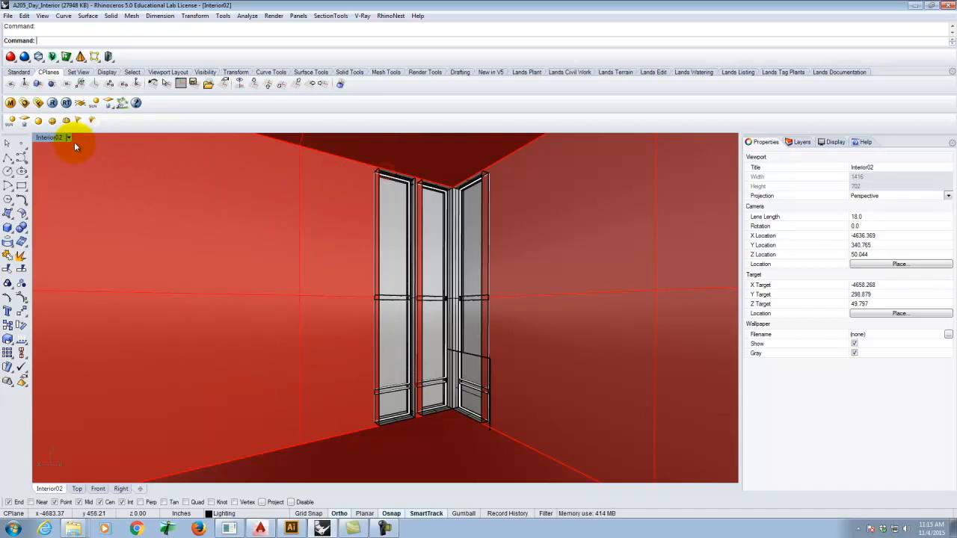
{"action": "left_click", "coordinate": [64, 138]}
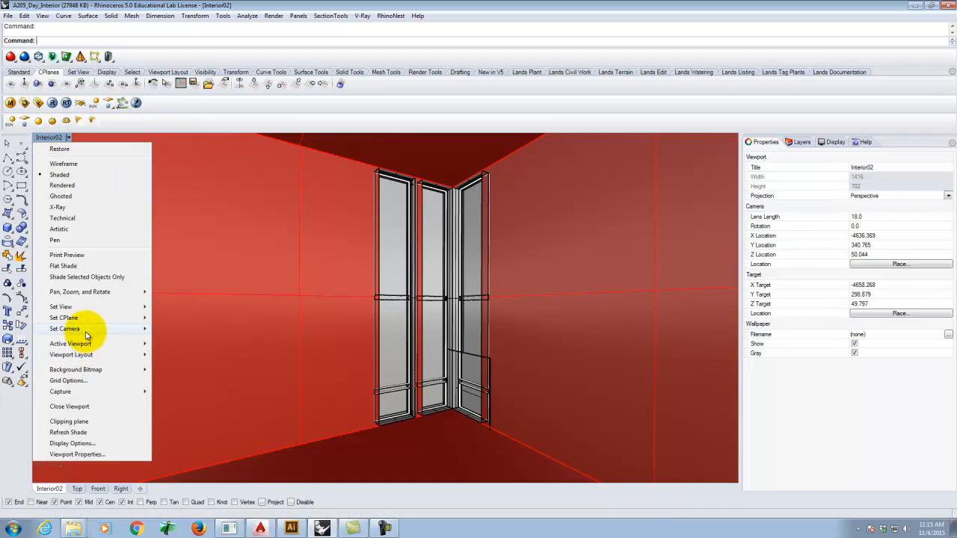
{"action": "mouse_move", "coordinate": [85, 307]}
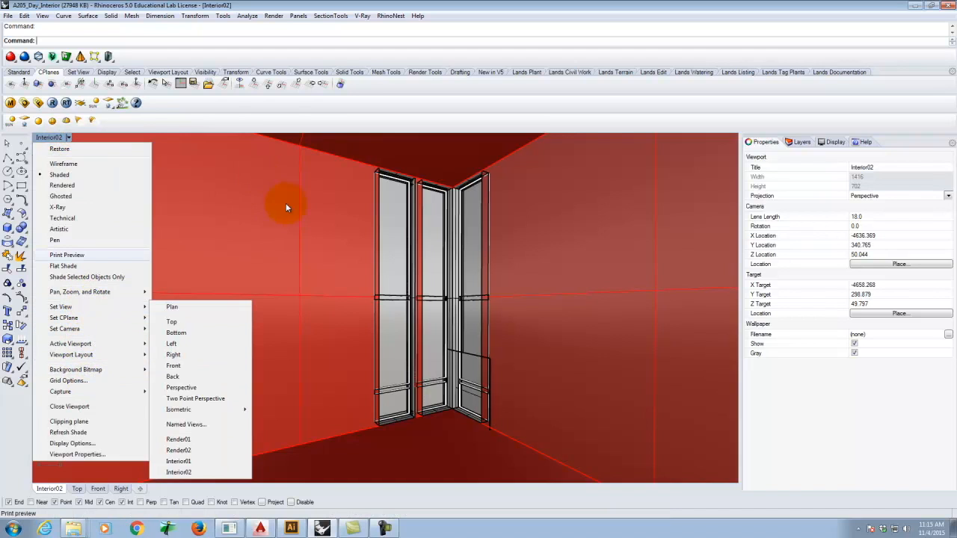
{"action": "key", "text": "Escape"}
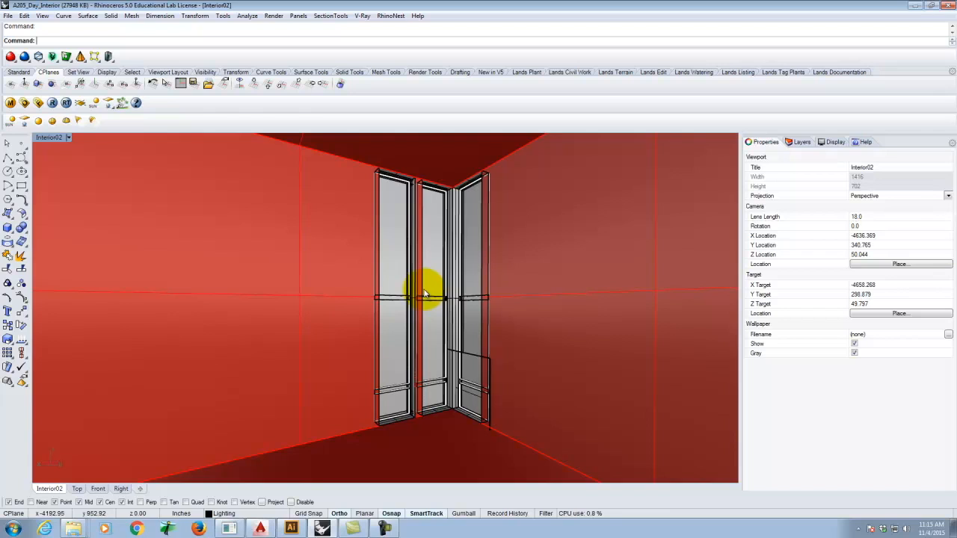
Step: Render the Interior02 view with V-Ray and start saving the image, browsing to the Ex223 folder inside A136
{"action": "left_click", "coordinate": [51, 102]}
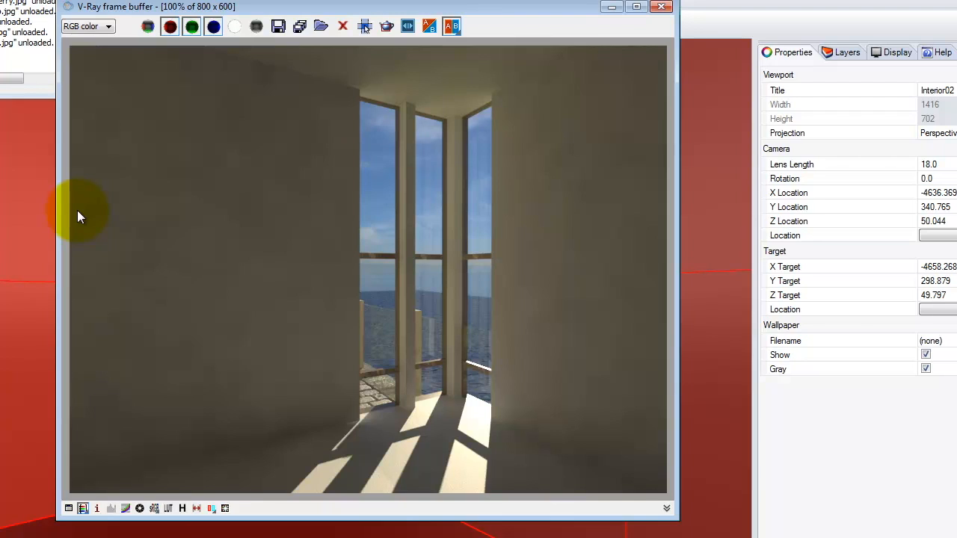
{"action": "left_click", "coordinate": [275, 26]}
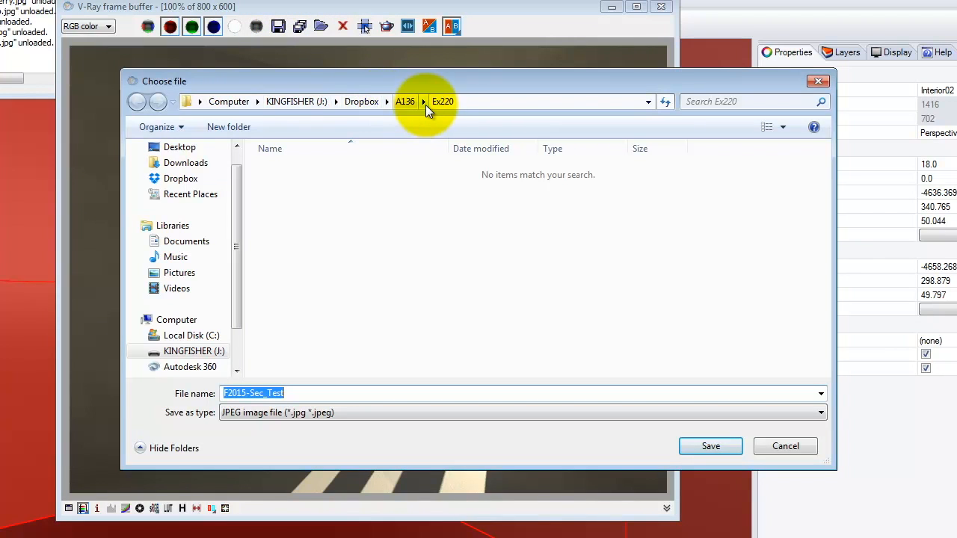
{"action": "left_click", "coordinate": [406, 103]}
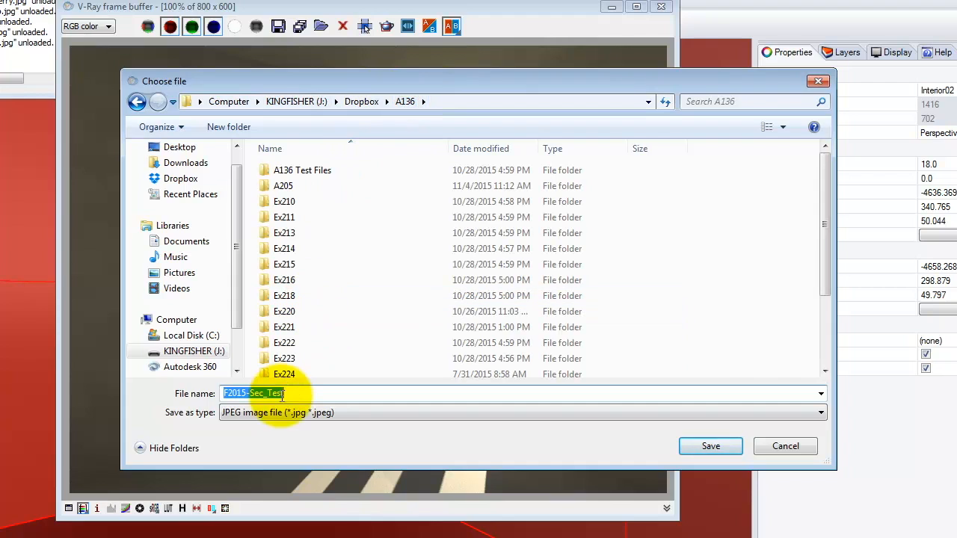
{"action": "double_click", "coordinate": [287, 356]}
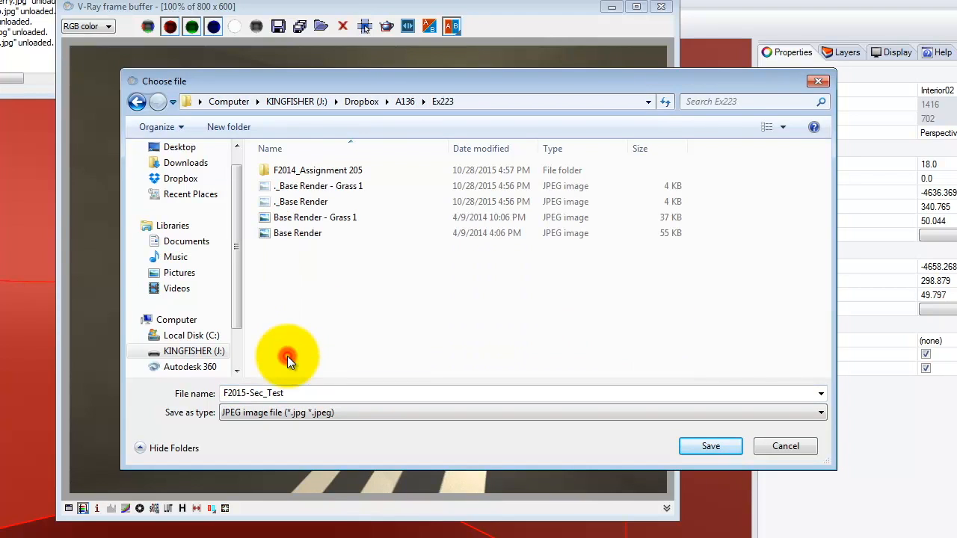
Step: Create a new folder named F2015 inside Ex223 and open it
{"action": "left_click", "coordinate": [344, 300]}
{"action": "left_click", "coordinate": [239, 126]}
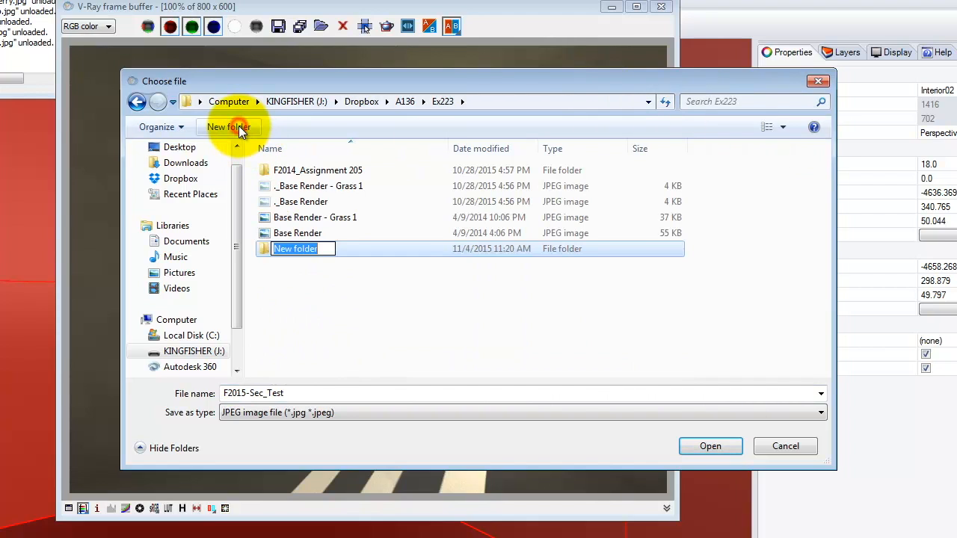
{"action": "type", "text": "F2015"}
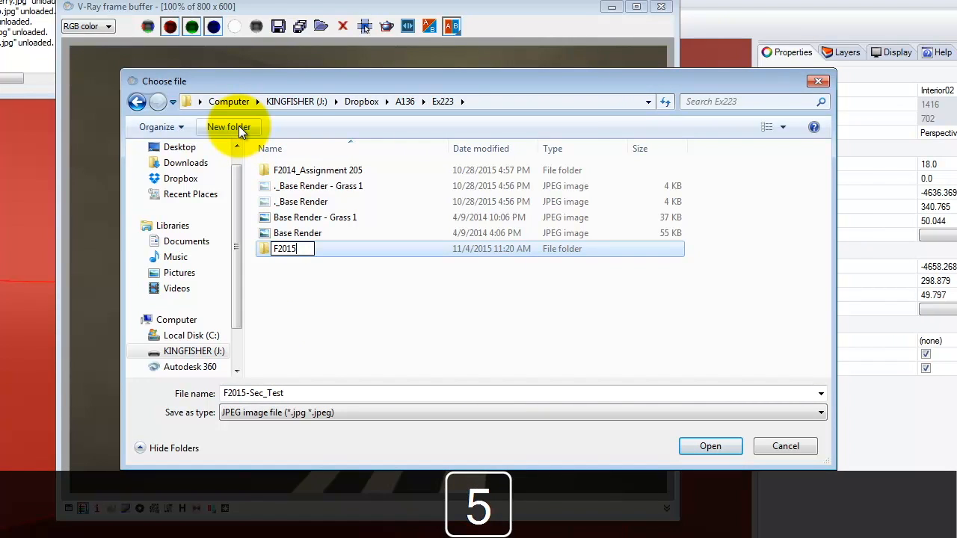
{"action": "left_click", "coordinate": [343, 248]}
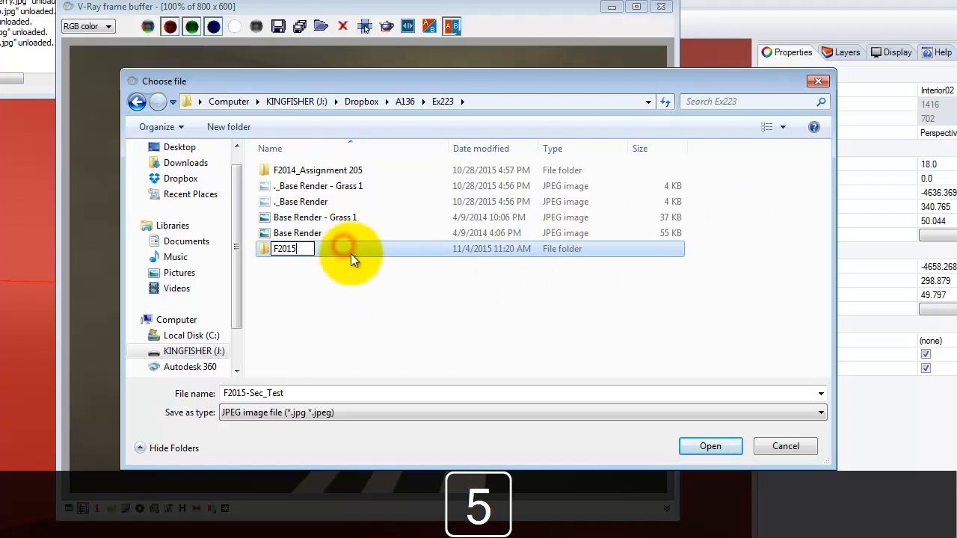
{"action": "double_click", "coordinate": [343, 249]}
Step: Save the rendering as the JPEG image F2015-Interior01-01a, and close the V-Ray frame buffer and progress window
{"action": "left_click", "coordinate": [254, 393]}
{"action": "left_click_drag", "start_coordinate": [250, 393], "coordinate": [343, 389]}
{"action": "type", "text": "Interior"}
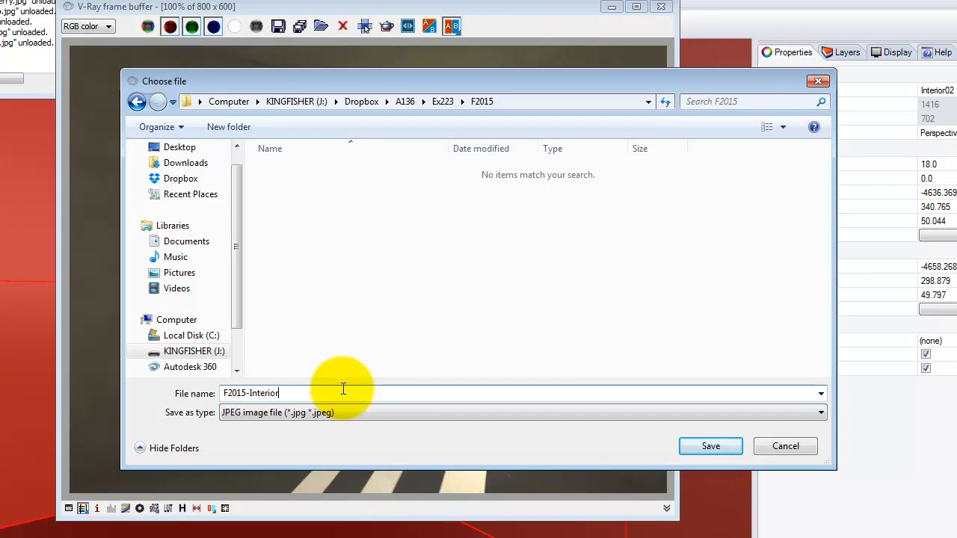
{"action": "type", "text": "01"}
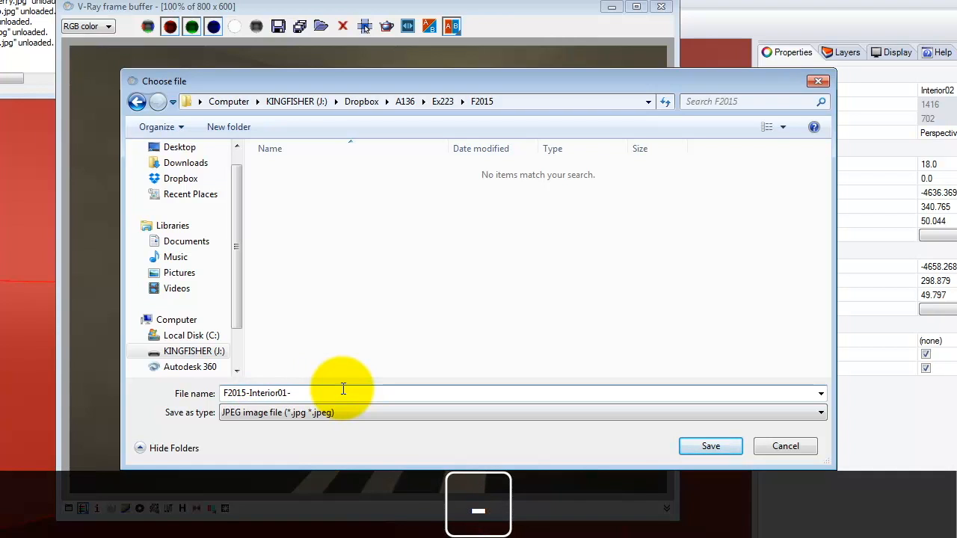
{"action": "type", "text": "-01a"}
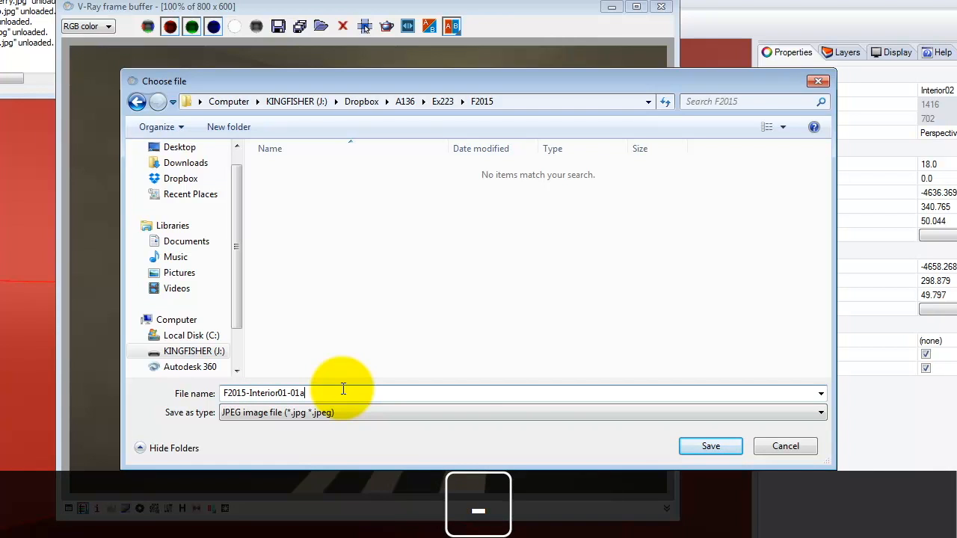
{"action": "left_click", "coordinate": [727, 447]}
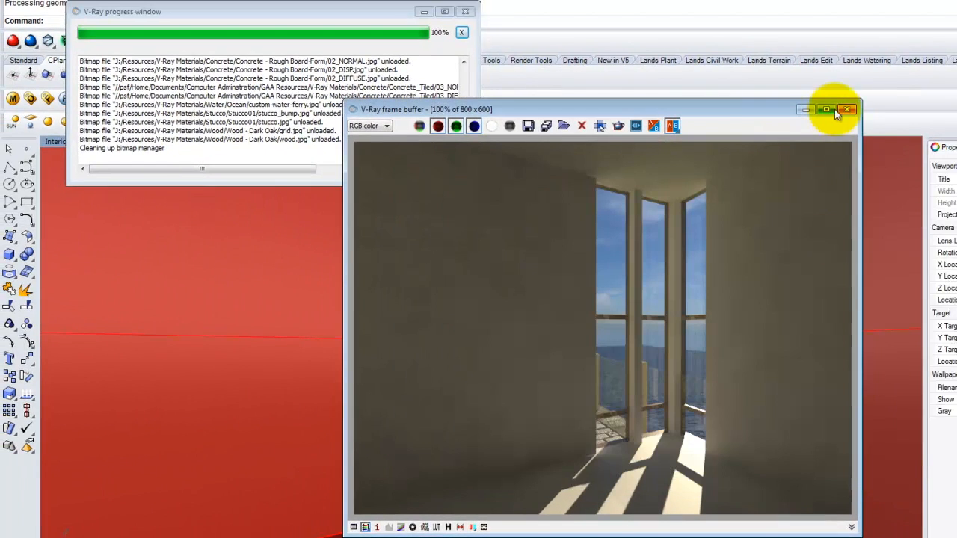
{"action": "left_click", "coordinate": [847, 111]}
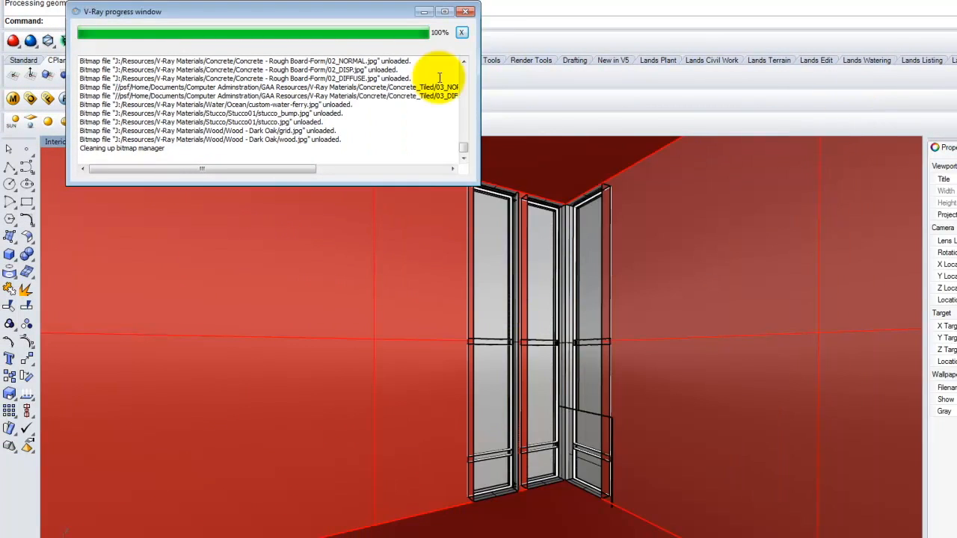
{"action": "left_click", "coordinate": [465, 11]}
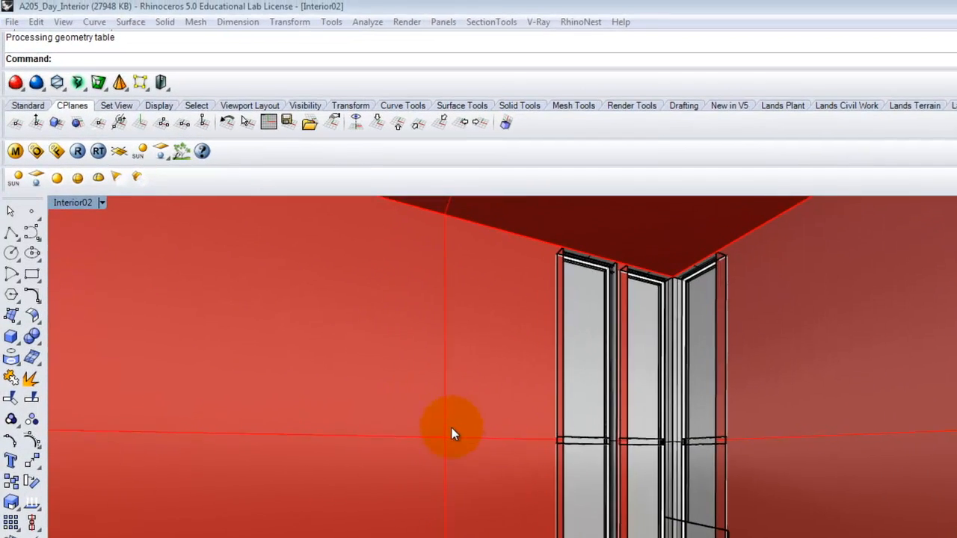
Step: Start inserting a block instance and choose the file Can Light - 3 inch from the Ex222 folder inside A136
{"action": "right_click_drag", "start_coordinate": [378, 332], "coordinate": [394, 257]}
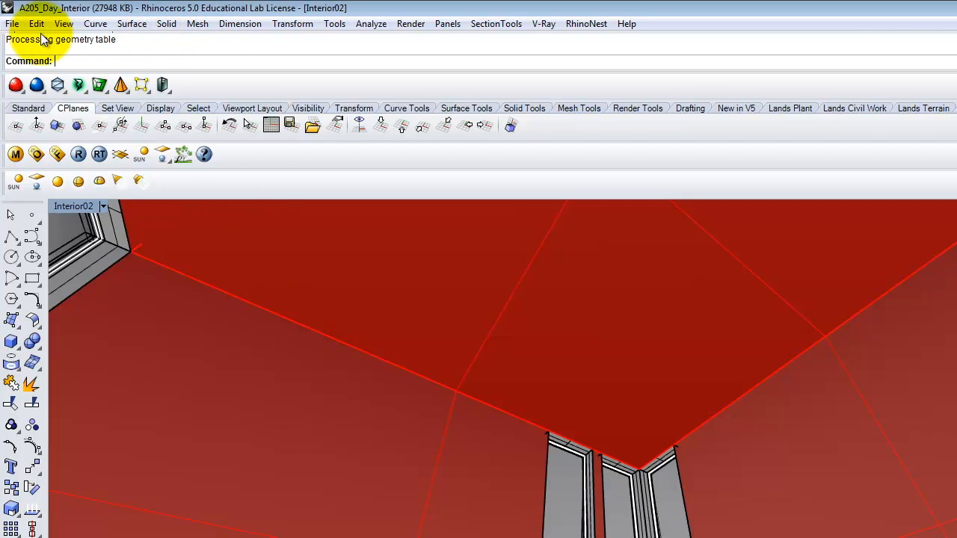
{"action": "left_click", "coordinate": [12, 24]}
{"action": "mouse_move", "coordinate": [36, 24]}
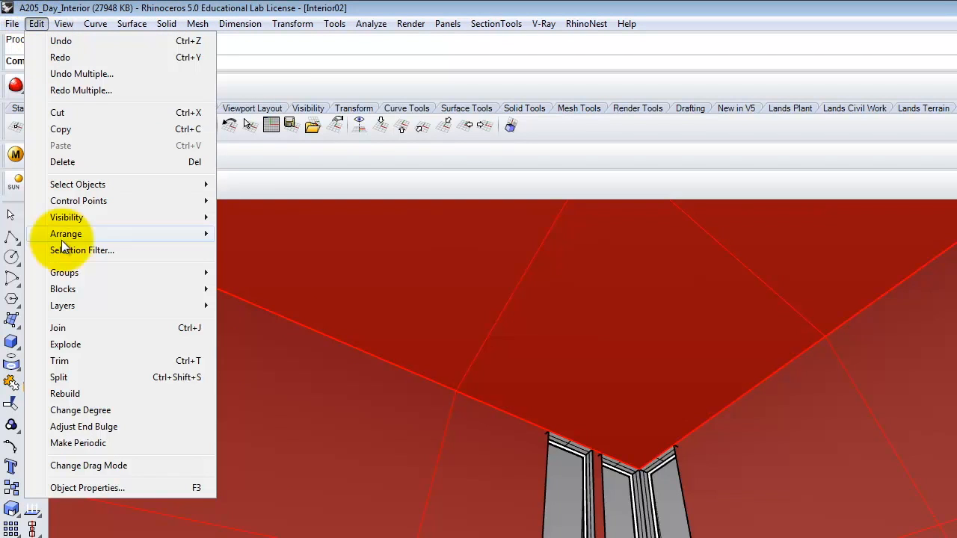
{"action": "mouse_move", "coordinate": [56, 289]}
{"action": "left_click", "coordinate": [290, 312]}
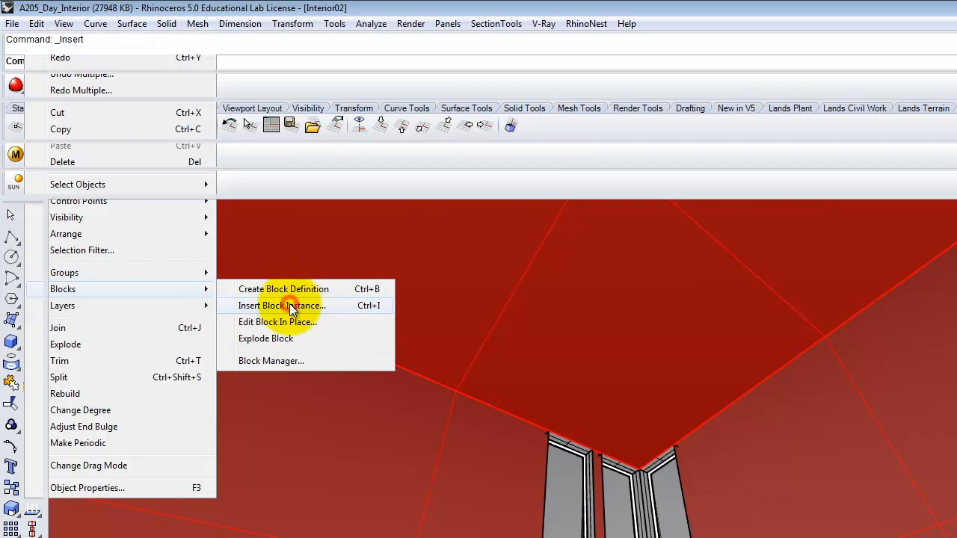
{"action": "left_click", "coordinate": [534, 125]}
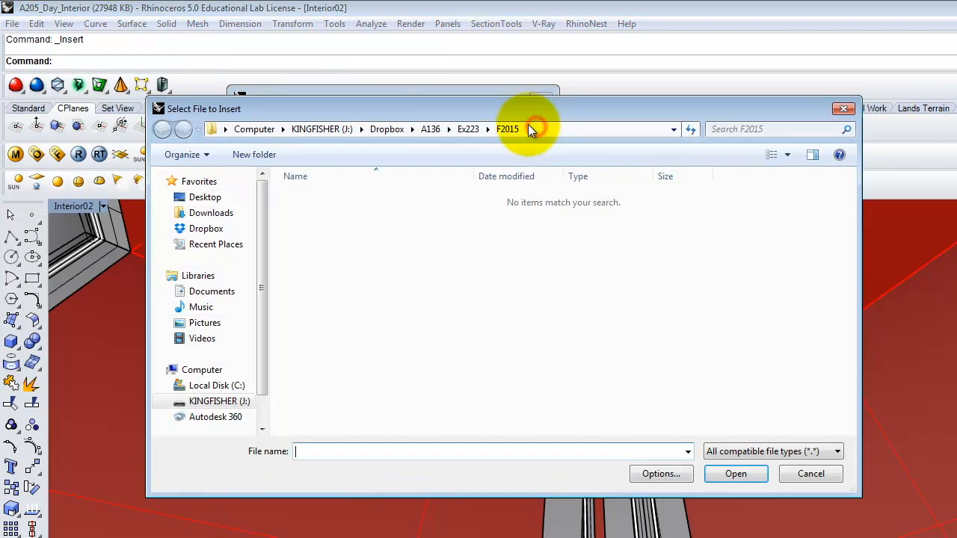
{"action": "left_click", "coordinate": [468, 129]}
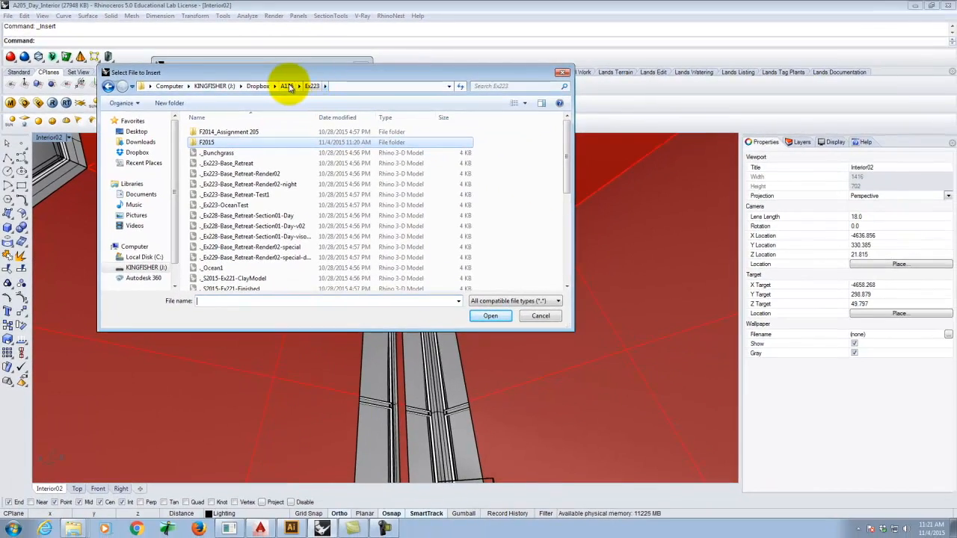
{"action": "left_click", "coordinate": [286, 86]}
{"action": "double_click", "coordinate": [207, 247]}
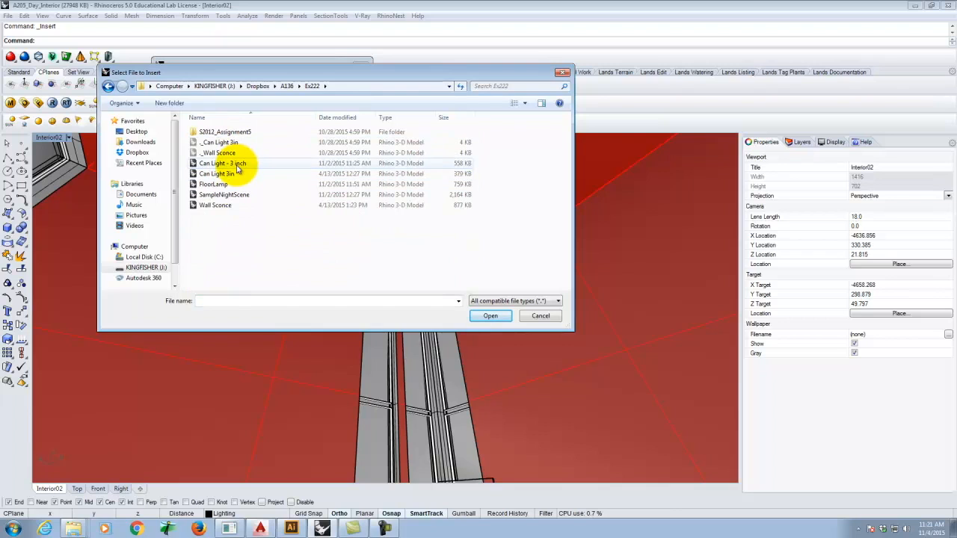
{"action": "left_click", "coordinate": [237, 164]}
{"action": "left_click", "coordinate": [487, 315]}
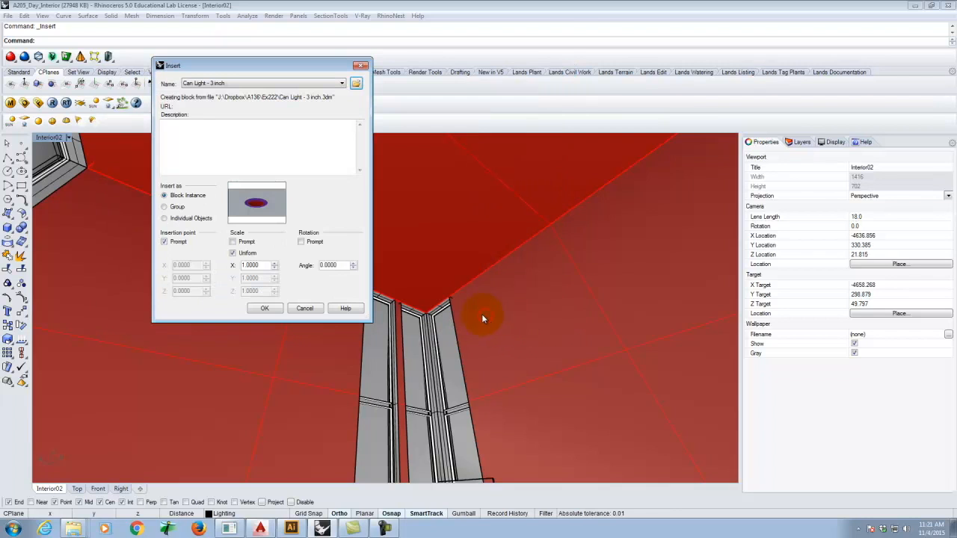
Step: Insert the 3-inch can light as an embedded and linked block at the ceiling edge near the corner windows
{"action": "left_click", "coordinate": [264, 308]}
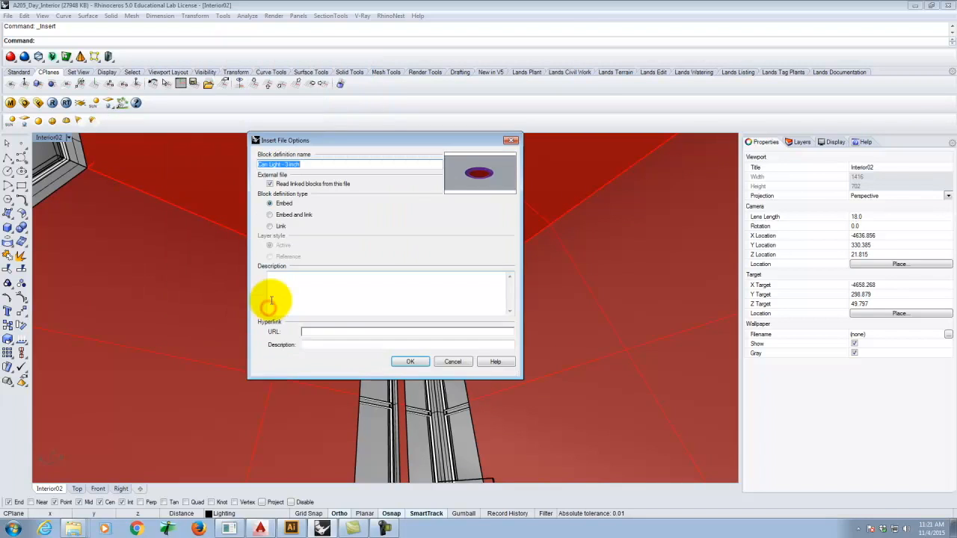
{"action": "left_click", "coordinate": [274, 215]}
{"action": "left_click", "coordinate": [413, 364]}
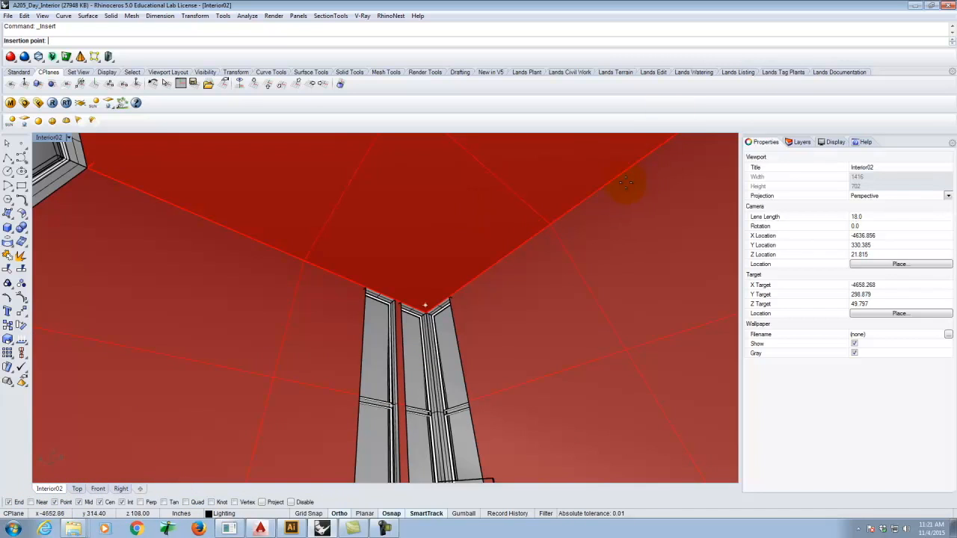
{"action": "left_click", "coordinate": [573, 207]}
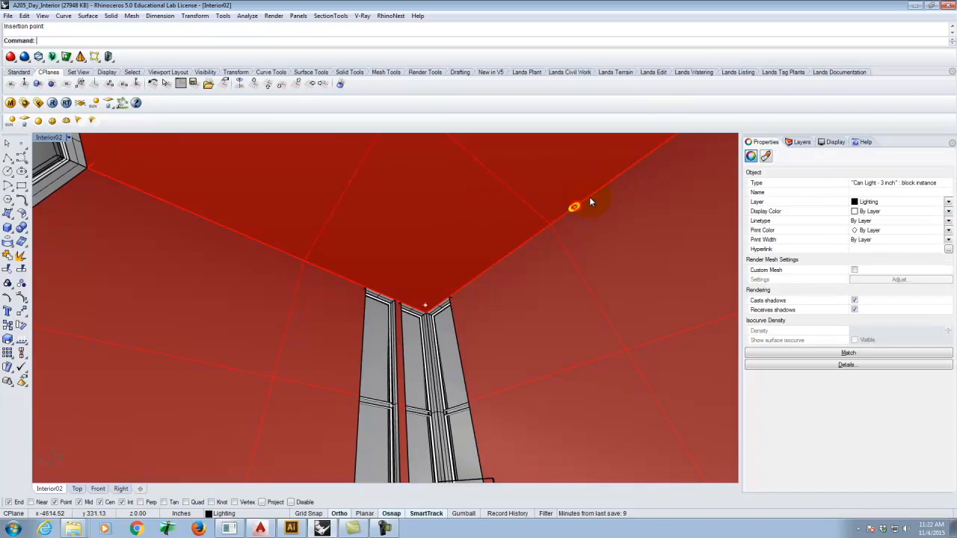
Step: Try the X-Ray display mode, and set the Interior02 viewport to Ghosted
{"action": "scroll", "coordinate": [573, 206], "scroll_direction": "up", "scroll_amount": 4}
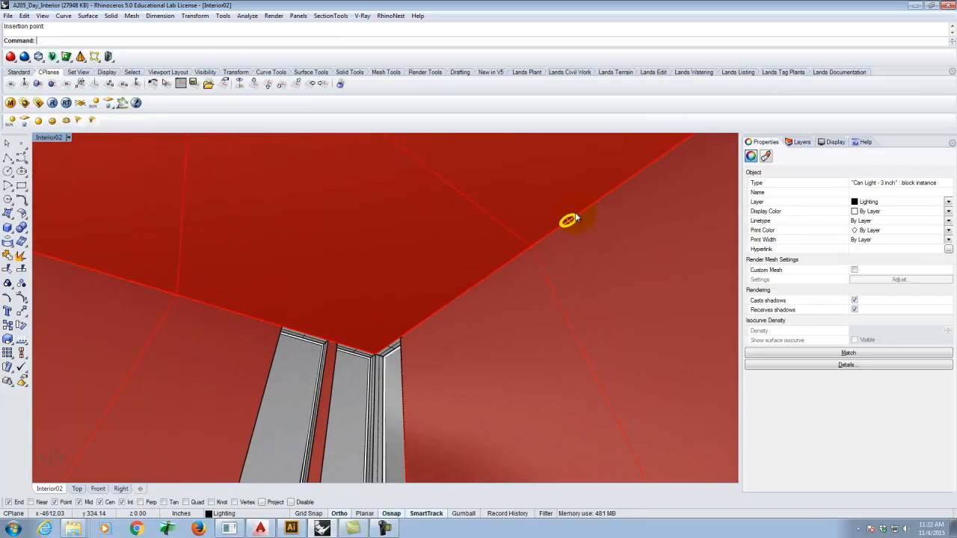
{"action": "left_click", "coordinate": [66, 138]}
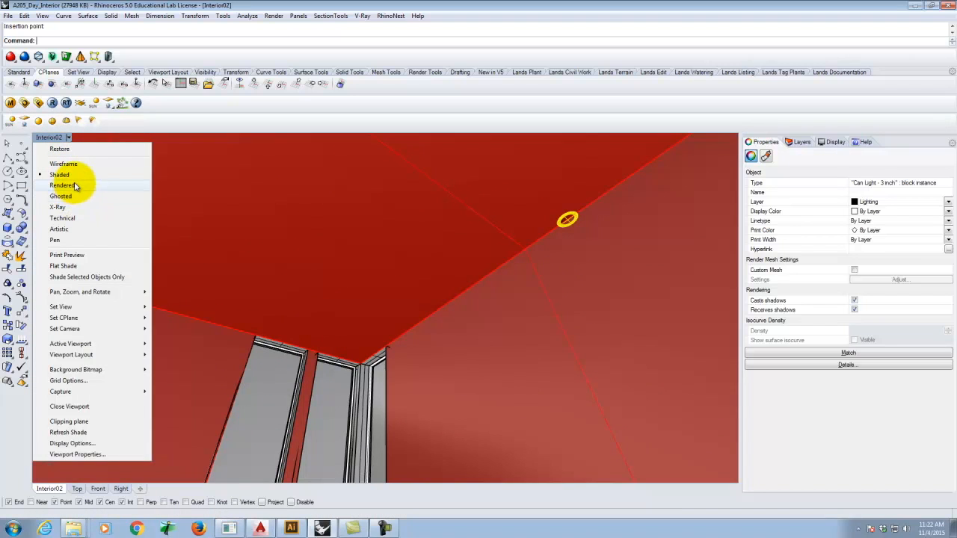
{"action": "left_click", "coordinate": [70, 209]}
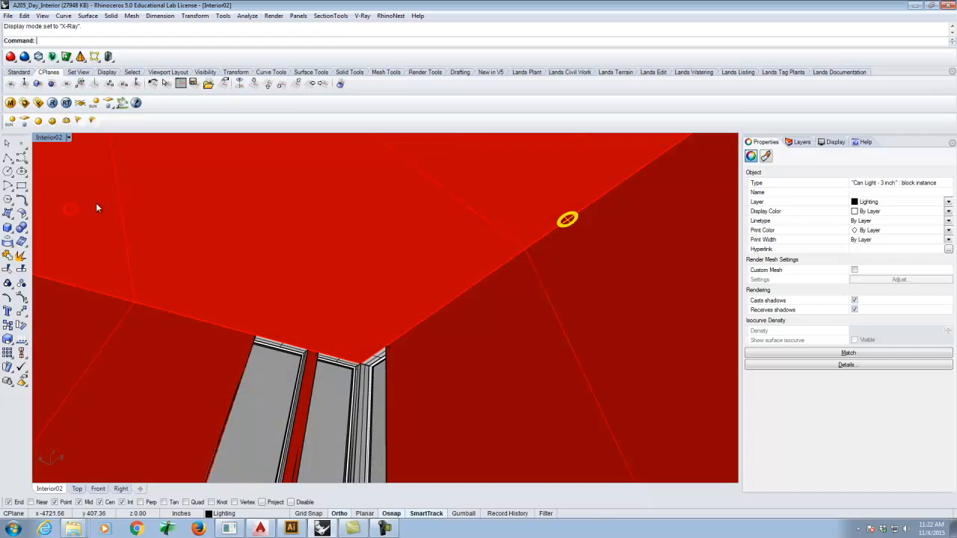
{"action": "left_click", "coordinate": [70, 137]}
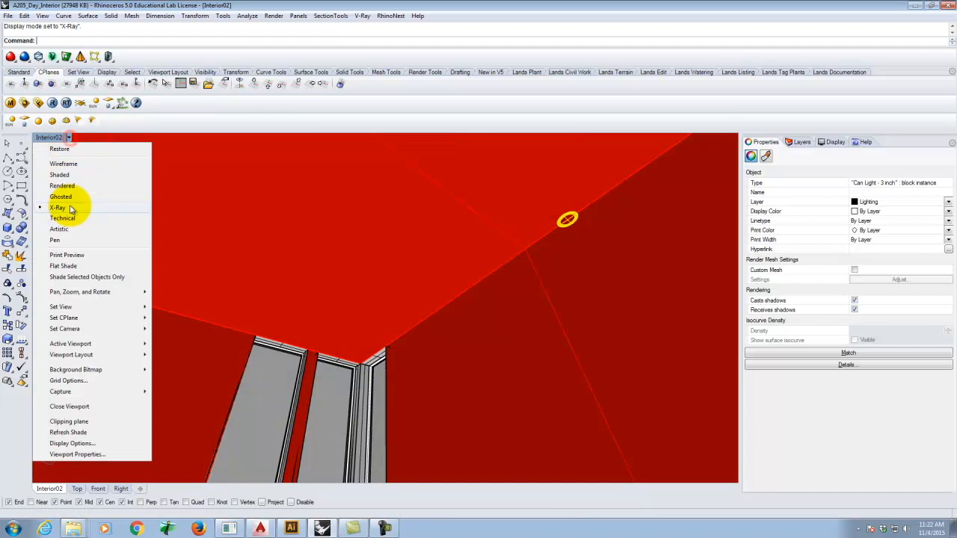
{"action": "left_click", "coordinate": [68, 200]}
Step: Move the can light 1' away from the wall across the ceiling
{"action": "mouse_move", "coordinate": [619, 226]}
{"action": "right_mouse_down"}
{"action": "mouse_move", "coordinate": [573, 257]}
{"action": "mouse_move", "coordinate": [572, 292]}
{"action": "mouse_move", "coordinate": [611, 283]}
{"action": "mouse_move", "coordinate": [651, 254]}
{"action": "mouse_move", "coordinate": [613, 258]}
{"action": "mouse_move", "coordinate": [618, 241]}
{"action": "right_mouse_up"}
{"action": "key", "text": "Return"}
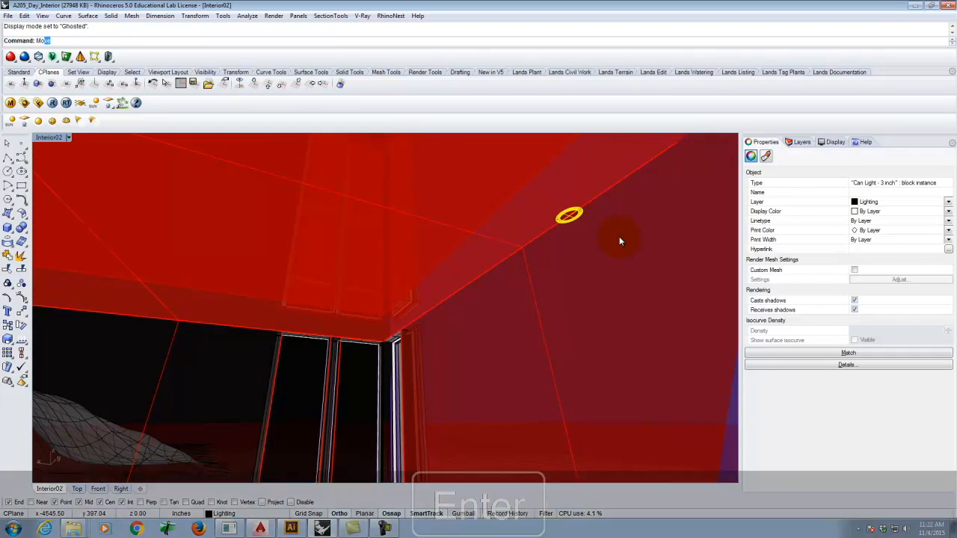
{"action": "right_click_drag", "start_coordinate": [619, 228], "coordinate": [641, 324]}
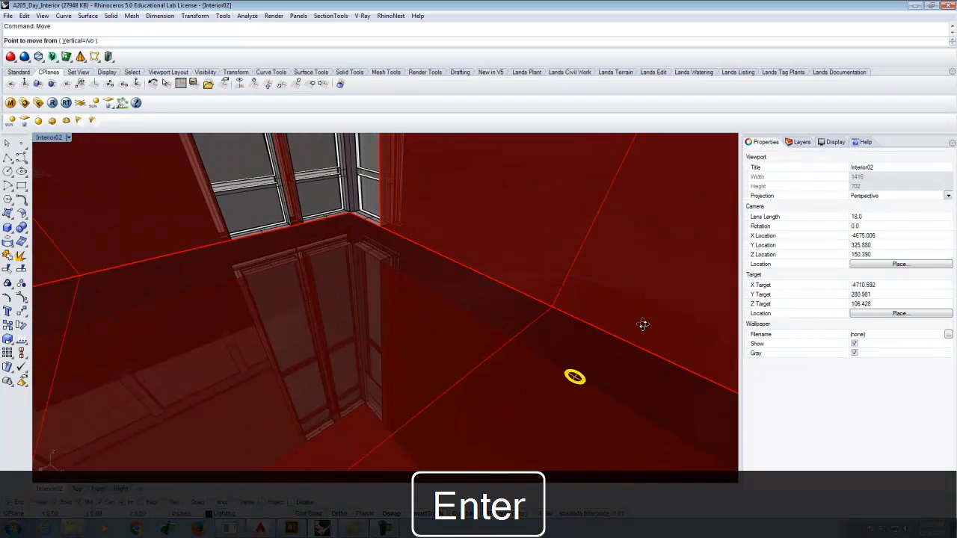
{"action": "left_click", "coordinate": [596, 383]}
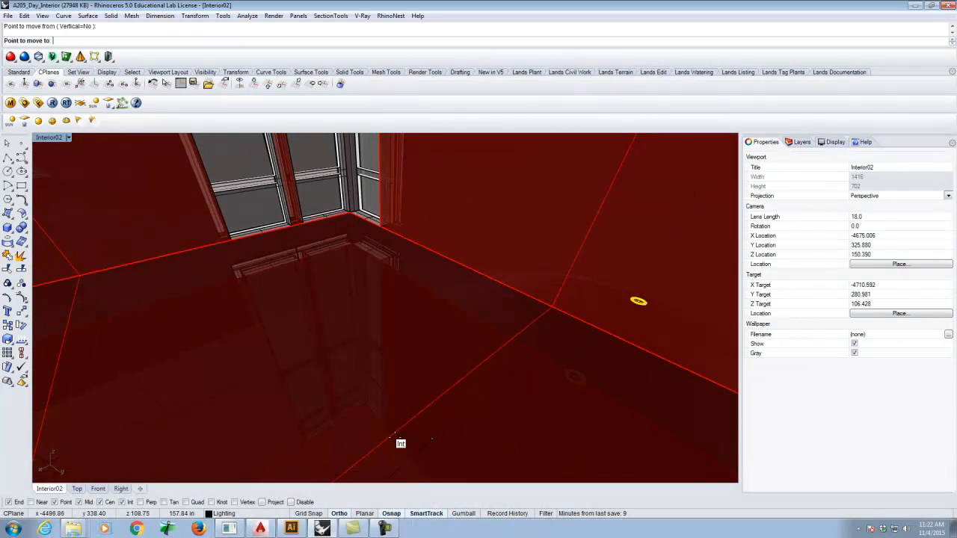
{"action": "type", "text": "1"}
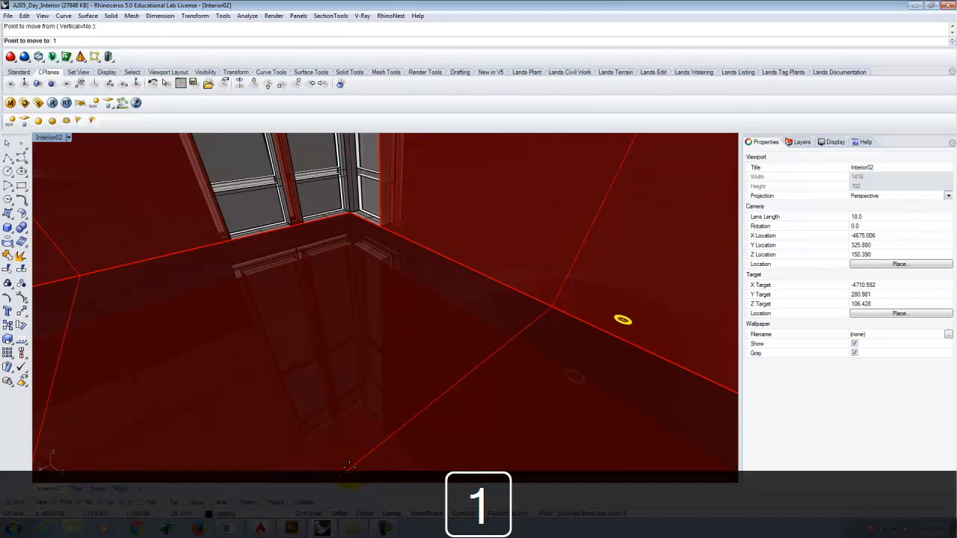
{"action": "type", "text": "'"}
{"action": "key", "text": "Return"}
{"action": "left_click_drag", "start_coordinate": [318, 496], "coordinate": [318, 489]}
{"action": "right_click_drag", "start_coordinate": [375, 410], "coordinate": [372, 344]}
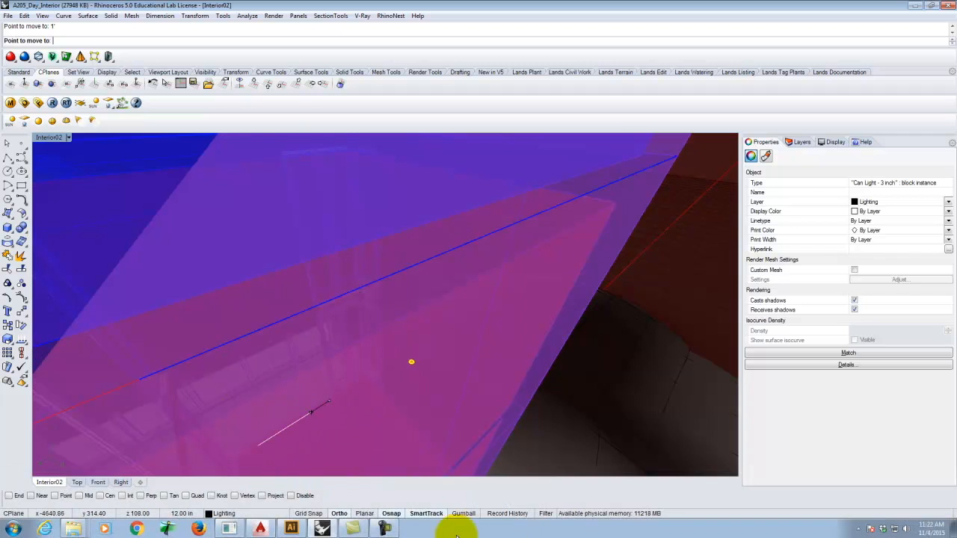
{"action": "left_click", "coordinate": [338, 514]}
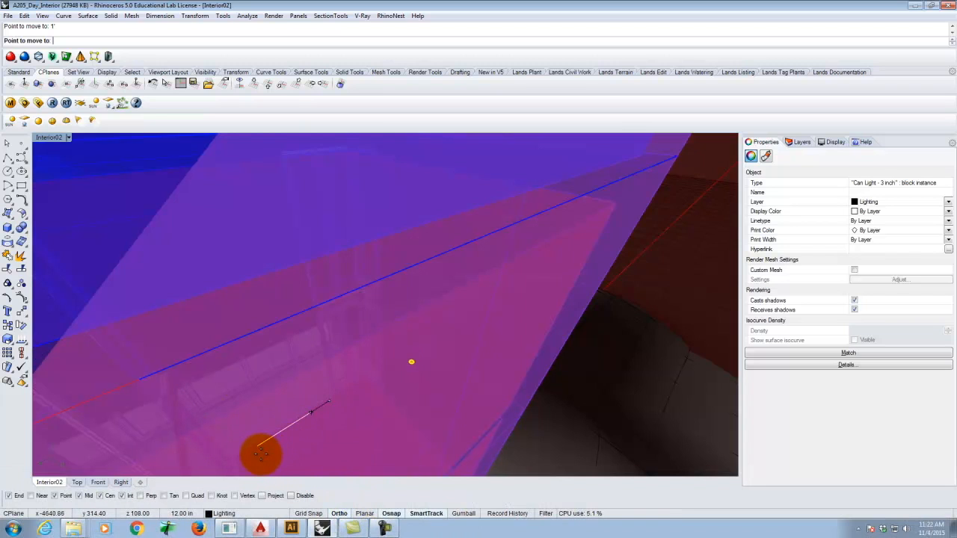
Step: Start copying the can light from its centre and place a copy 2' along the wall towards the window corner
{"action": "right_click_drag", "start_coordinate": [363, 410], "coordinate": [442, 314]}
{"action": "type", "text": "Copy"}
{"action": "key", "text": "Return"}
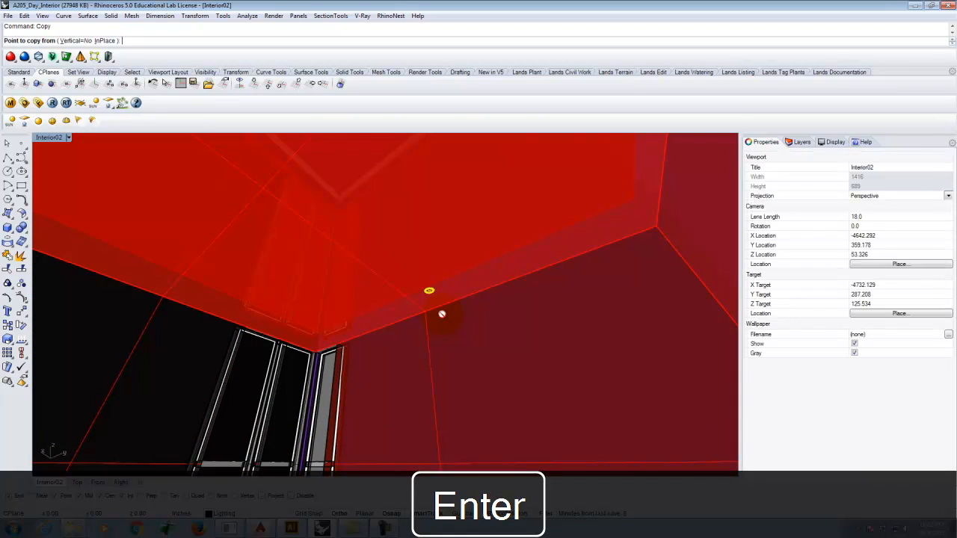
{"action": "right_click_drag", "start_coordinate": [464, 297], "coordinate": [521, 389]}
{"action": "scroll", "coordinate": [456, 355], "scroll_direction": "up", "scroll_amount": 6}
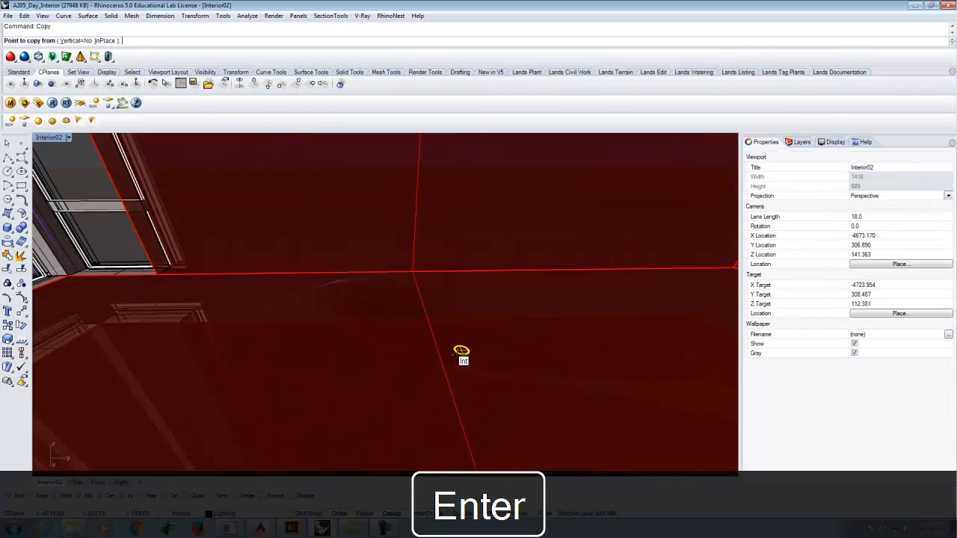
{"action": "left_click", "coordinate": [462, 351]}
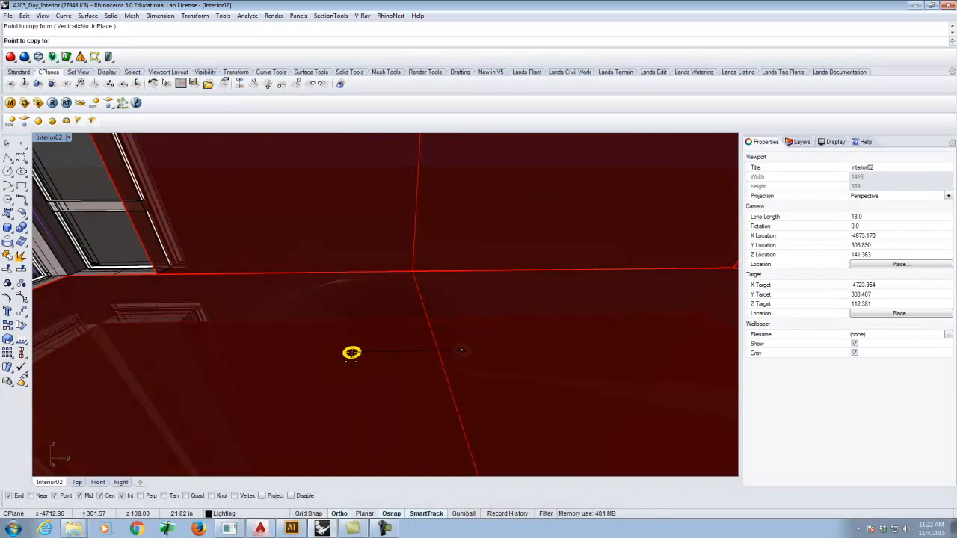
{"action": "type", "text": "2'"}
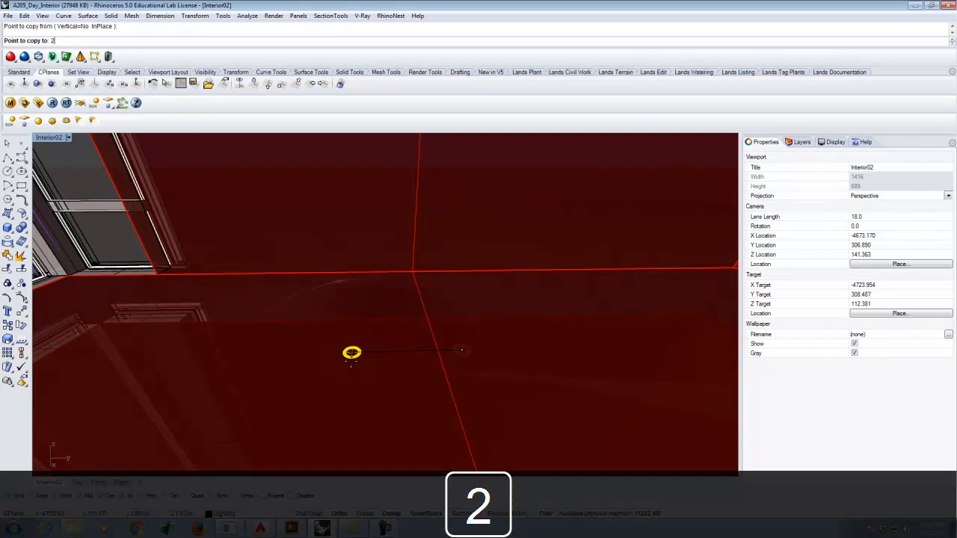
{"action": "key", "text": "Return"}
{"action": "left_click", "coordinate": [340, 352]}
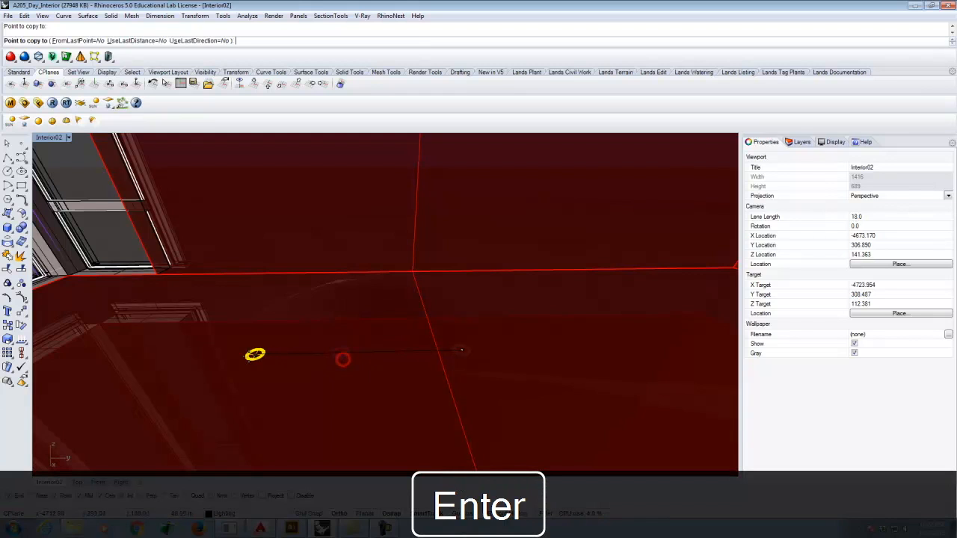
Step: Place two more can light copies 4' and 6' from the original towards the window corner, and end the copying
{"action": "type", "text": "4"}
{"action": "key", "text": "Return"}
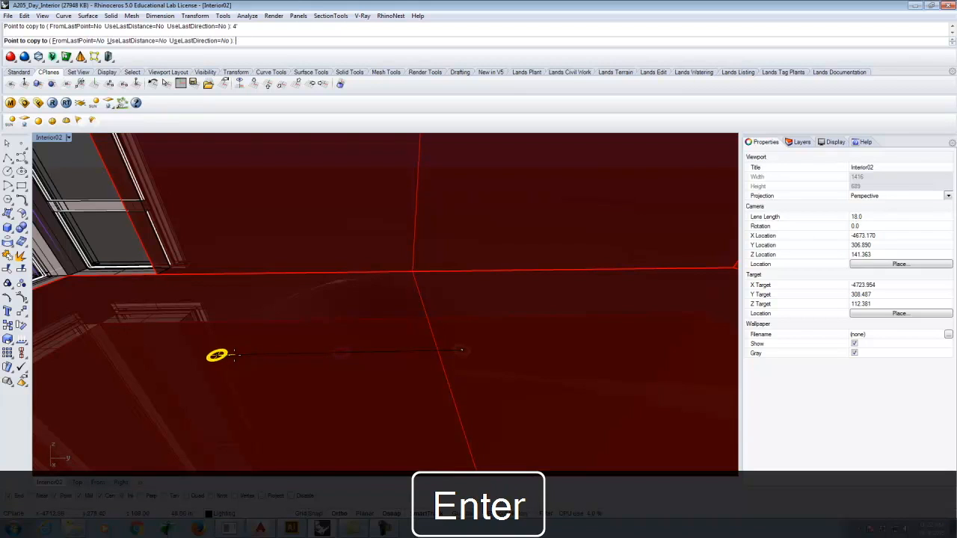
{"action": "left_click", "coordinate": [231, 355]}
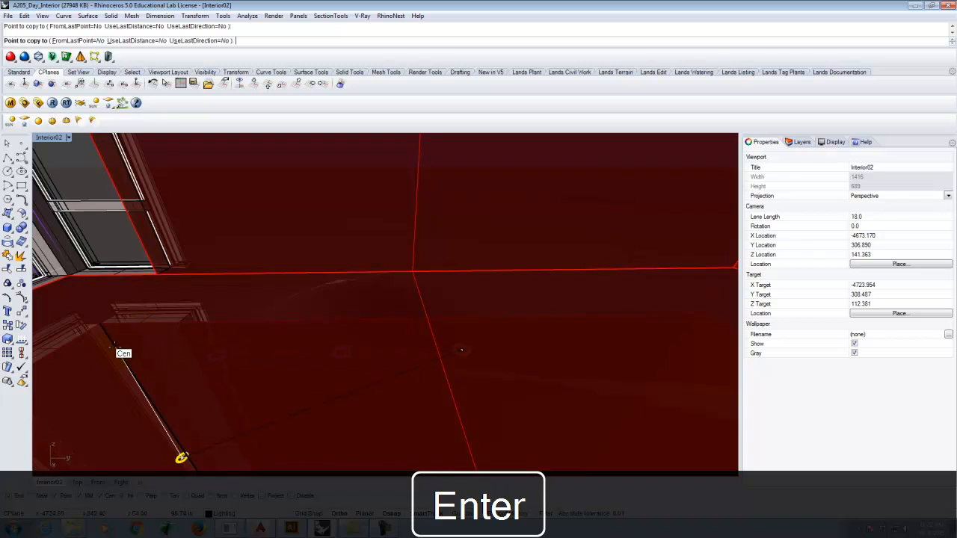
{"action": "type", "text": "6"}
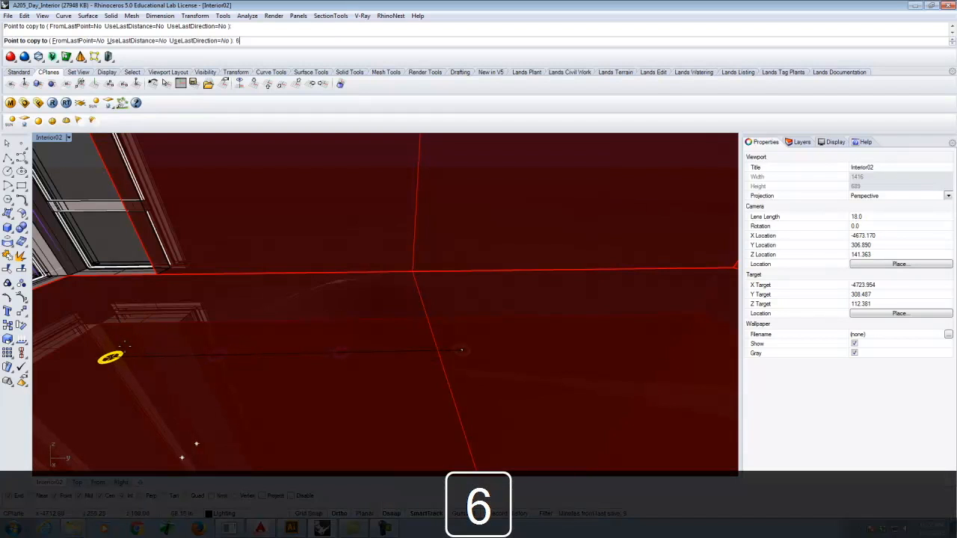
{"action": "key", "text": "Return"}
{"action": "right_click_drag", "start_coordinate": [149, 352], "coordinate": [348, 295]}
{"action": "key", "text": "Escape"}
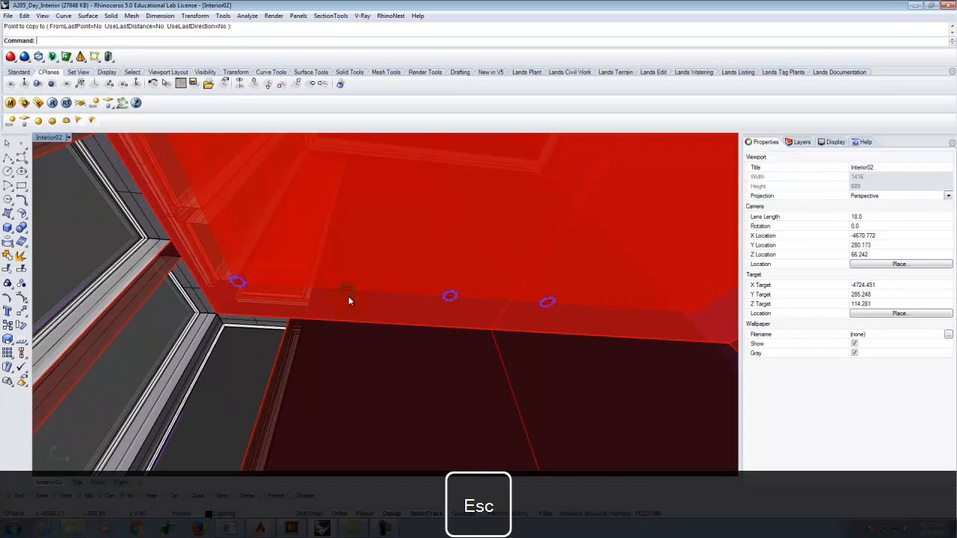
Step: Mirror the three can lights farthest from the window corner across the corner's diagonal to line the adjoining wall
{"action": "left_click", "coordinate": [348, 291]}
{"action": "left_click", "coordinate": [549, 301], "text": "shift"}
{"action": "type", "text": "irror"}
{"action": "key", "text": "Return"}
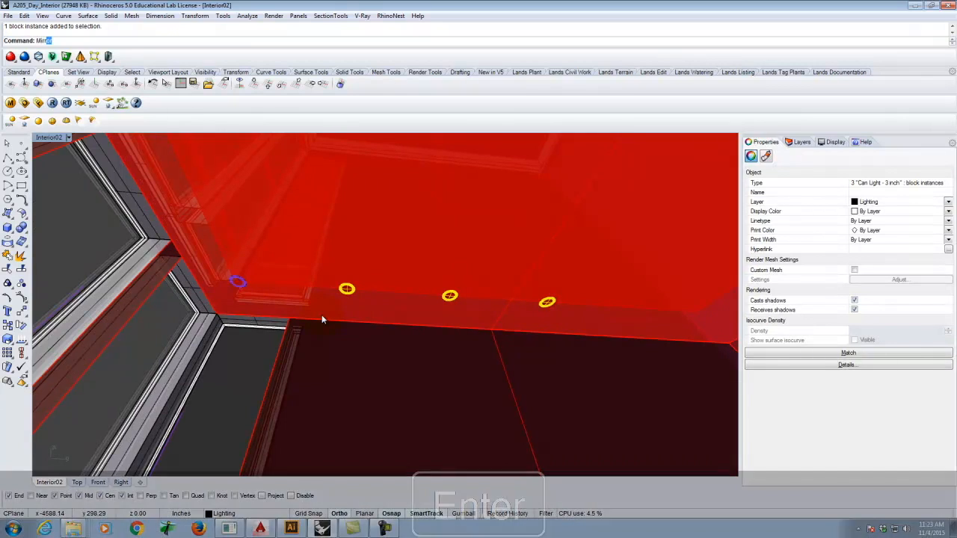
{"action": "right_click_drag", "start_coordinate": [245, 235], "coordinate": [139, 314]}
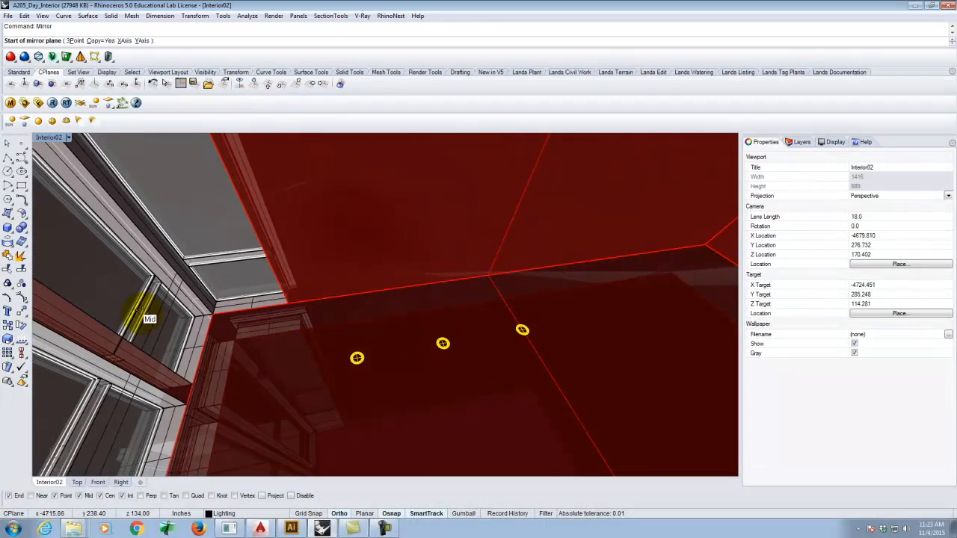
{"action": "right_click_drag", "start_coordinate": [207, 309], "coordinate": [269, 350]}
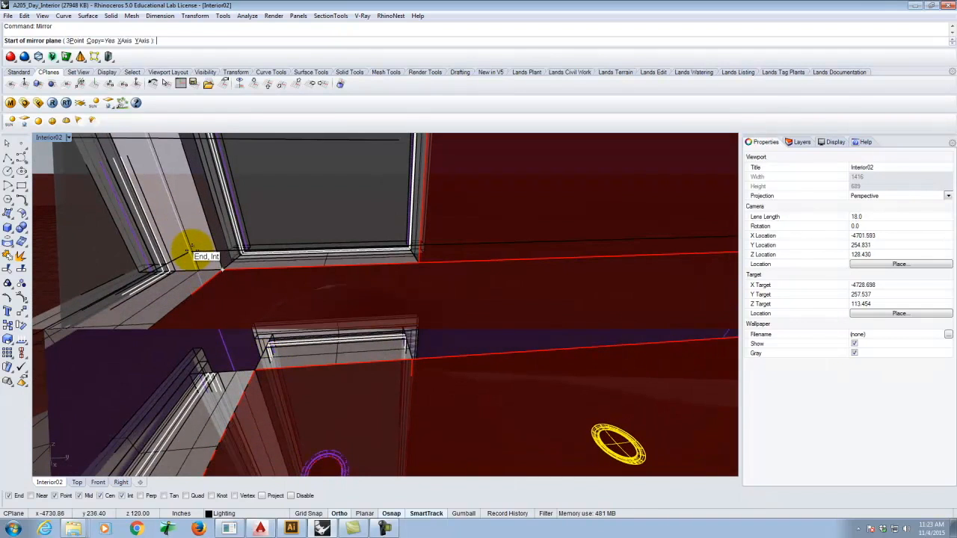
{"action": "left_click", "coordinate": [190, 253]}
{"action": "left_click", "coordinate": [225, 270]}
{"action": "scroll", "coordinate": [226, 269], "scroll_direction": "down", "scroll_amount": 5}
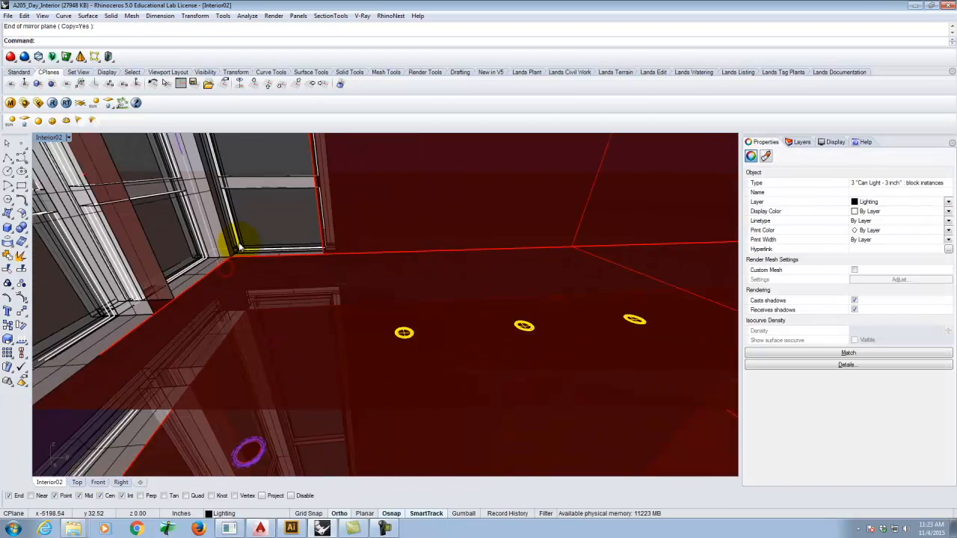
{"action": "right_click_drag", "start_coordinate": [358, 372], "coordinate": [454, 303]}
{"action": "key", "text": "Escape"}
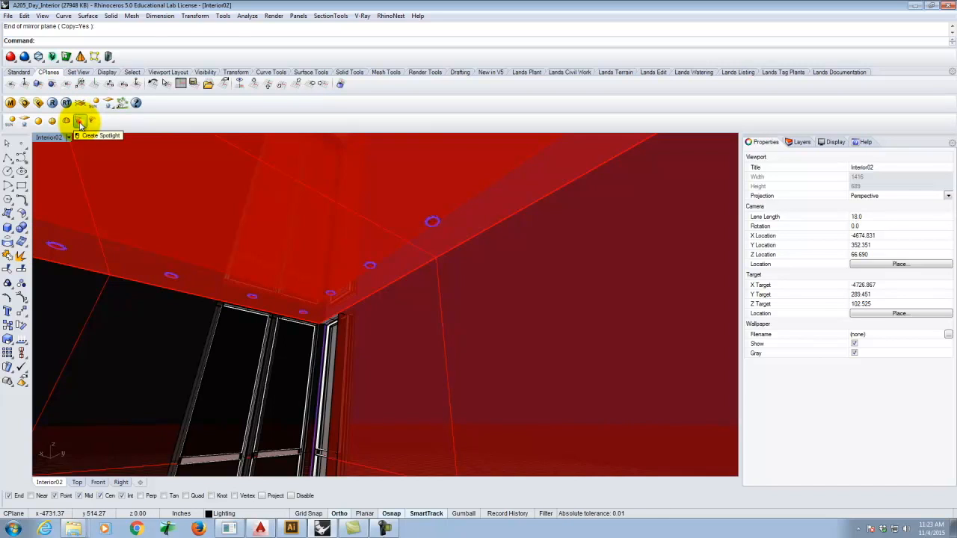
{"action": "left_click", "coordinate": [81, 125]}
{"action": "scroll", "coordinate": [439, 225], "scroll_direction": "up", "scroll_amount": 4}
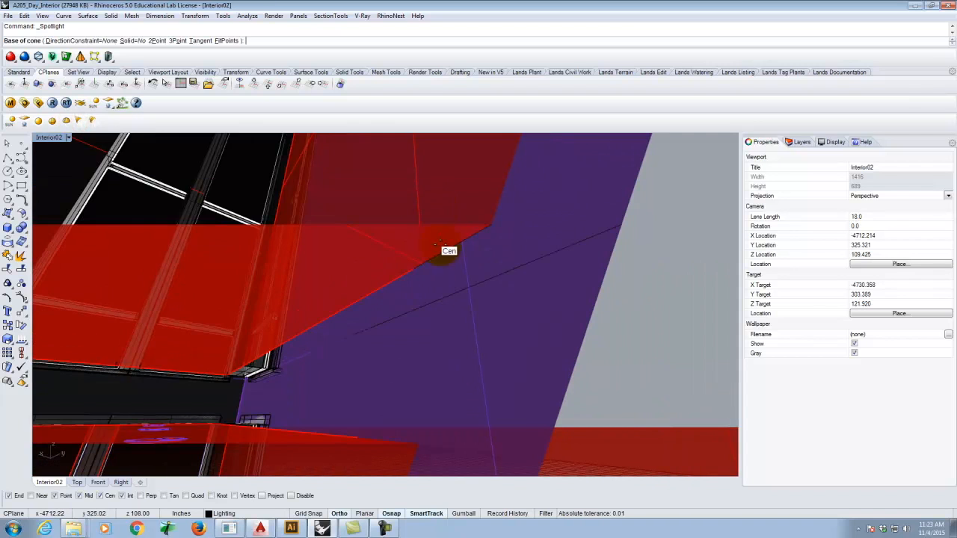
{"action": "scroll", "coordinate": [435, 244], "scroll_direction": "down", "scroll_amount": 3}
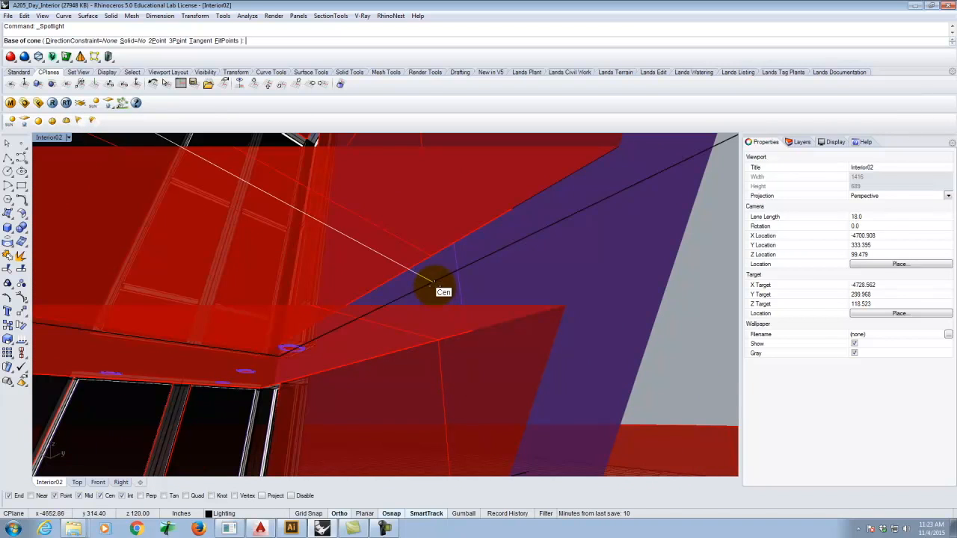
{"action": "scroll", "coordinate": [441, 307], "scroll_direction": "down", "scroll_amount": 4}
{"action": "right_click_drag", "start_coordinate": [444, 324], "coordinate": [482, 396]}
{"action": "scroll", "coordinate": [482, 395], "scroll_direction": "up", "scroll_amount": 8}
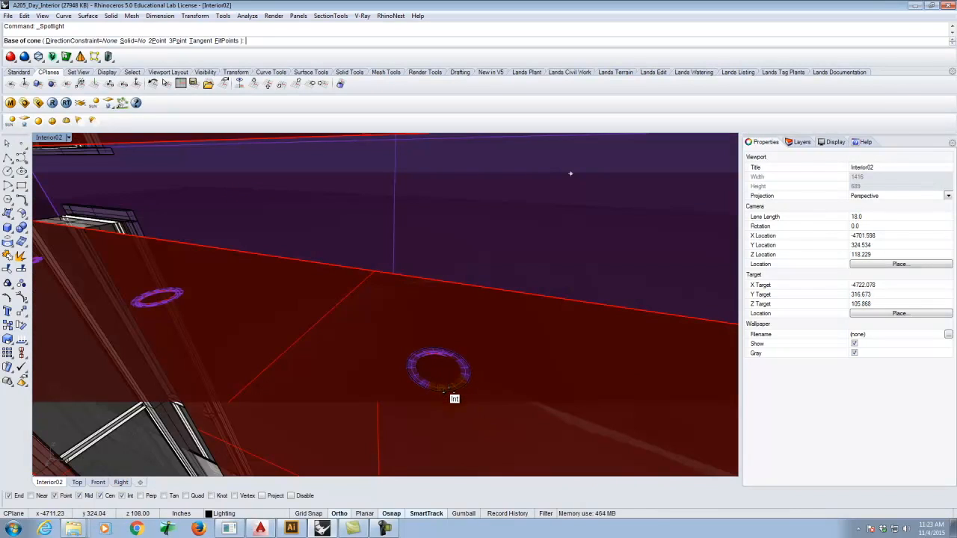
{"action": "left_click", "coordinate": [448, 392]}
{"action": "right_click_drag", "start_coordinate": [586, 437], "coordinate": [576, 423]}
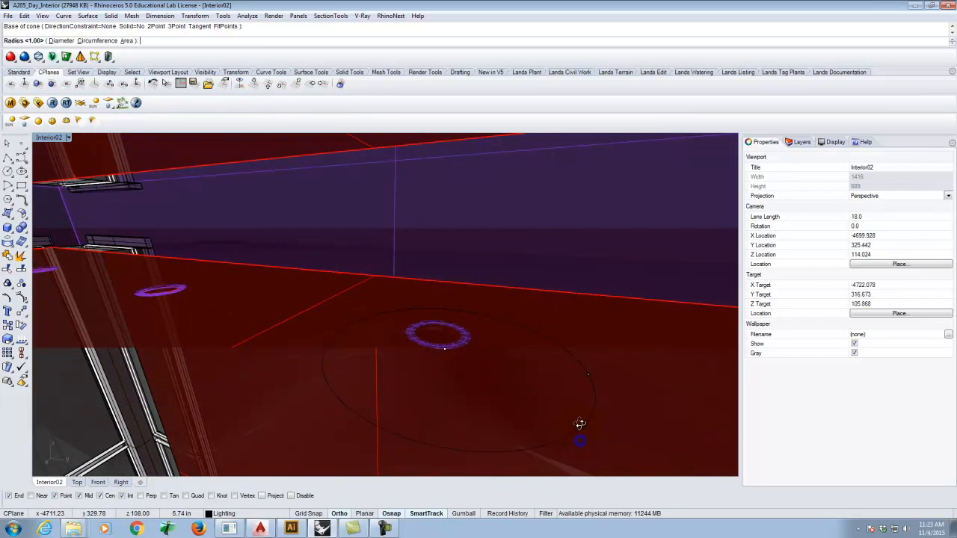
{"action": "key", "text": "Escape"}
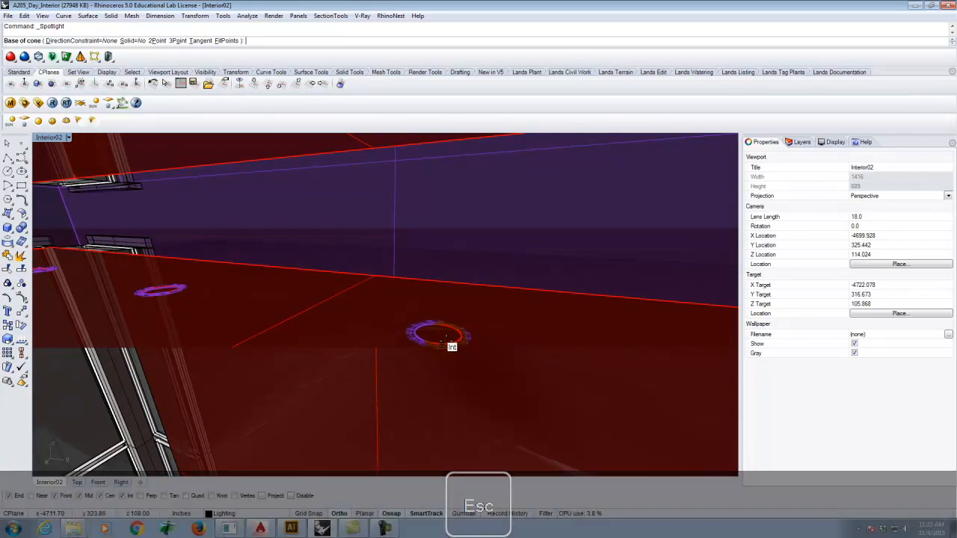
Step: Place the base of a new spotlight cone at the can light's centre with a 2' diameter
{"action": "left_click", "coordinate": [437, 334]}
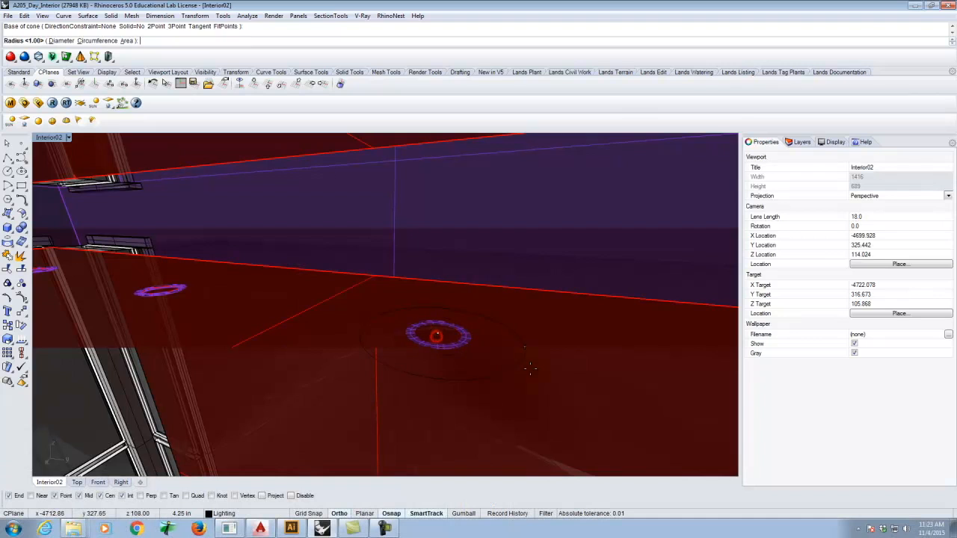
{"action": "type", "text": "2"}
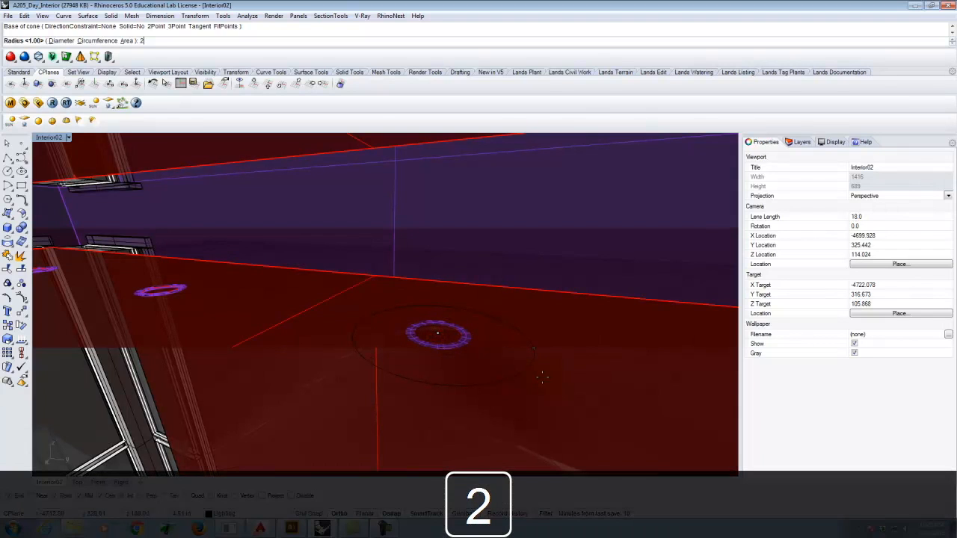
{"action": "key", "text": "BackSpace"}
{"action": "type", "text": "d"}
{"action": "key", "text": "Return"}
{"action": "type", "text": "2"}
{"action": "key", "text": "Return"}
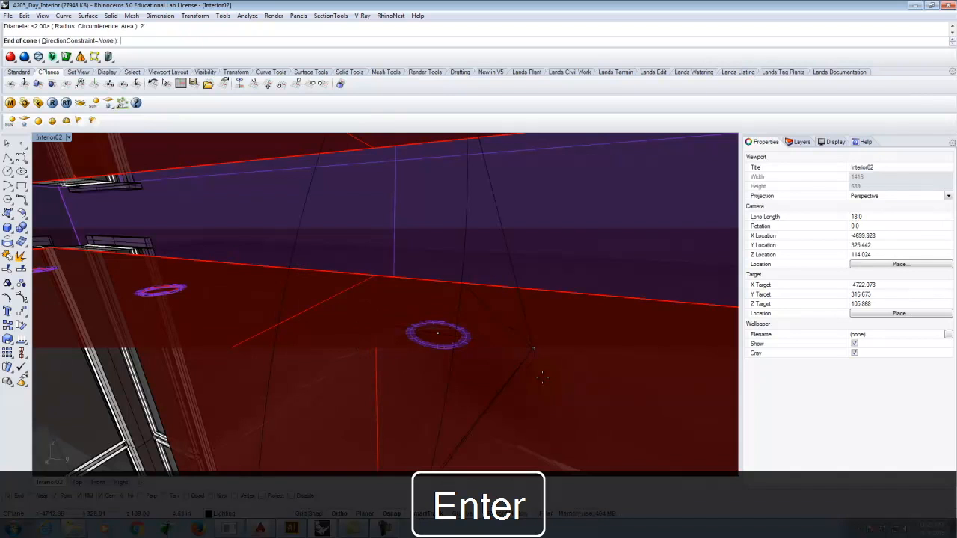
Step: Finish the spotlight with a vertical cone 1' high, using the Front view to point its apex straight up
{"action": "scroll", "coordinate": [402, 268], "scroll_direction": "down", "scroll_amount": 5}
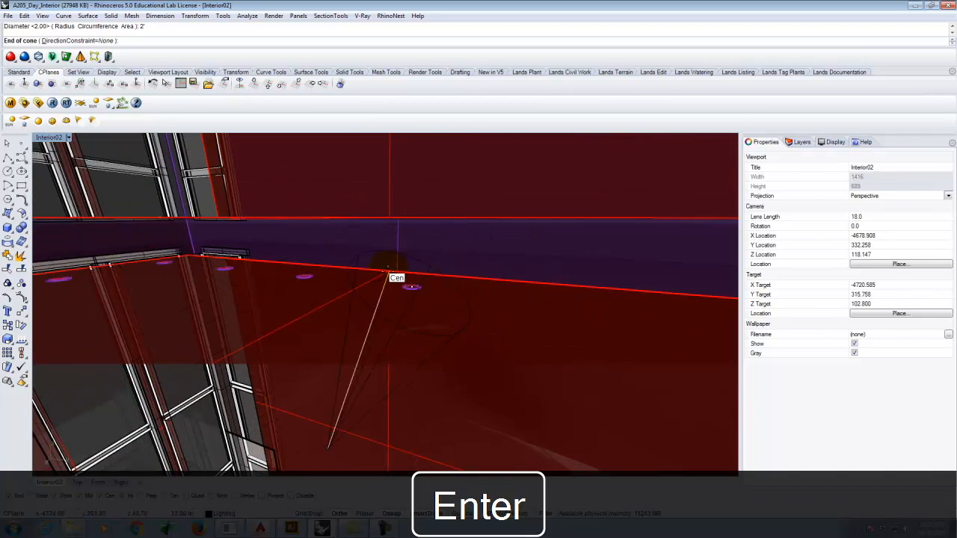
{"action": "double_click", "coordinate": [46, 138]}
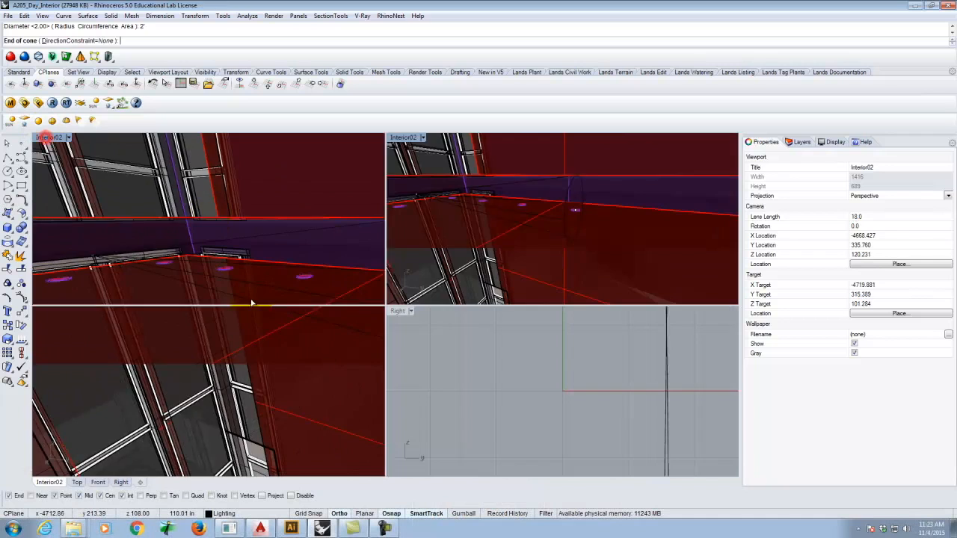
{"action": "scroll", "coordinate": [224, 373], "scroll_direction": "down", "scroll_amount": 5}
{"action": "scroll", "coordinate": [137, 340], "scroll_direction": "up", "scroll_amount": 12}
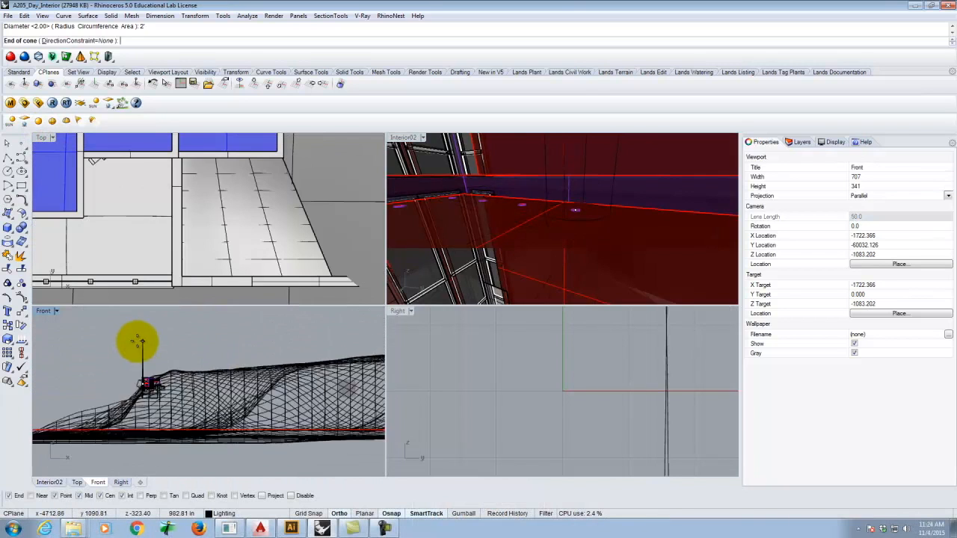
{"action": "scroll", "coordinate": [149, 419], "scroll_direction": "up", "scroll_amount": 8}
{"action": "scroll", "coordinate": [190, 322], "scroll_direction": "down", "scroll_amount": 4}
{"action": "scroll", "coordinate": [160, 383], "scroll_direction": "up", "scroll_amount": 10}
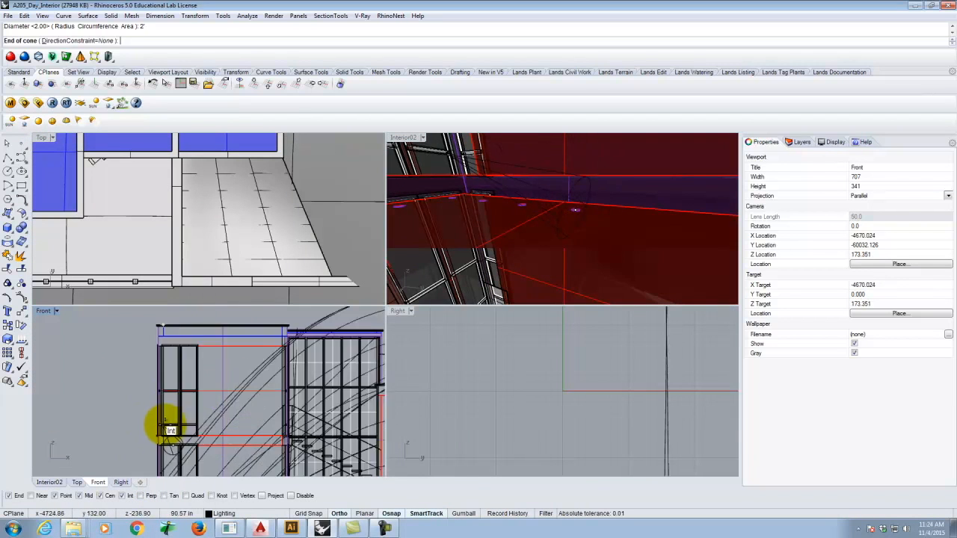
{"action": "type", "text": "1'"}
{"action": "key", "text": "Return"}
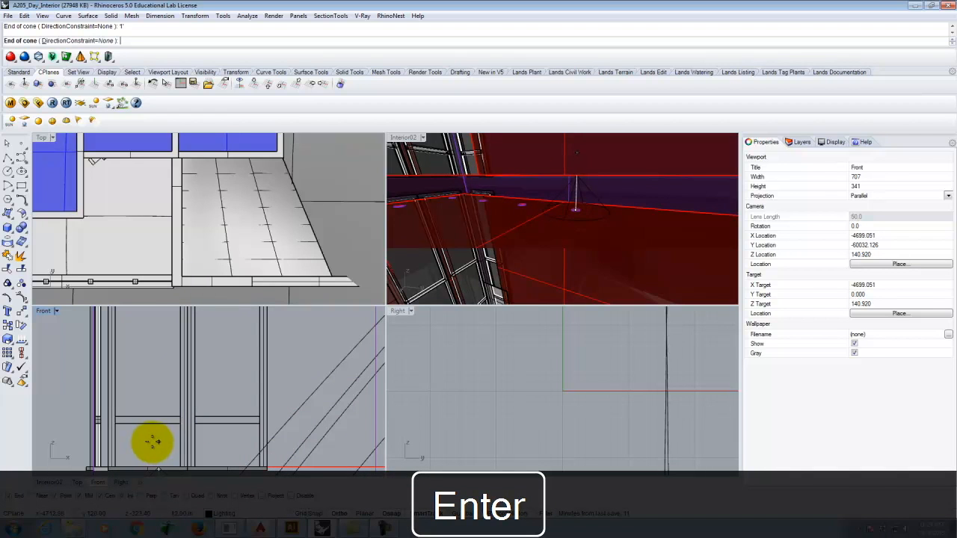
{"action": "key", "text": "Escape"}
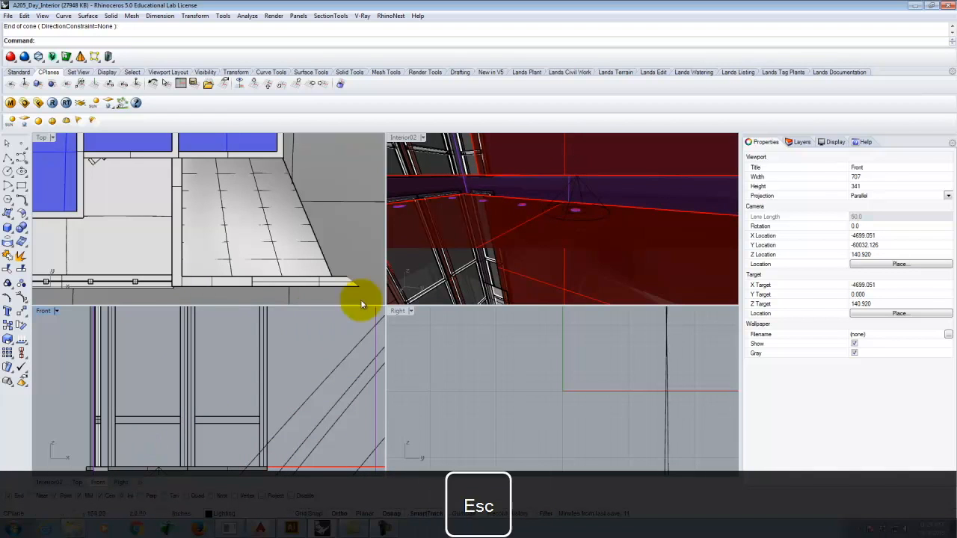
Step: Move the spotlight straight down in the Front view until its apex sits just beneath the can light
{"action": "left_click", "coordinate": [584, 184]}
{"action": "scroll", "coordinate": [107, 340], "scroll_direction": "down", "scroll_amount": 6}
{"action": "scroll", "coordinate": [135, 451], "scroll_direction": "up", "scroll_amount": 6}
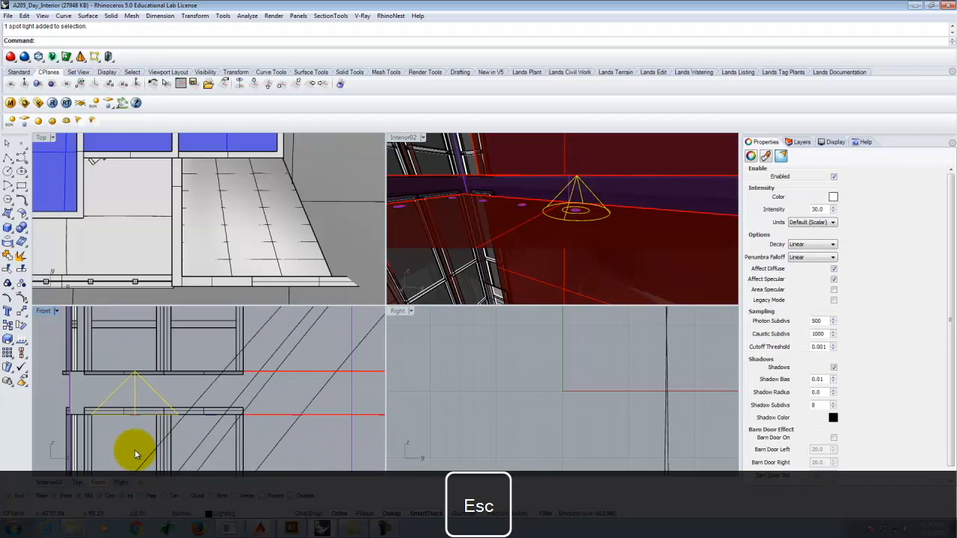
{"action": "type", "text": "move"}
{"action": "key", "text": "Return"}
{"action": "scroll", "coordinate": [169, 390], "scroll_direction": "down", "scroll_amount": 6}
{"action": "scroll", "coordinate": [87, 426], "scroll_direction": "up", "scroll_amount": 6}
{"action": "left_click", "coordinate": [83, 404]}
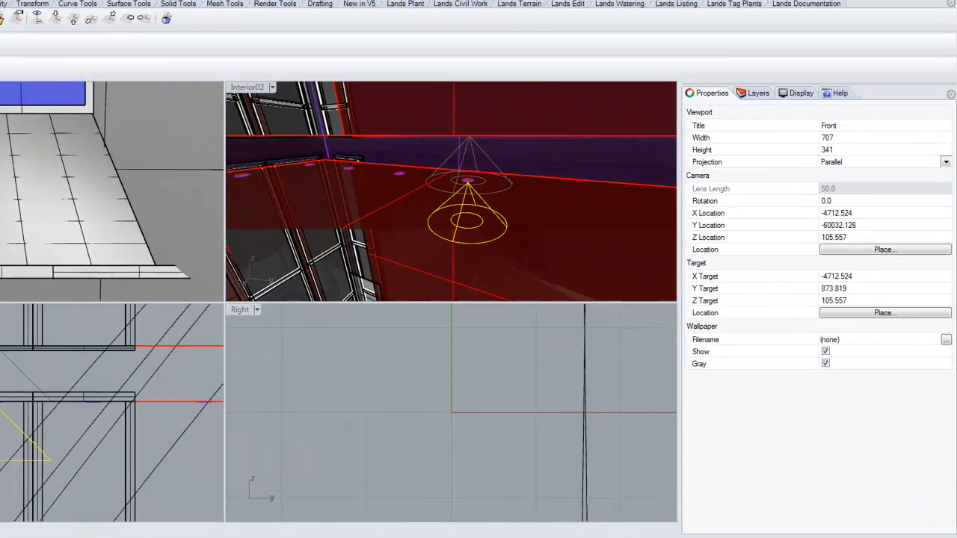
{"action": "left_click", "coordinate": [79, 453]}
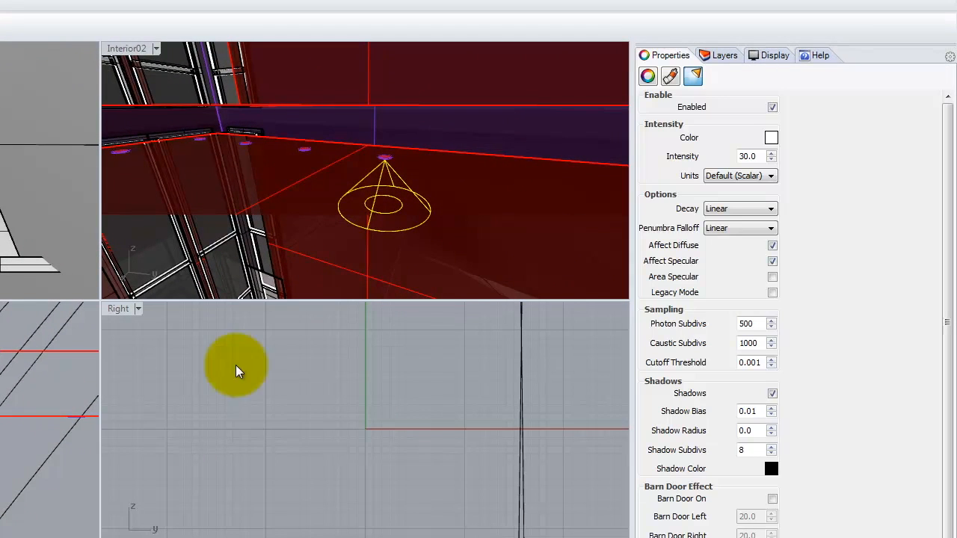
Step: Set the spotlight's colour to a warm tone with G 214 and B 170
{"action": "left_click", "coordinate": [775, 142]}
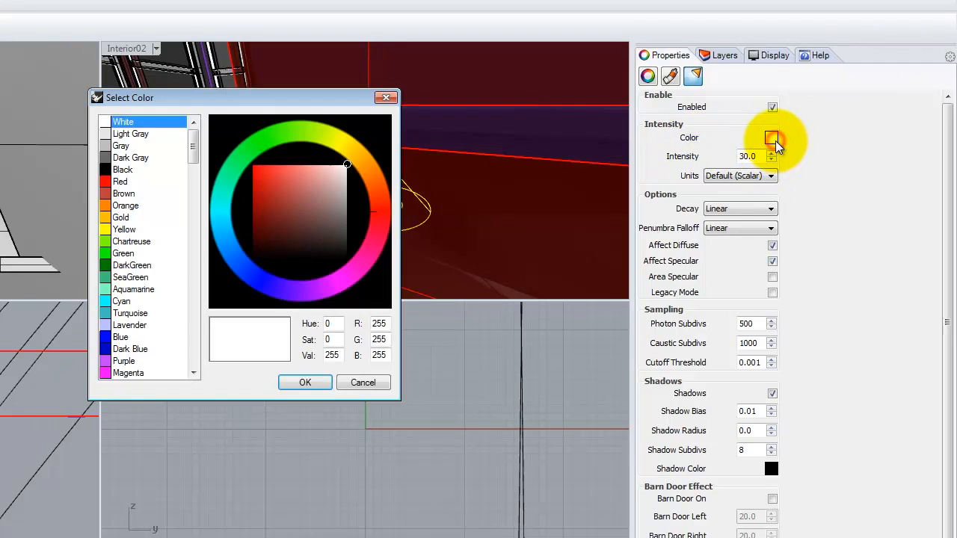
{"action": "left_click_drag", "start_coordinate": [386, 336], "coordinate": [370, 332]}
{"action": "type", "text": "214"}
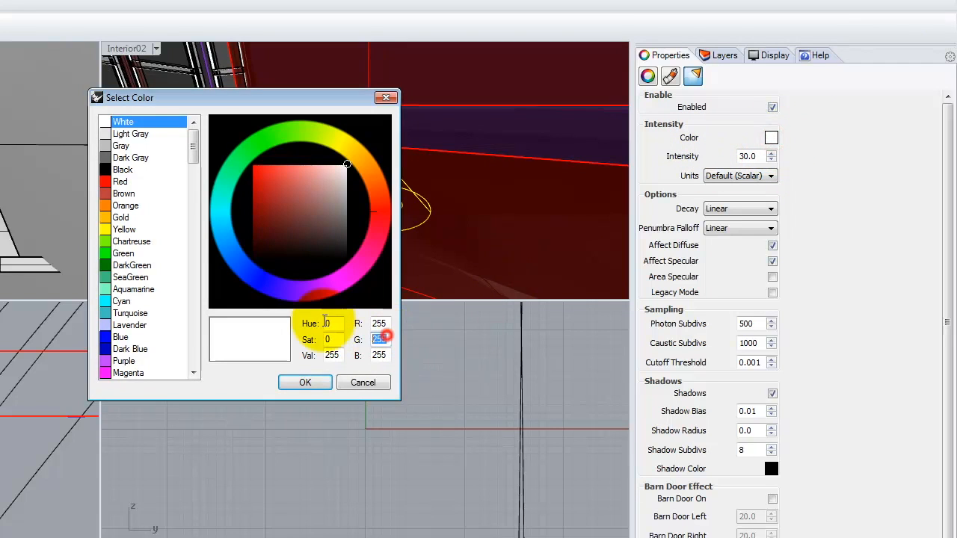
{"action": "key", "text": "Tab"}
{"action": "type", "text": "170"}
{"action": "left_click", "coordinate": [318, 378]}
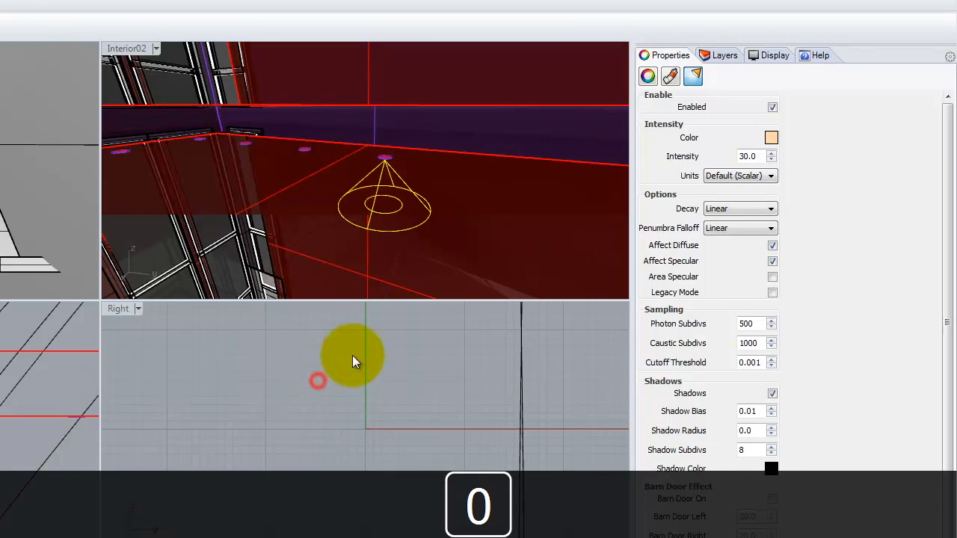
Step: Set the spotlight's intensity to 40 with Radiant power (W) units, and its decay to Inverse Square
{"action": "double_click", "coordinate": [751, 156]}
{"action": "type", "text": "40"}
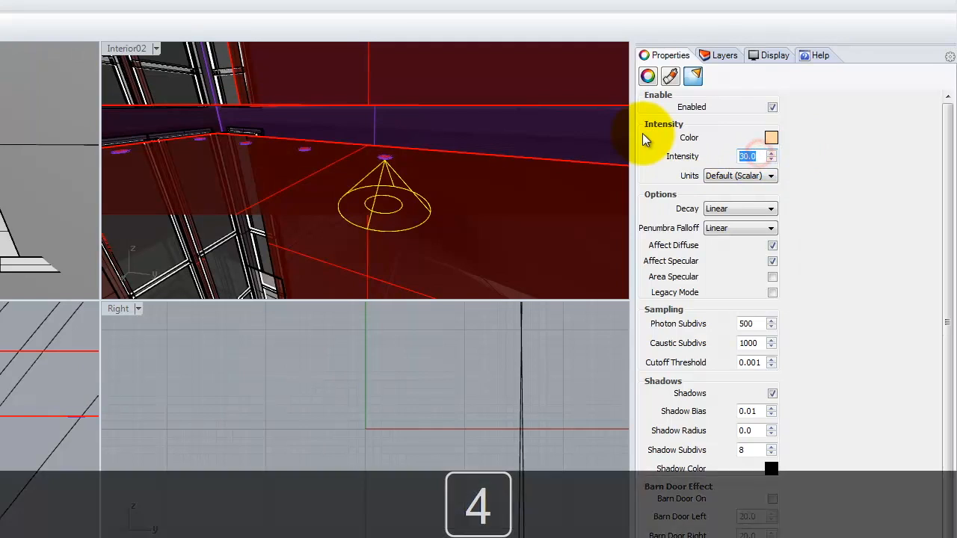
{"action": "left_click", "coordinate": [751, 178]}
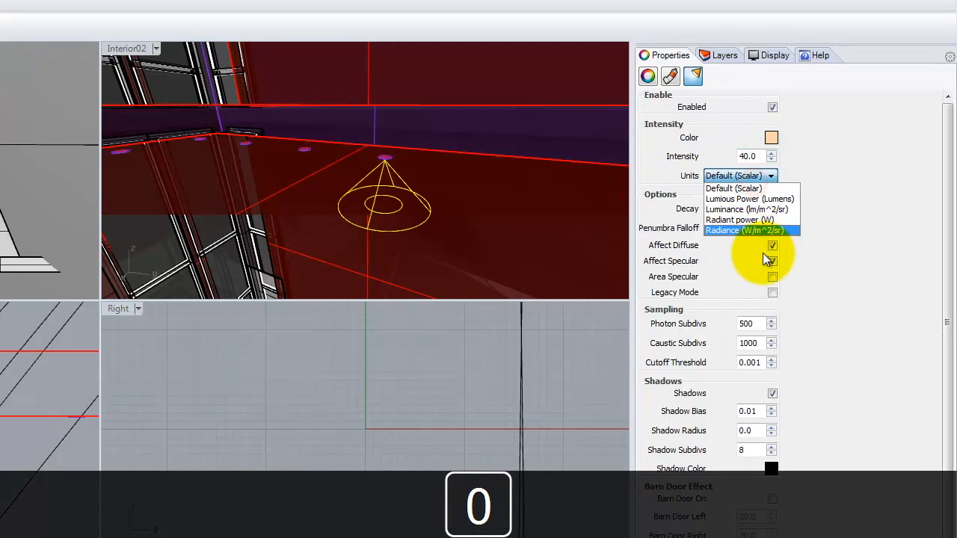
{"action": "left_click", "coordinate": [756, 221]}
{"action": "left_click", "coordinate": [748, 208]}
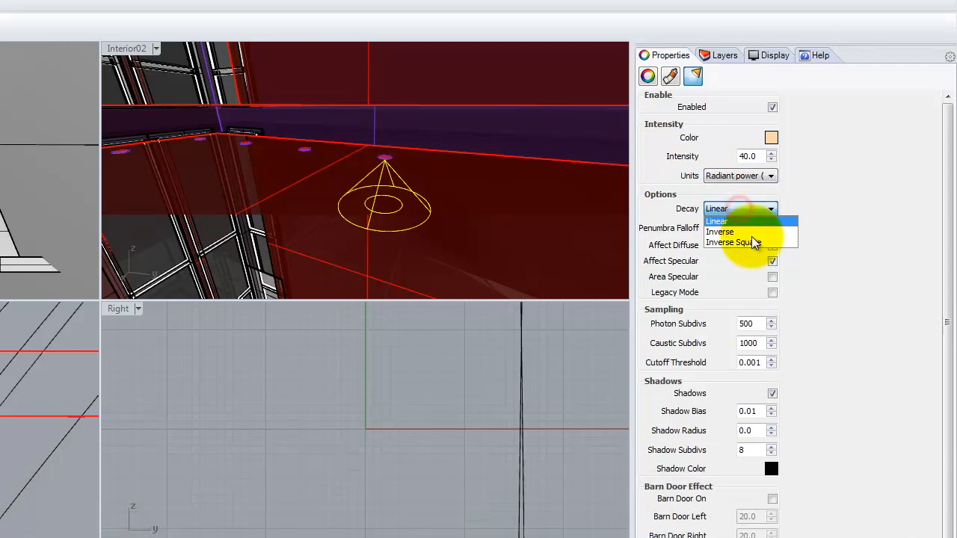
{"action": "left_click", "coordinate": [751, 241]}
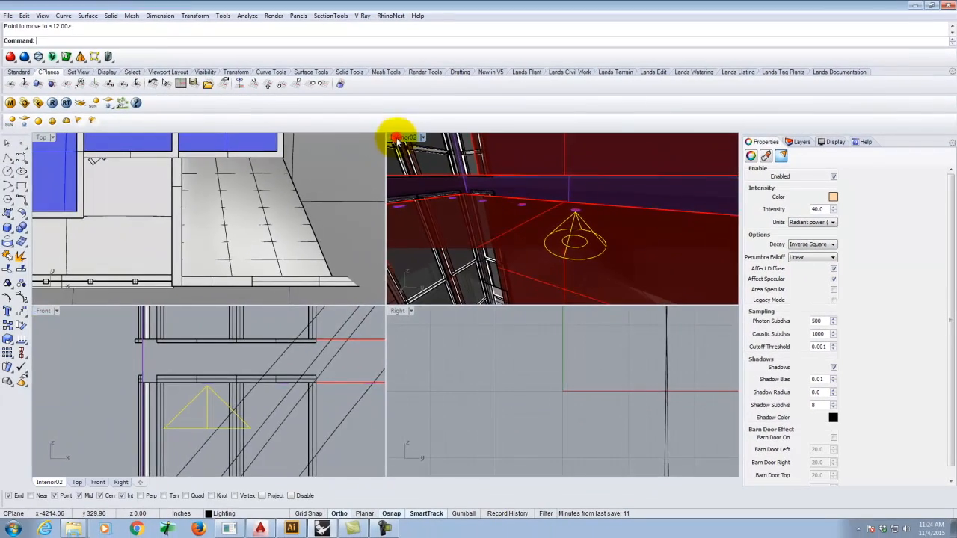
Step: Start copying the spotlight in the maximized Interior02 view and turn off the End, Point and Mid object snaps
{"action": "double_click", "coordinate": [156, 57]}
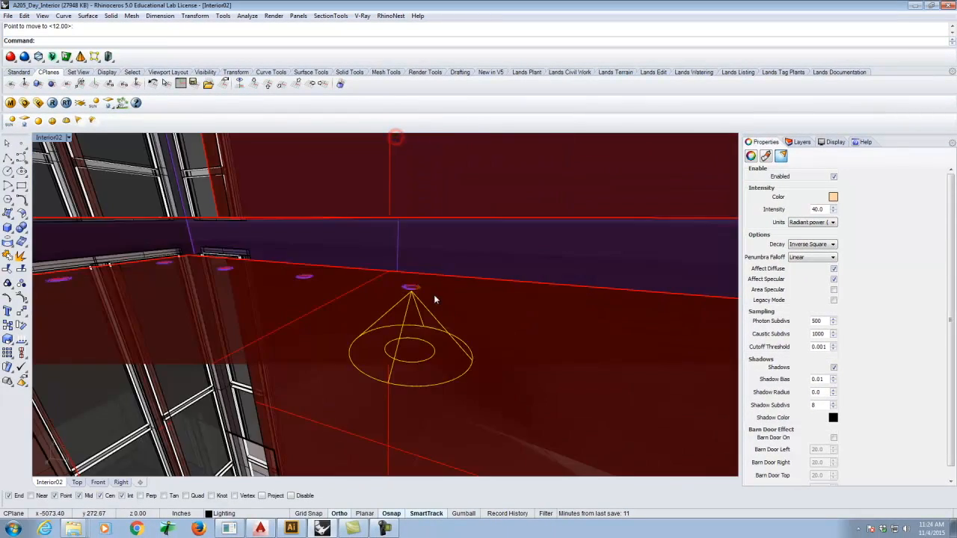
{"action": "right_click_drag", "start_coordinate": [401, 255], "coordinate": [382, 272]}
{"action": "key", "text": "Escape"}
{"action": "left_click", "coordinate": [382, 272]}
{"action": "type", "text": "copy"}
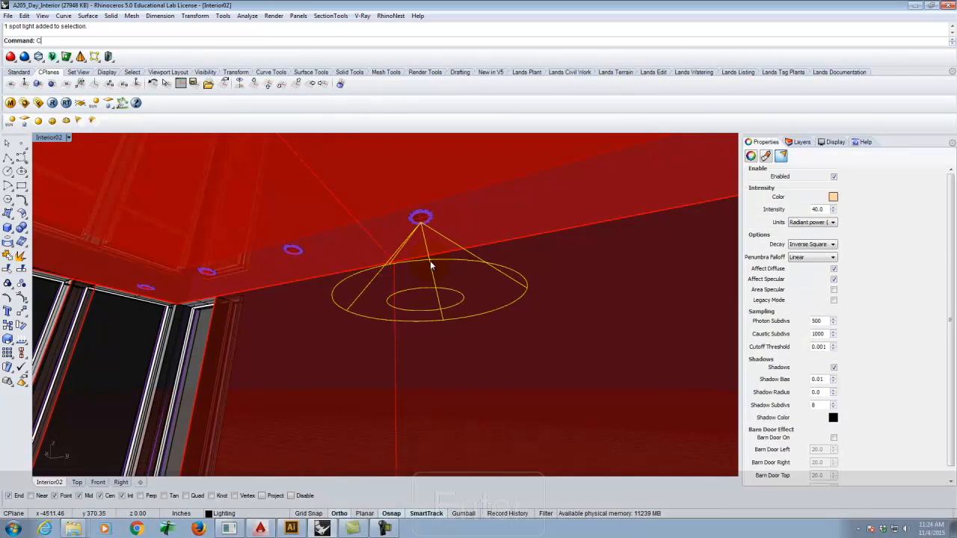
{"action": "key", "text": "Return"}
{"action": "scroll", "coordinate": [436, 210], "scroll_direction": "up", "scroll_amount": 4}
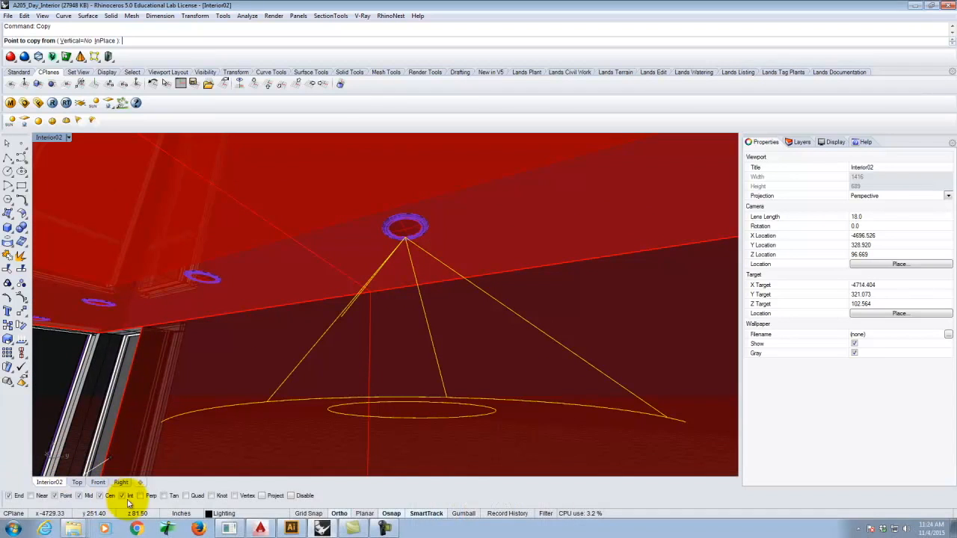
{"action": "left_click", "coordinate": [54, 496]}
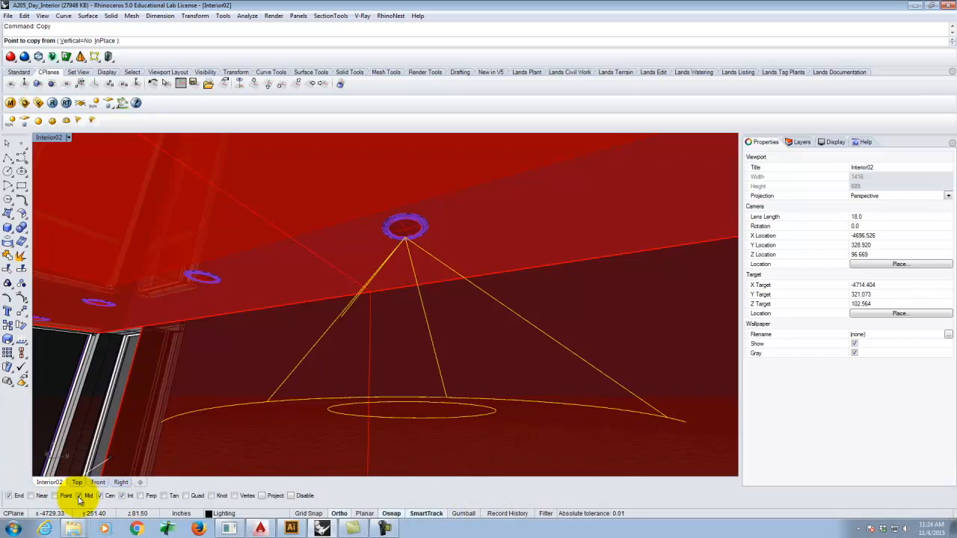
{"action": "left_click", "coordinate": [9, 496]}
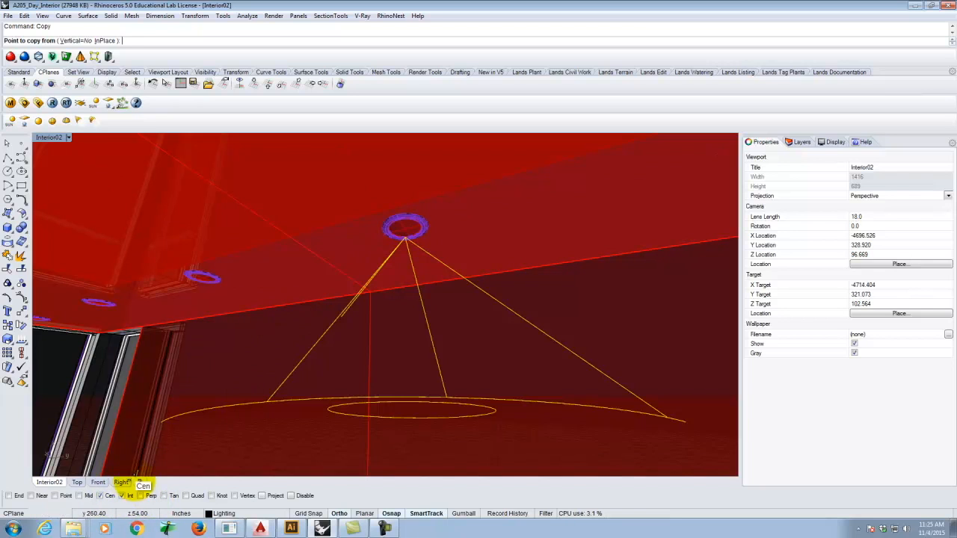
Step: Return to the four-viewport layout and show the Top view of the room in Wireframe display
{"action": "double_click", "coordinate": [52, 137]}
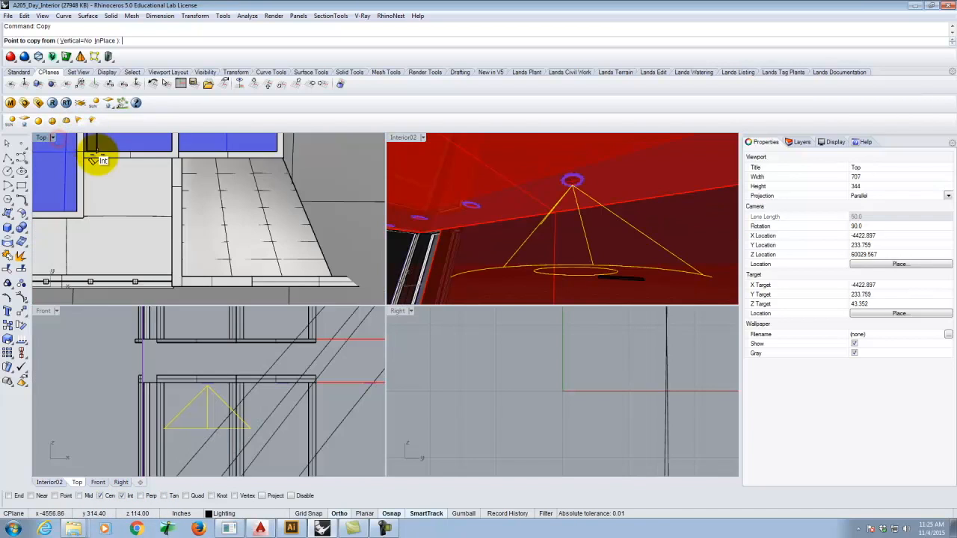
{"action": "scroll", "coordinate": [266, 227], "scroll_direction": "up", "scroll_amount": 3}
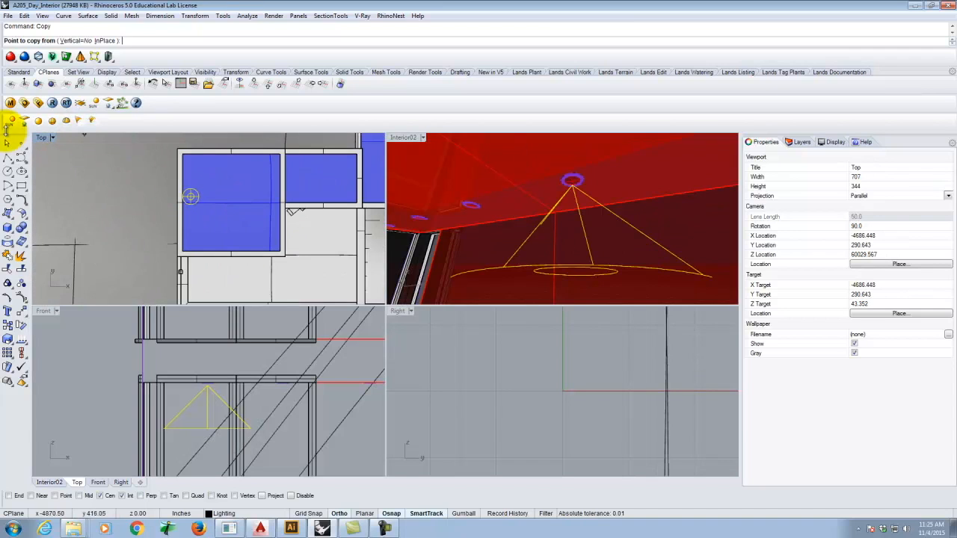
{"action": "left_click", "coordinate": [51, 138]}
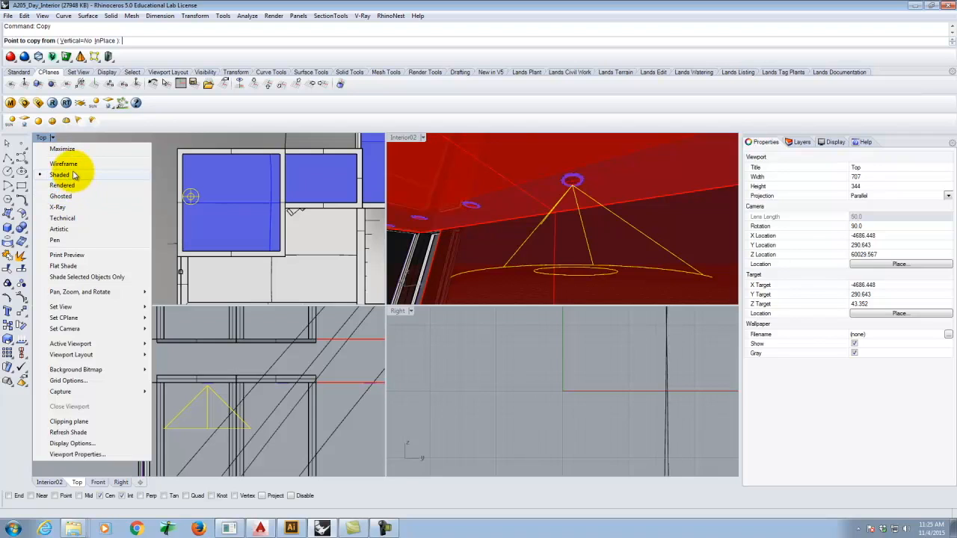
{"action": "left_click", "coordinate": [67, 165]}
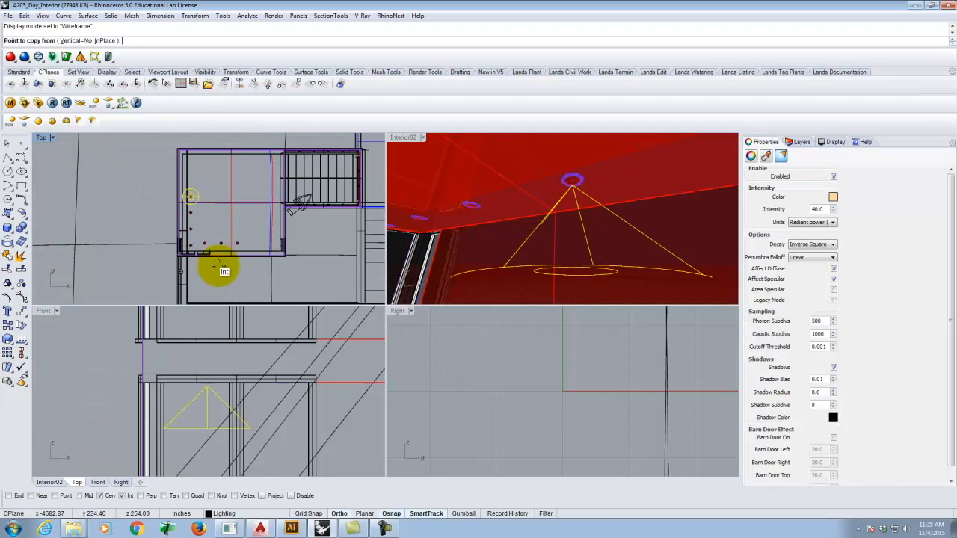
Step: Disable object snaps and copy the spotlight from its can light's centre onto the remaining three can lights in the vertical column
{"action": "left_click", "coordinate": [291, 497]}
{"action": "scroll", "coordinate": [174, 175], "scroll_direction": "up", "scroll_amount": 6}
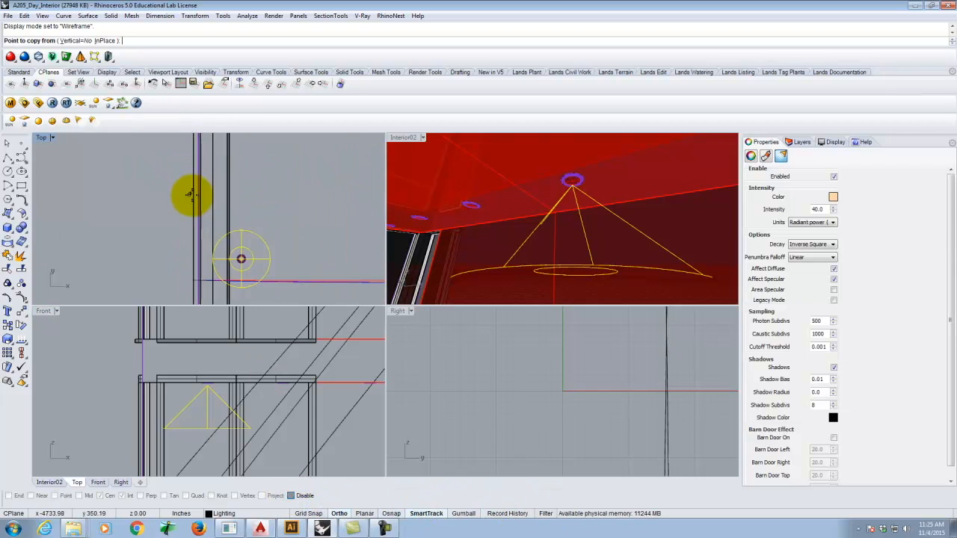
{"action": "scroll", "coordinate": [239, 271], "scroll_direction": "up", "scroll_amount": 6}
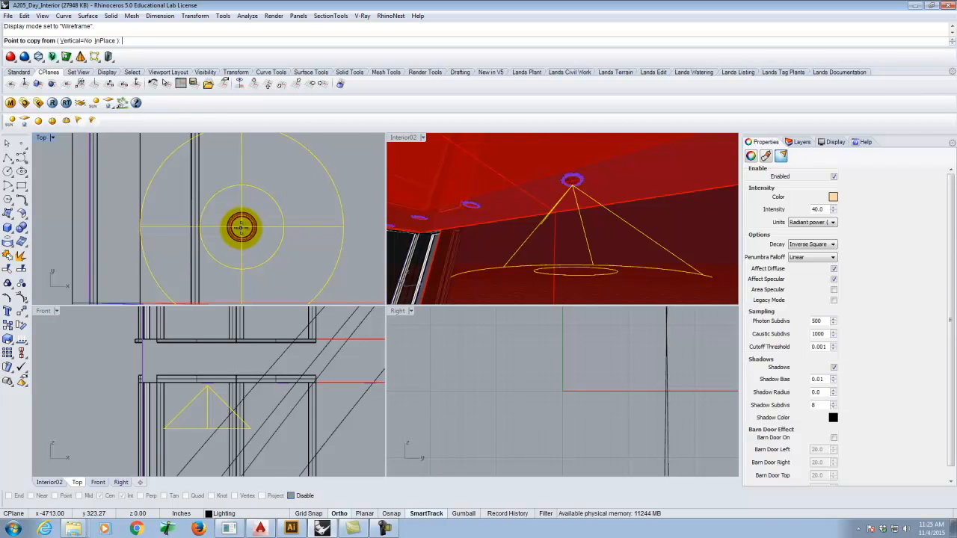
{"action": "left_click", "coordinate": [241, 227]}
{"action": "scroll", "coordinate": [238, 217], "scroll_direction": "down", "scroll_amount": 3}
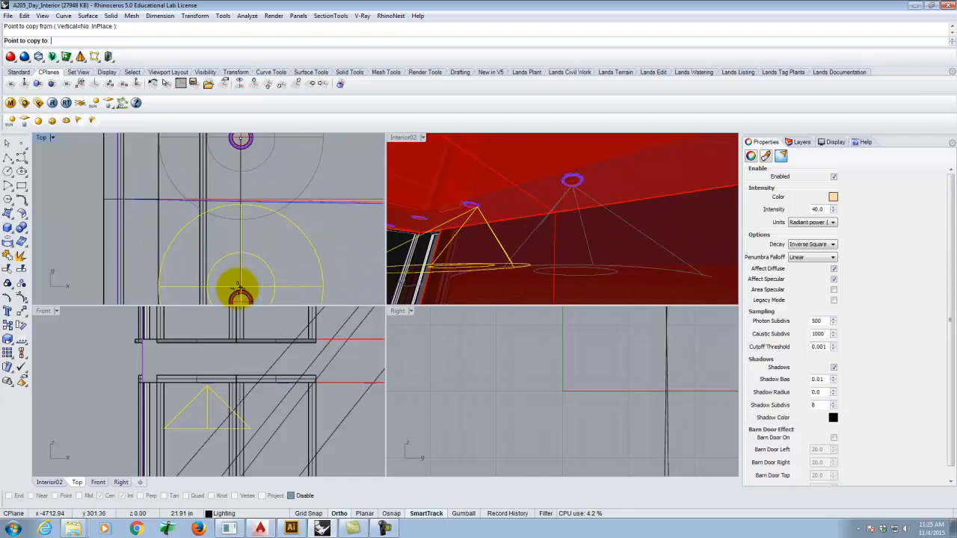
{"action": "scroll", "coordinate": [236, 179], "scroll_direction": "up", "scroll_amount": 3}
{"action": "left_click", "coordinate": [237, 221]}
{"action": "scroll", "coordinate": [235, 187], "scroll_direction": "down", "scroll_amount": 3}
{"action": "scroll", "coordinate": [229, 257], "scroll_direction": "up", "scroll_amount": 3}
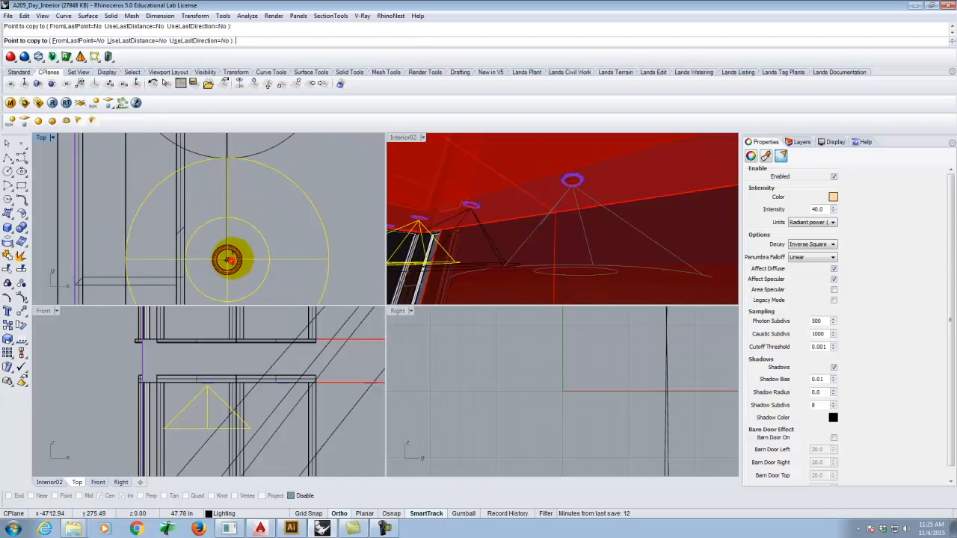
{"action": "scroll", "coordinate": [230, 257], "scroll_direction": "down", "scroll_amount": 3}
{"action": "scroll", "coordinate": [247, 268], "scroll_direction": "up", "scroll_amount": 5}
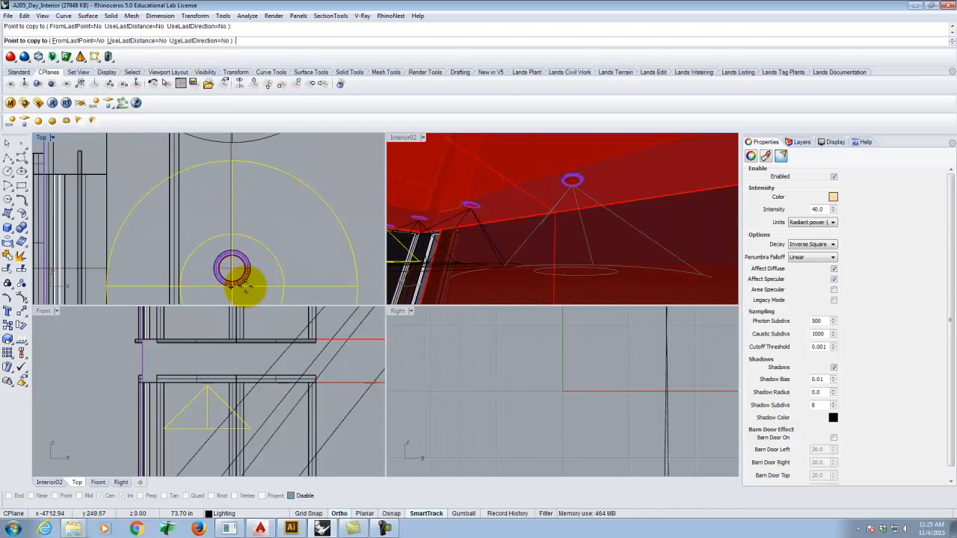
Step: Copy the spotlight onto the three can lights of the horizontal row in the Top view, and end the copying
{"action": "scroll", "coordinate": [242, 266], "scroll_direction": "down", "scroll_amount": 5}
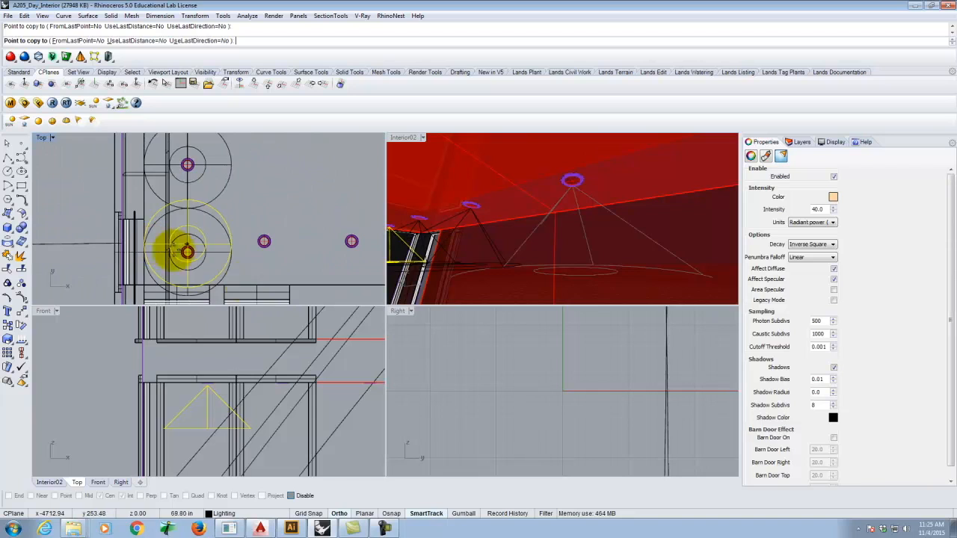
{"action": "scroll", "coordinate": [269, 225], "scroll_direction": "up", "scroll_amount": 5}
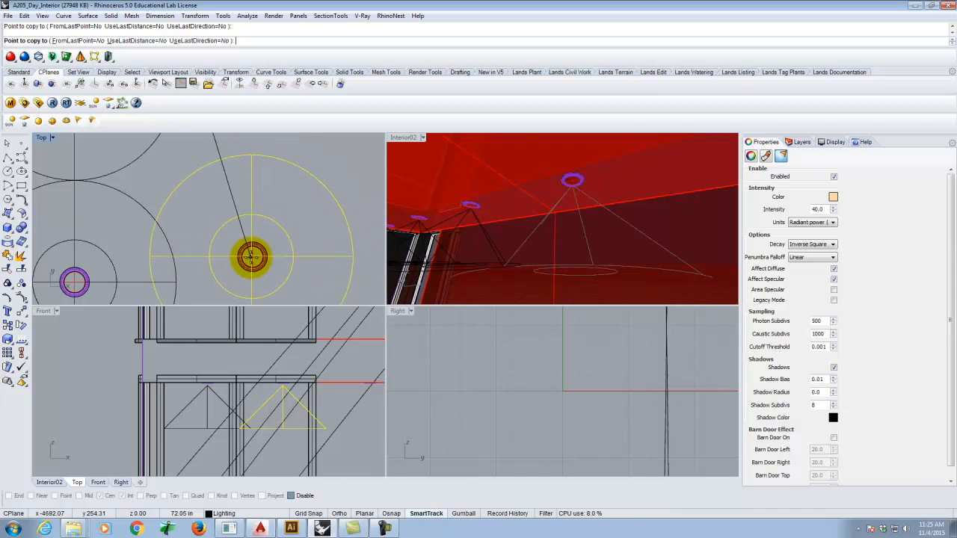
{"action": "scroll", "coordinate": [187, 246], "scroll_direction": "down", "scroll_amount": 4}
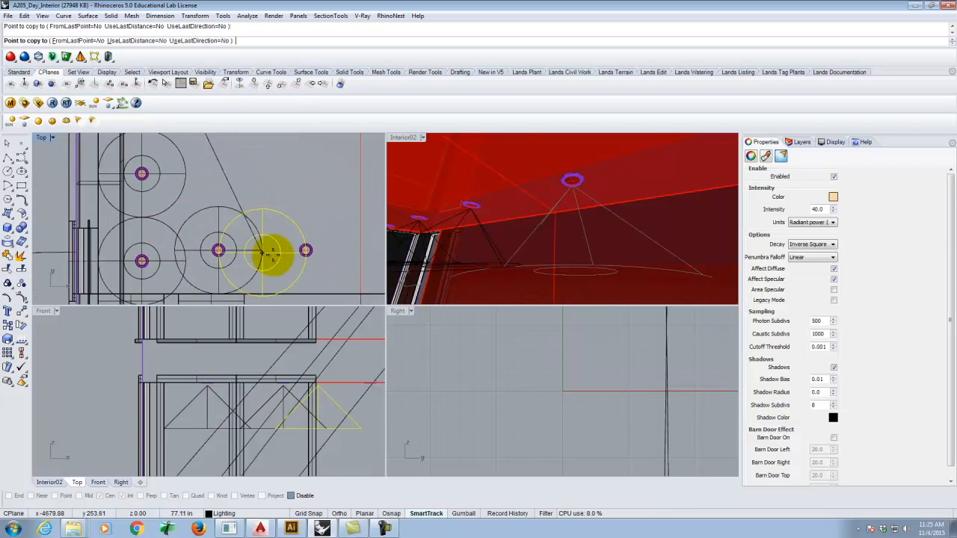
{"action": "scroll", "coordinate": [314, 245], "scroll_direction": "up", "scroll_amount": 3}
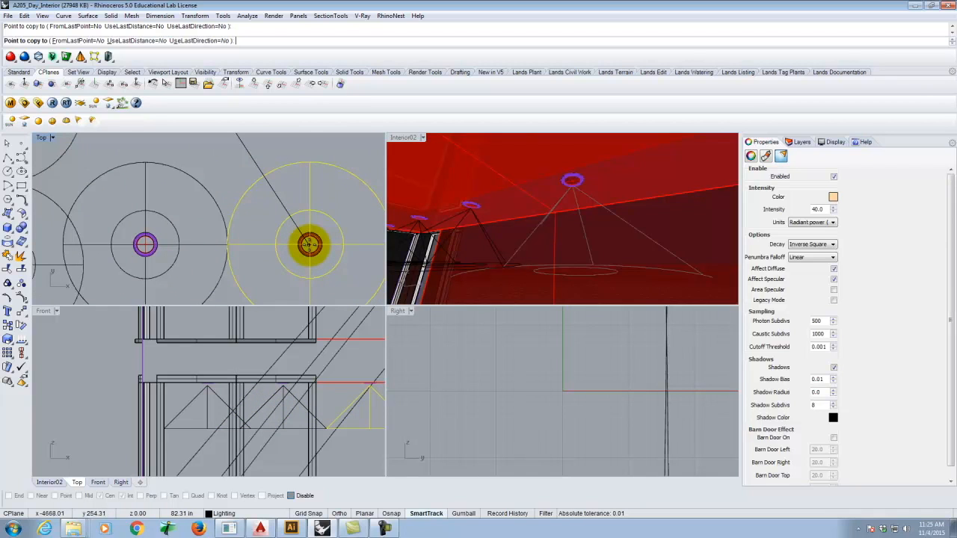
{"action": "scroll", "coordinate": [310, 244], "scroll_direction": "down", "scroll_amount": 4}
{"action": "scroll", "coordinate": [321, 247], "scroll_direction": "up", "scroll_amount": 5}
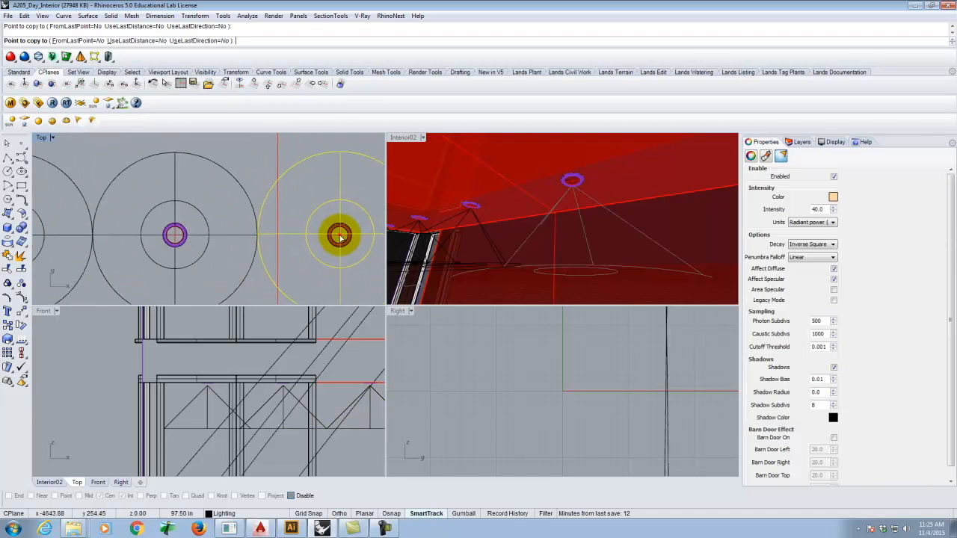
{"action": "key", "text": "Escape"}
{"action": "scroll", "coordinate": [342, 217], "scroll_direction": "down", "scroll_amount": 5}
Step: Move the vertical column of can lights with their spotlights so its lowest light lines up with the horizontal row
{"action": "left_click", "coordinate": [142, 236]}
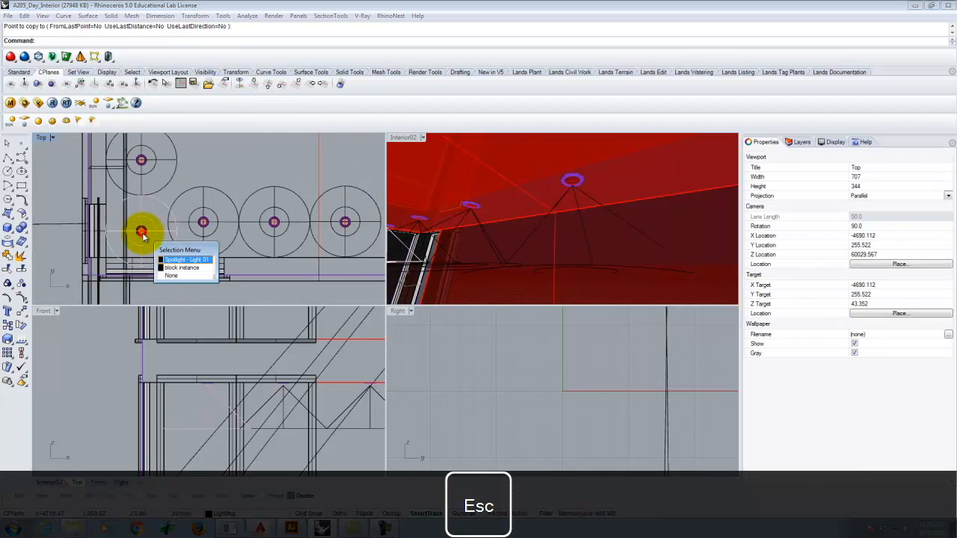
{"action": "left_click", "coordinate": [175, 260]}
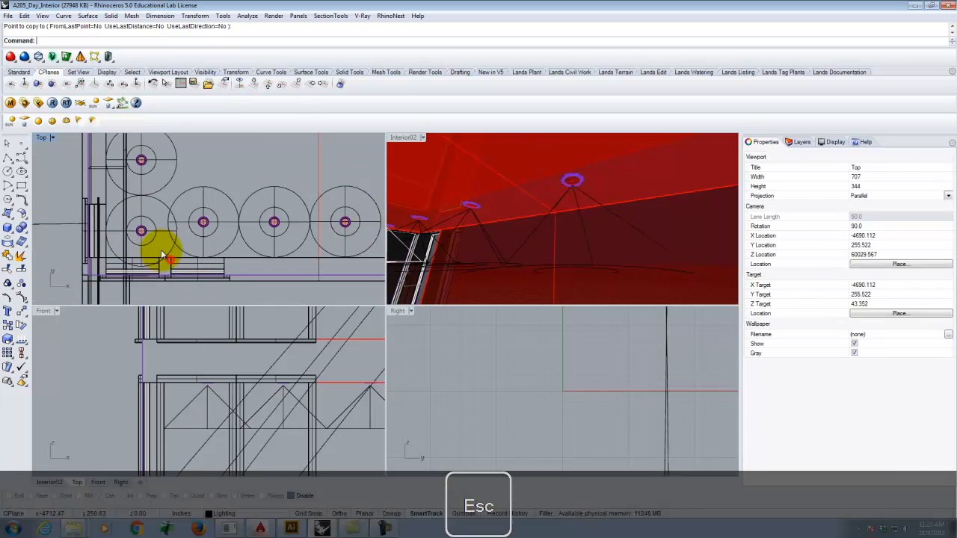
{"action": "left_click", "coordinate": [143, 164]}
{"action": "left_click", "coordinate": [193, 207]}
{"action": "scroll", "coordinate": [175, 231], "scroll_direction": "down", "scroll_amount": 3}
{"action": "scroll", "coordinate": [164, 184], "scroll_direction": "up", "scroll_amount": 3}
{"action": "left_click_drag", "start_coordinate": [199, 231], "coordinate": [148, 165], "text": "shift"}
{"action": "scroll", "coordinate": [173, 266], "scroll_direction": "down", "scroll_amount": 6}
{"action": "scroll", "coordinate": [183, 191], "scroll_direction": "up", "scroll_amount": 5}
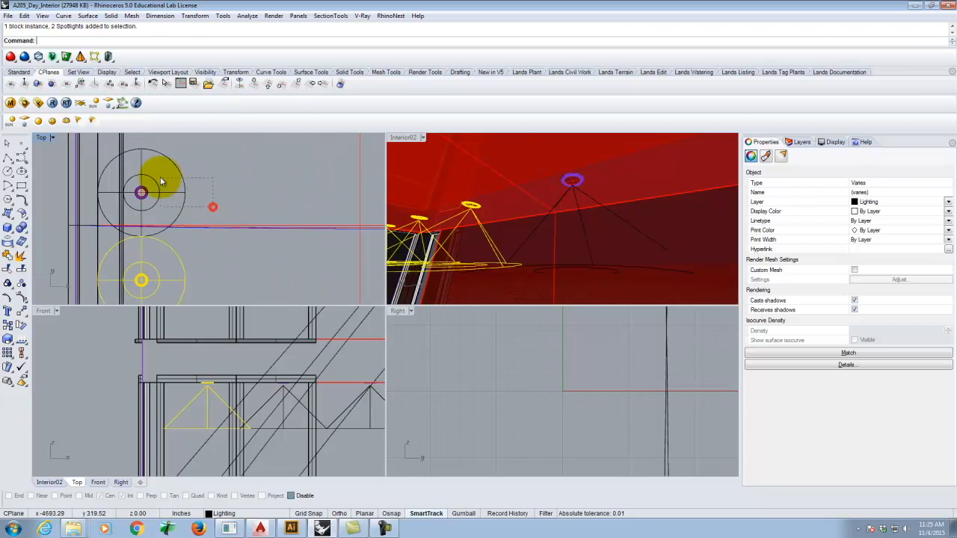
{"action": "left_click", "coordinate": [140, 167], "text": "shift"}
{"action": "scroll", "coordinate": [148, 149], "scroll_direction": "down", "scroll_amount": 5}
{"action": "scroll", "coordinate": [157, 171], "scroll_direction": "up", "scroll_amount": 3}
{"action": "key", "text": "Return"}
{"action": "left_click", "coordinate": [169, 195]}
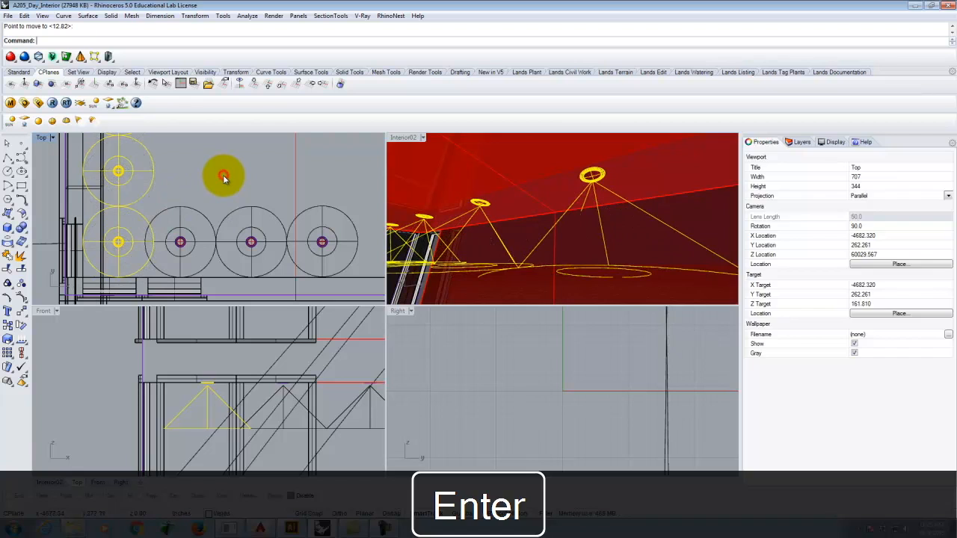
{"action": "key", "text": "Escape"}
{"action": "key", "text": "Escape"}
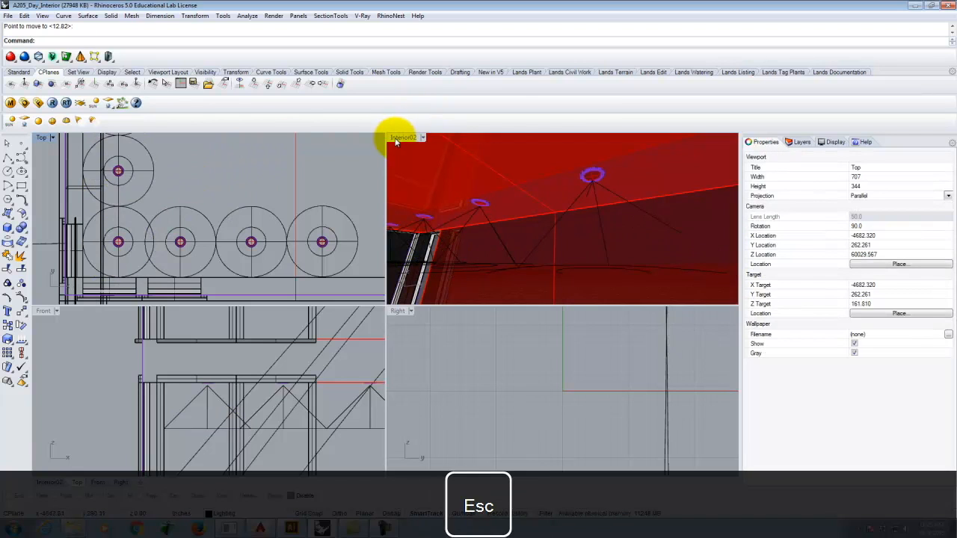
Step: Restore the saved Interior02 named view in the maximized Interior02 viewport and save the file
{"action": "double_click", "coordinate": [404, 138]}
{"action": "right_click_drag", "start_coordinate": [346, 214], "coordinate": [356, 256]}
{"action": "right_click_drag", "start_coordinate": [397, 212], "coordinate": [274, 249]}
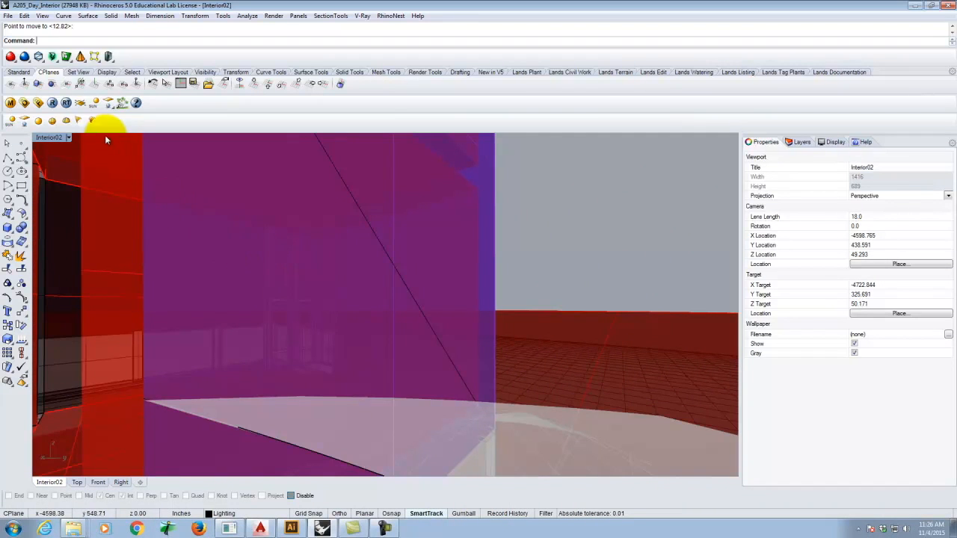
{"action": "left_click", "coordinate": [68, 138]}
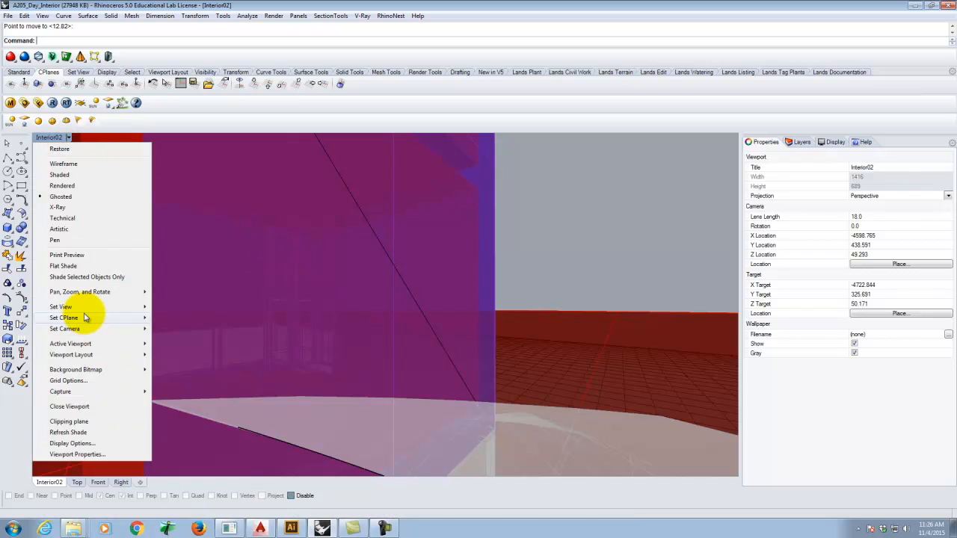
{"action": "mouse_move", "coordinate": [85, 316]}
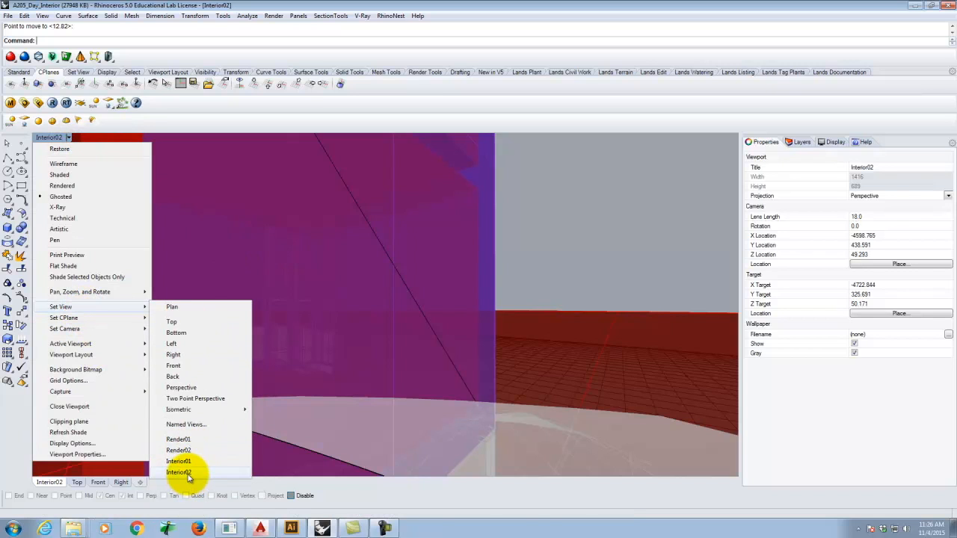
{"action": "left_click", "coordinate": [180, 472]}
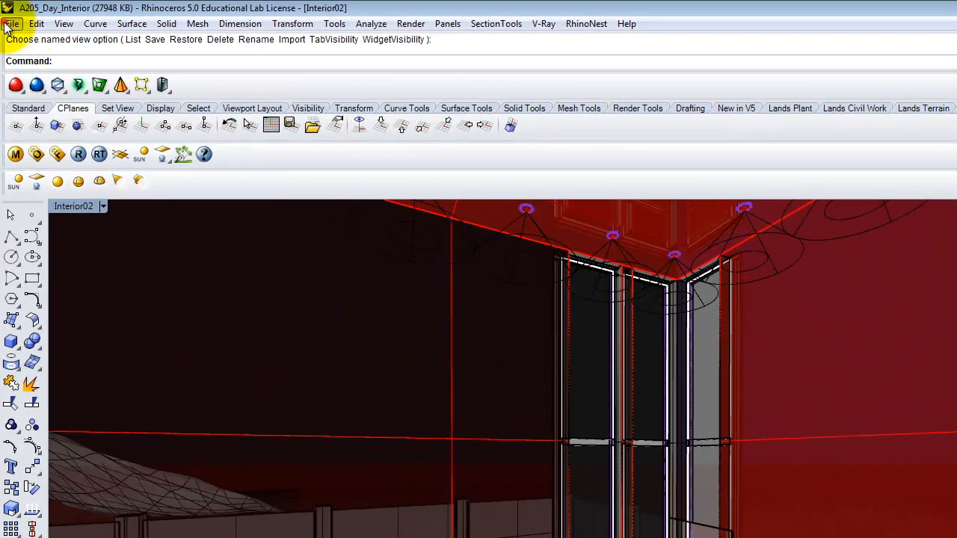
{"action": "left_click", "coordinate": [11, 24]}
{"action": "left_click", "coordinate": [36, 95]}
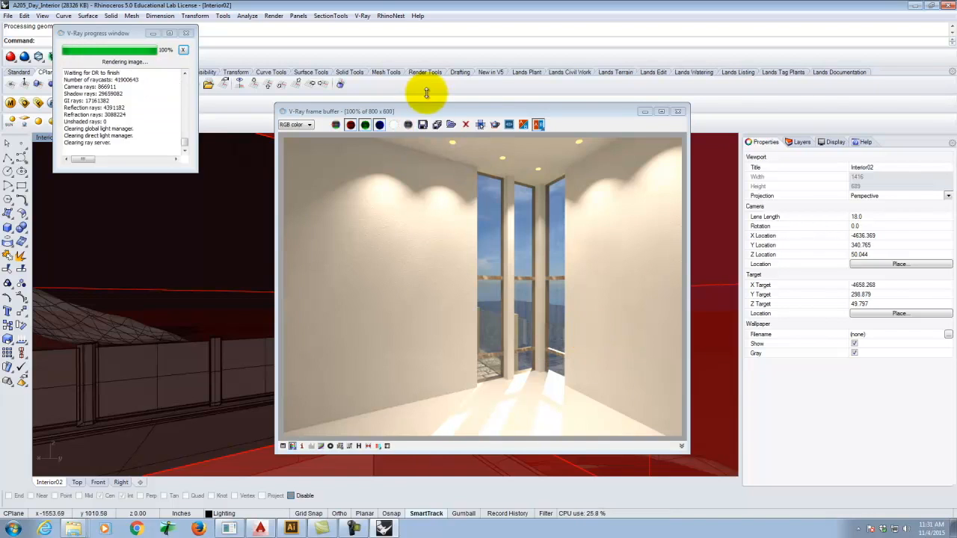
Step: Save the finished render as the JPEG F2015-Interior01-01b in the F2015 folder, and close the V-Ray frame buffer
{"action": "left_click", "coordinate": [423, 125]}
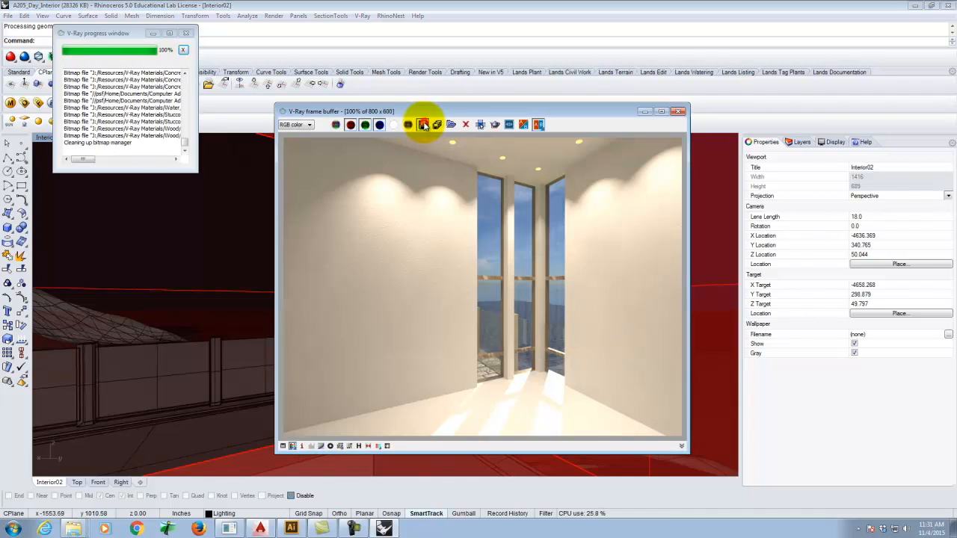
{"action": "left_click", "coordinate": [452, 222]}
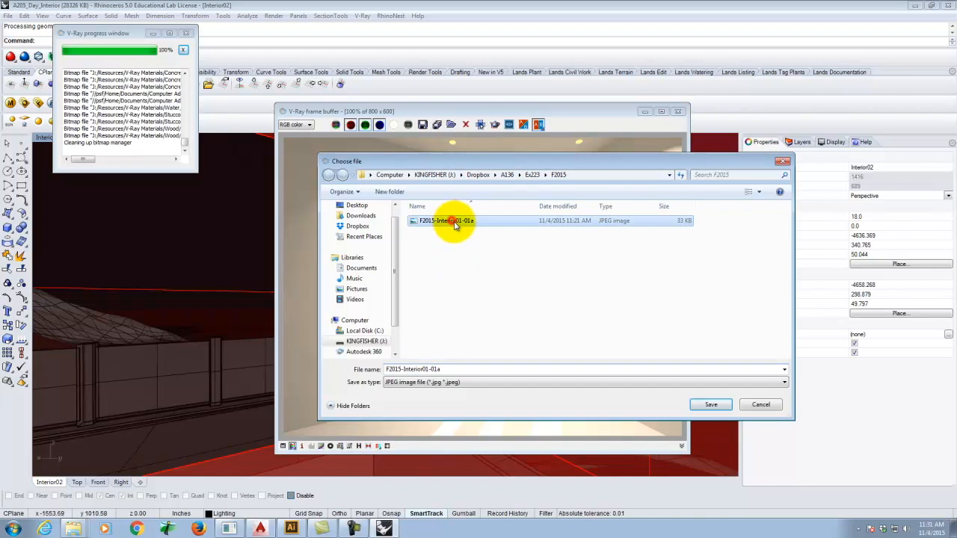
{"action": "left_click", "coordinate": [453, 372]}
{"action": "left_click", "coordinate": [454, 367]}
{"action": "key", "text": "BackSpace"}
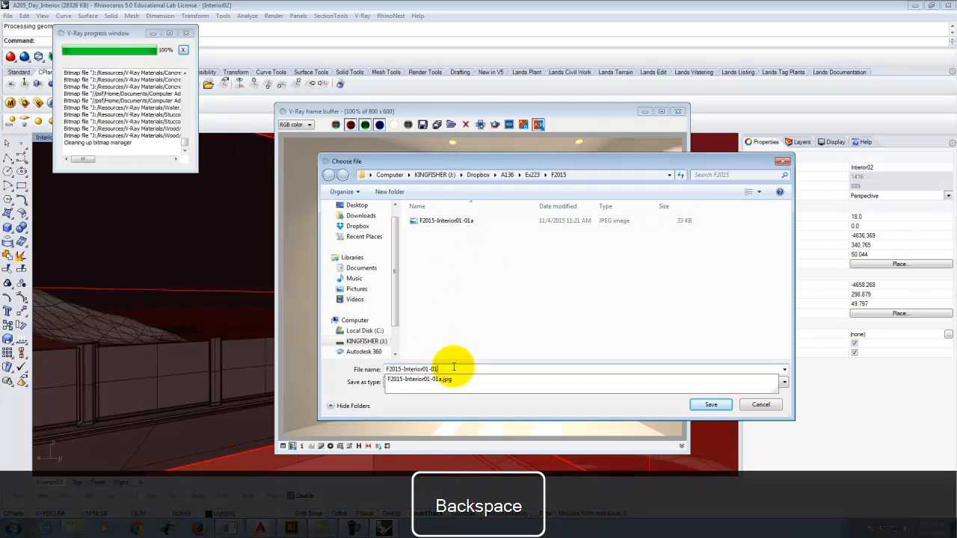
{"action": "type", "text": "b"}
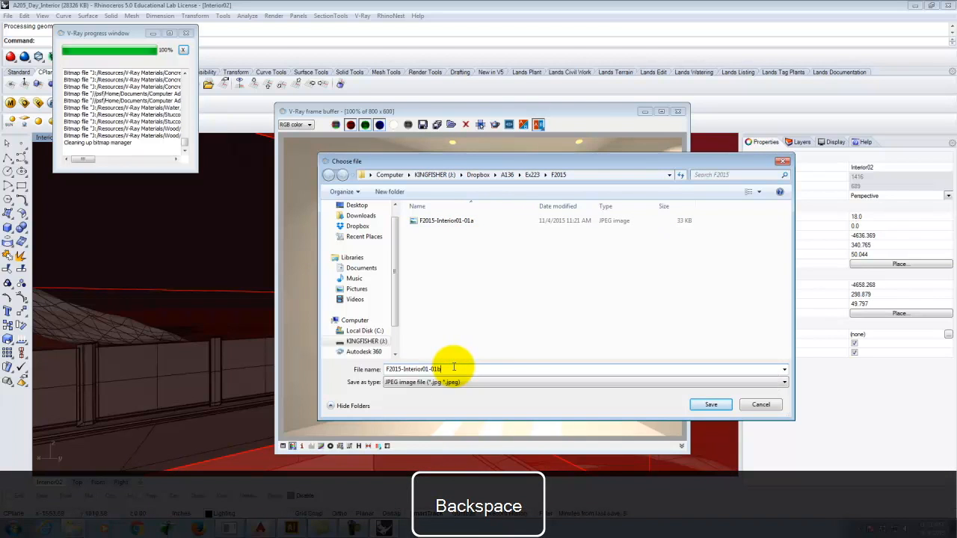
{"action": "left_click", "coordinate": [721, 407]}
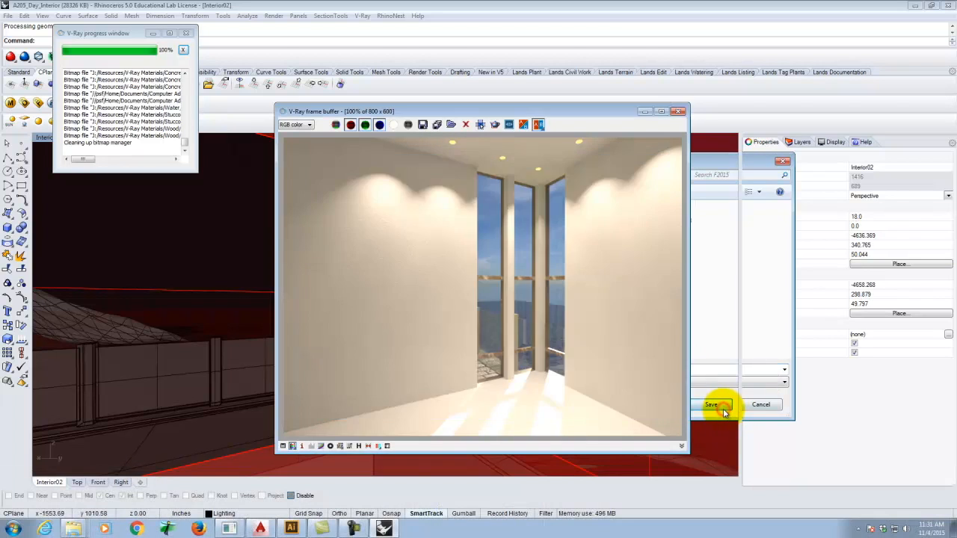
{"action": "left_click", "coordinate": [677, 112]}
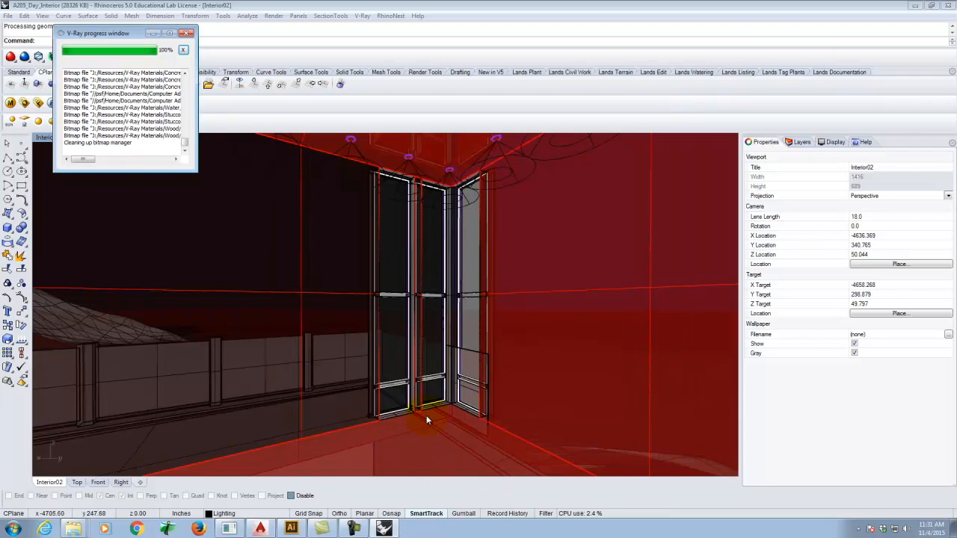
Step: Switch to Chrome, go to flyingarchitecture.com and open its 3D models section
{"action": "left_click", "coordinate": [138, 529]}
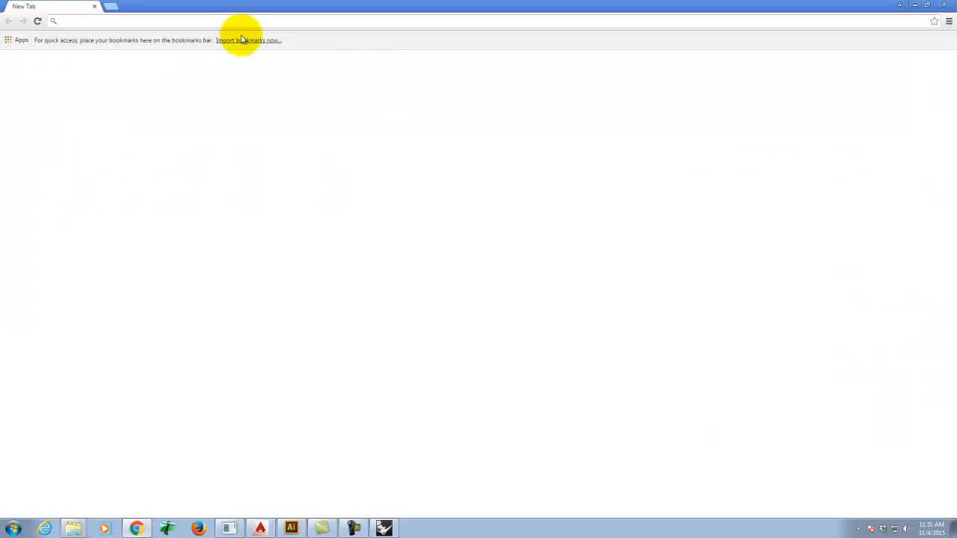
{"action": "left_click", "coordinate": [174, 22]}
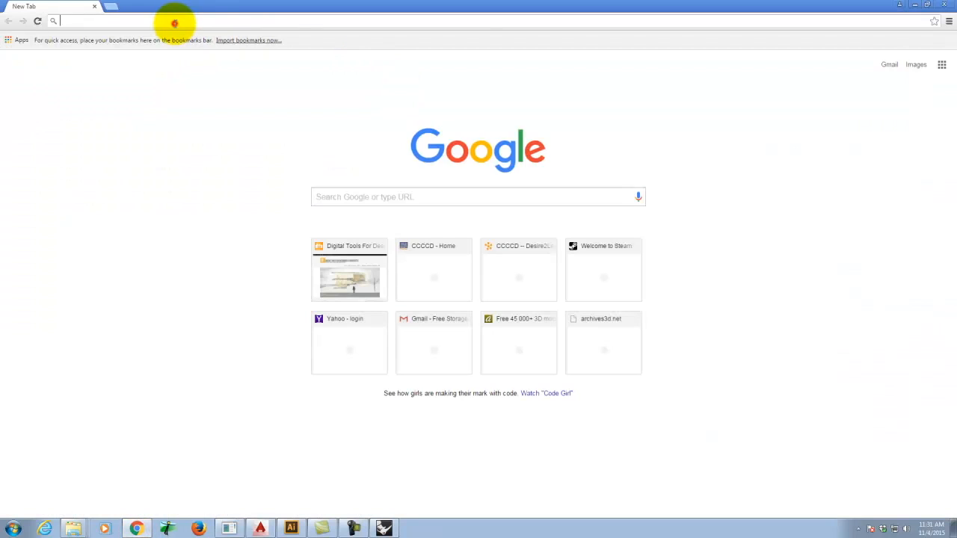
{"action": "type", "text": "flyingarchitecture.com"}
{"action": "key", "text": "Return"}
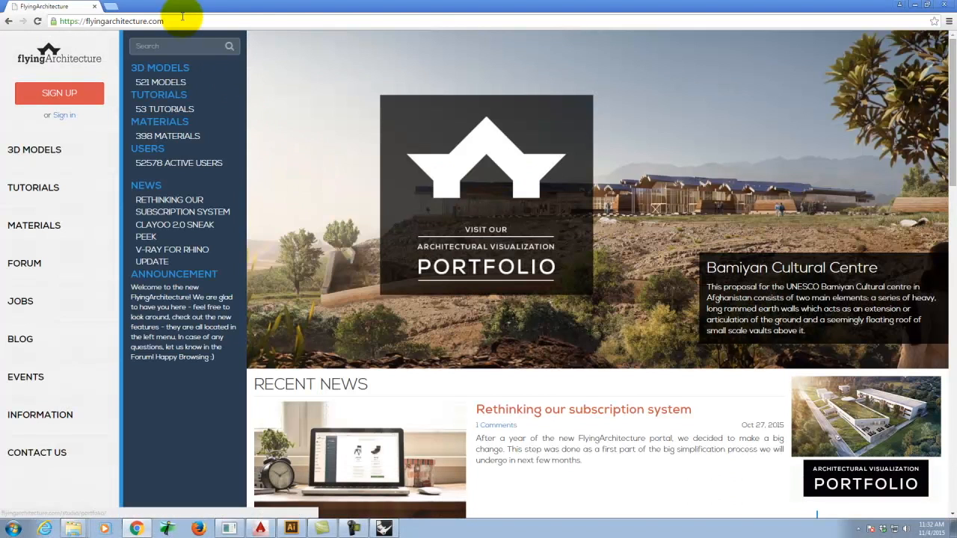
{"action": "left_click", "coordinate": [25, 153]}
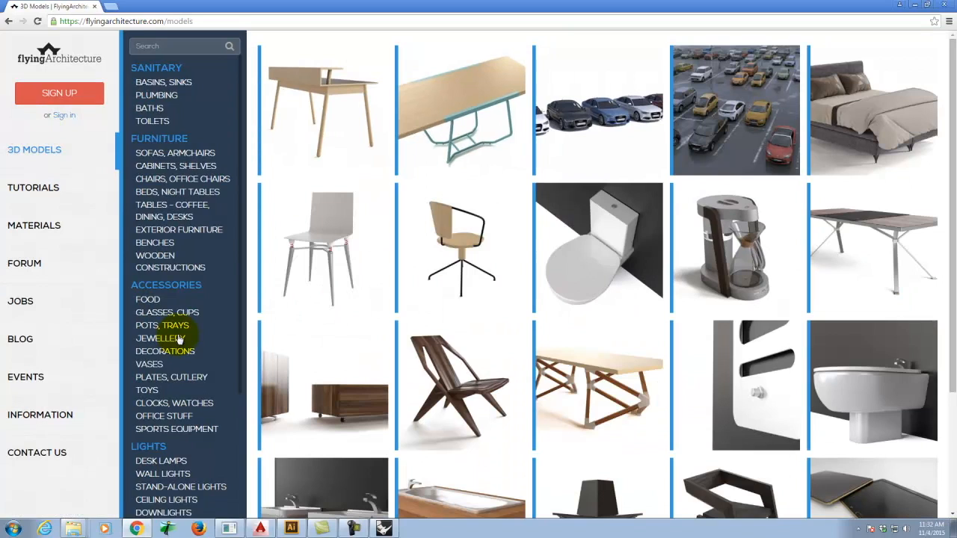
Step: Browse the model categories, show the Furniture models and open the Barcelona chair's page
{"action": "scroll", "coordinate": [188, 314], "scroll_direction": "down", "scroll_amount": 3}
{"action": "mouse_move", "coordinate": [274, 184]}
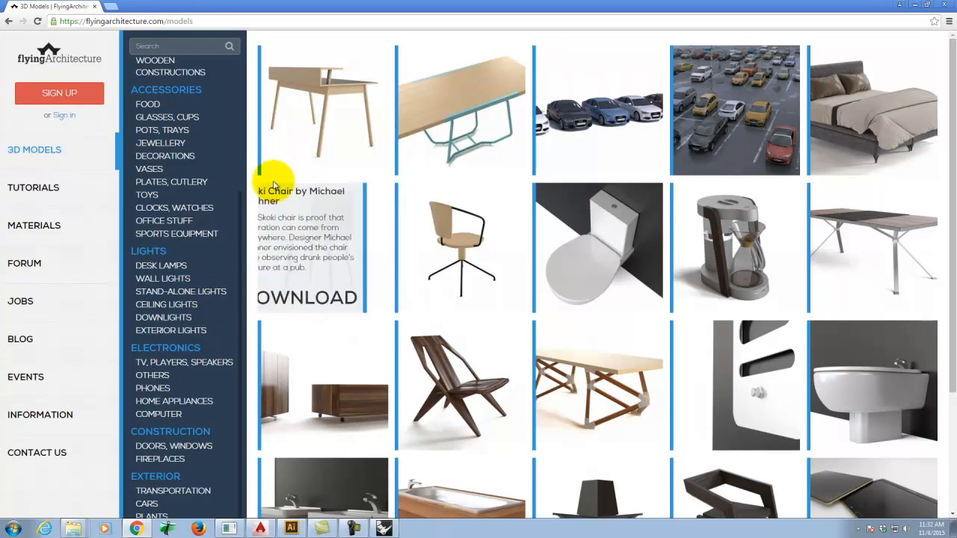
{"action": "scroll", "coordinate": [201, 144], "scroll_direction": "down", "scroll_amount": 1}
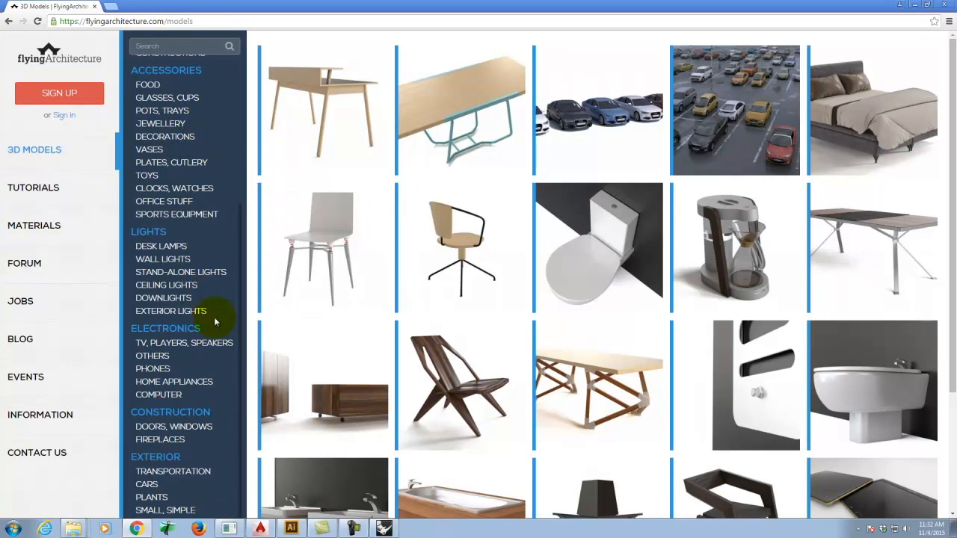
{"action": "scroll", "coordinate": [215, 427], "scroll_direction": "up", "scroll_amount": 3}
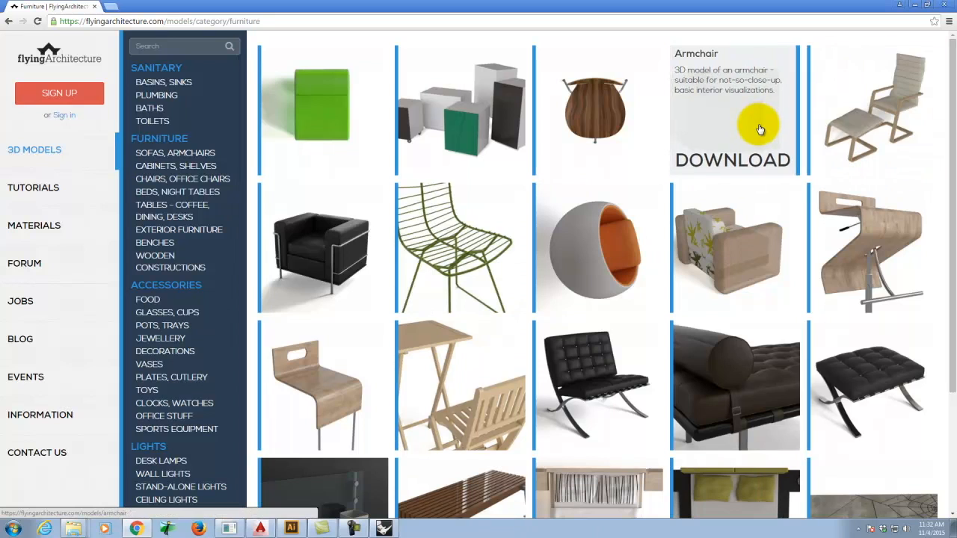
{"action": "scroll", "coordinate": [754, 135], "scroll_direction": "down", "scroll_amount": 1}
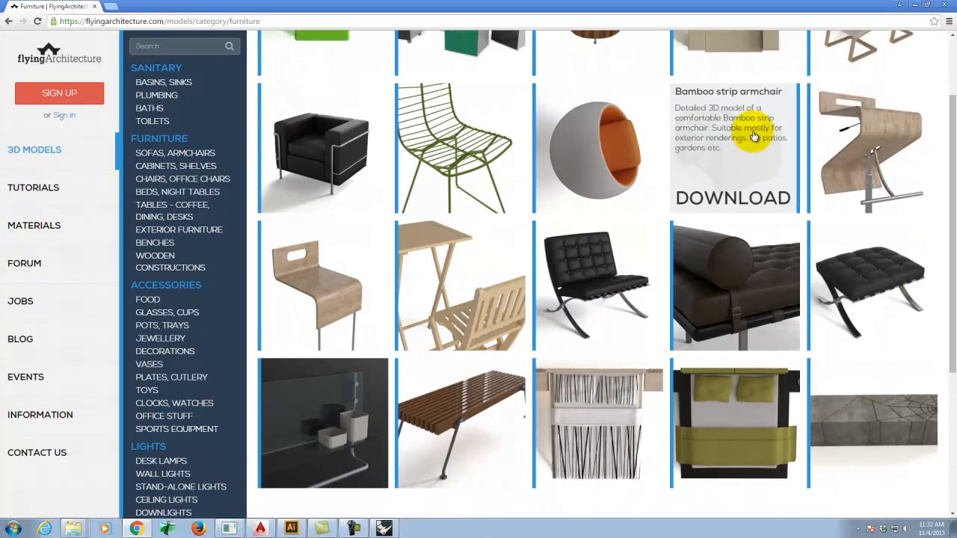
{"action": "left_click", "coordinate": [606, 313]}
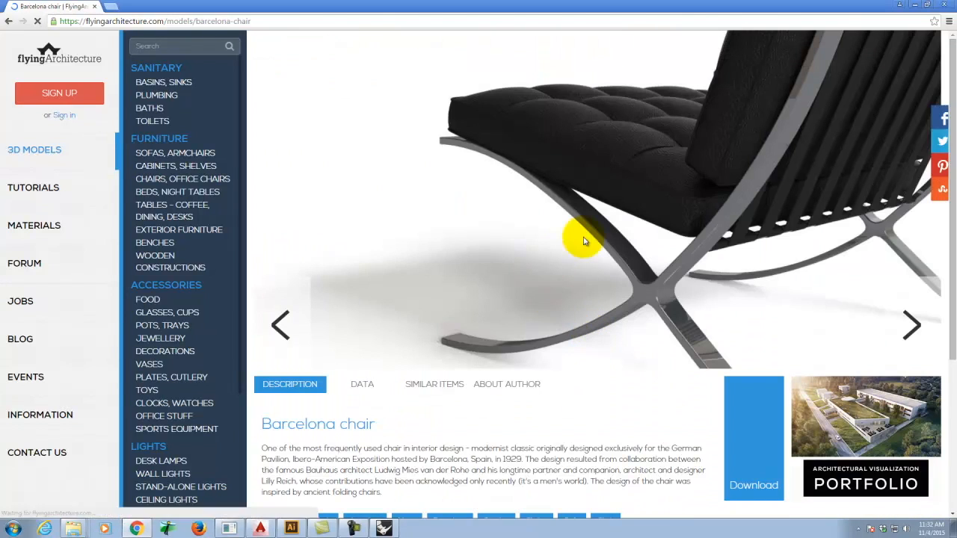
Step: Request the Barcelona chair download and join the free Novice plan to reach the account sign-up form
{"action": "scroll", "coordinate": [639, 231], "scroll_direction": "down", "scroll_amount": 4}
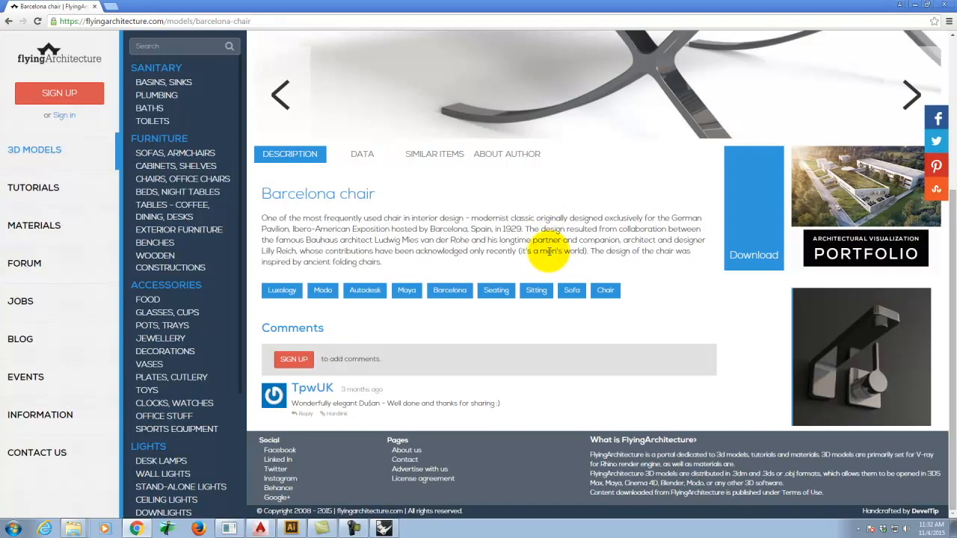
{"action": "left_click", "coordinate": [748, 256]}
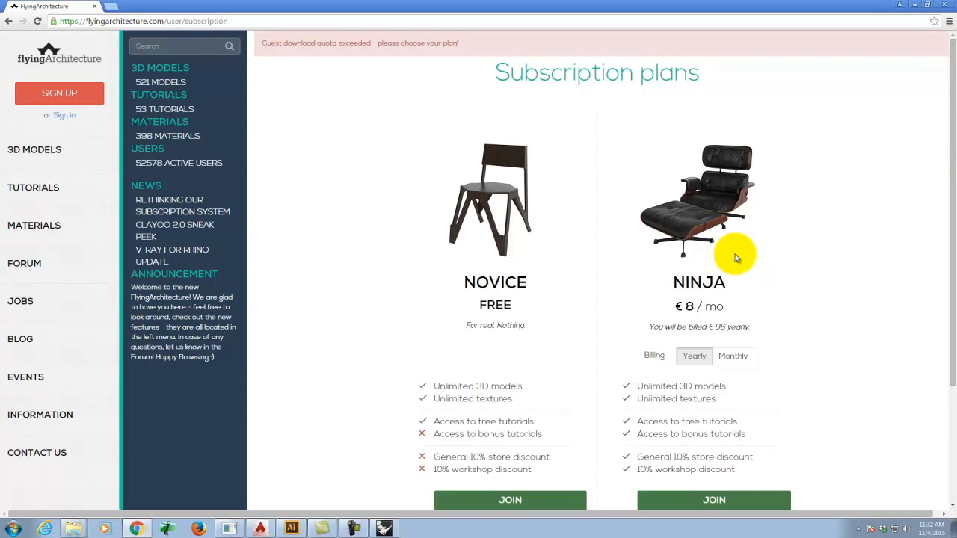
{"action": "scroll", "coordinate": [650, 202], "scroll_direction": "down", "scroll_amount": 2}
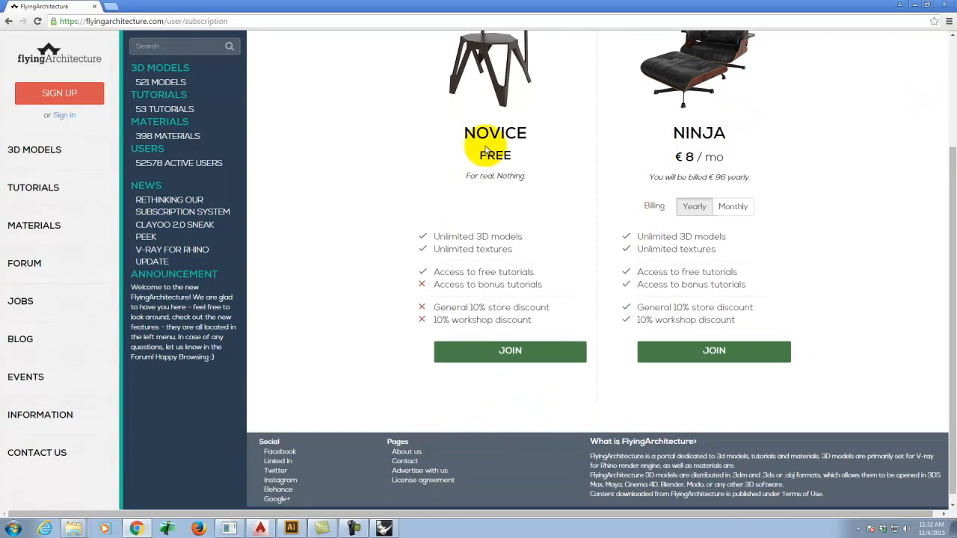
{"action": "left_click", "coordinate": [506, 352]}
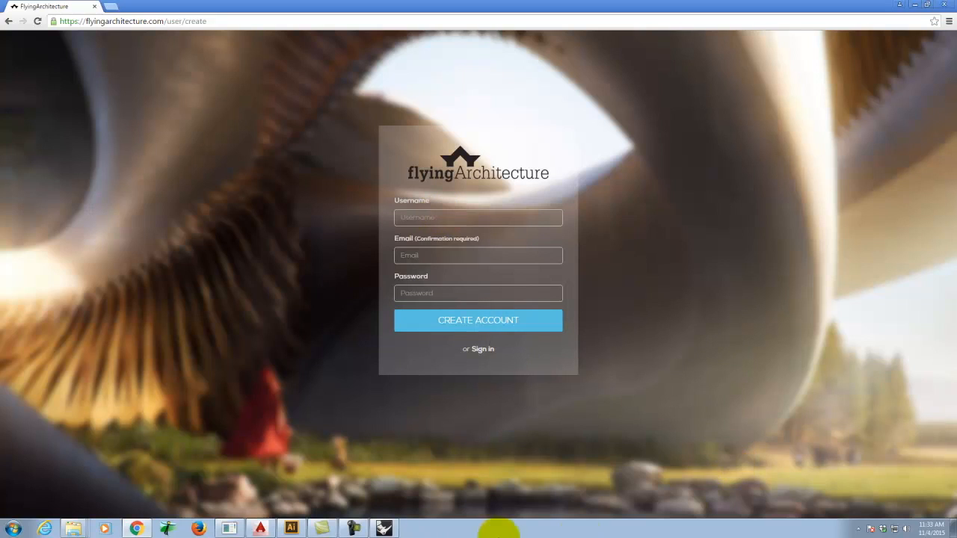
{"action": "left_click", "coordinate": [353, 529]}
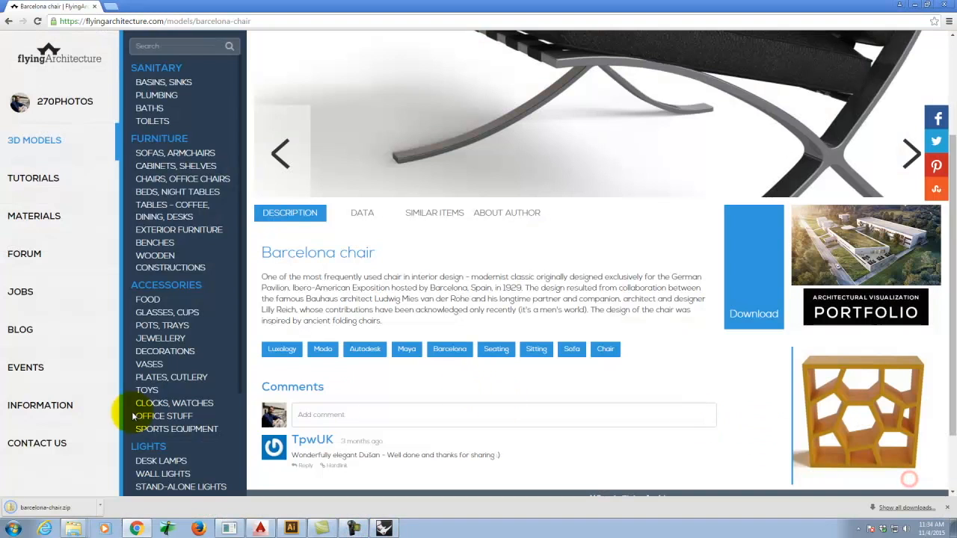
Step: Show the downloaded barcelona-chair.zip in its folder and start extracting all of its files
{"action": "left_click", "coordinate": [98, 508]}
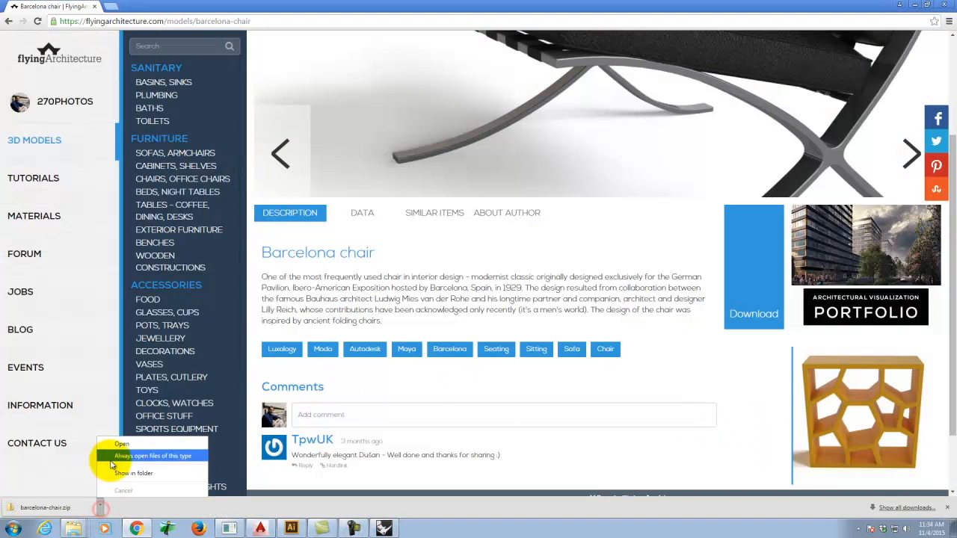
{"action": "left_click", "coordinate": [138, 473]}
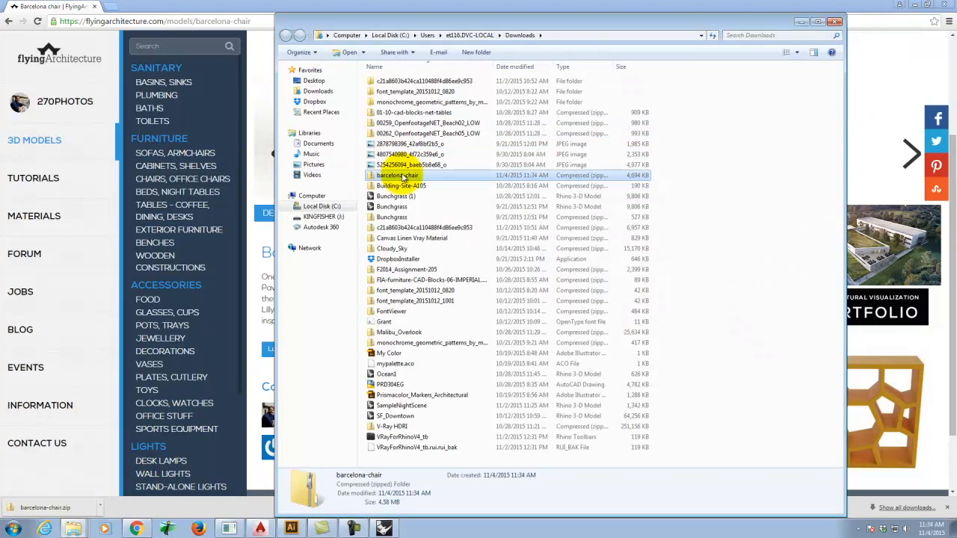
{"action": "right_click", "coordinate": [402, 178]}
{"action": "left_click", "coordinate": [448, 203]}
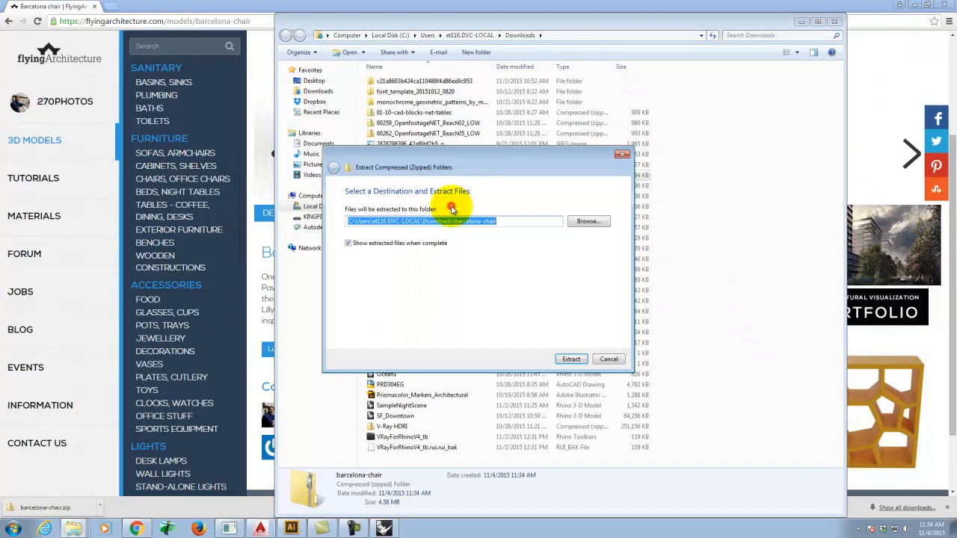
Step: Set the extraction destination to Dropbox\A136\Ex223\F2015 on the KINGFISHER (J:) drive and extract the chair files
{"action": "left_click", "coordinate": [587, 221]}
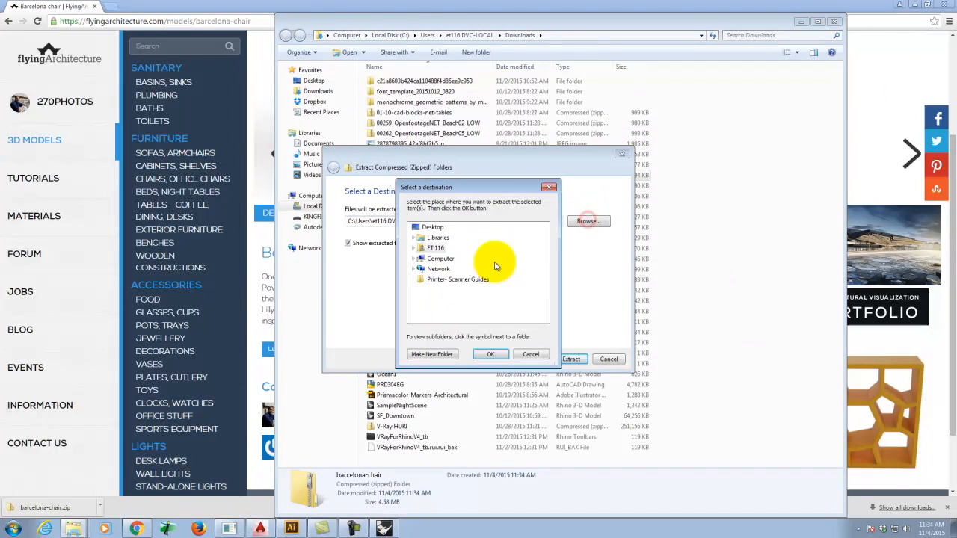
{"action": "left_click", "coordinate": [413, 258]}
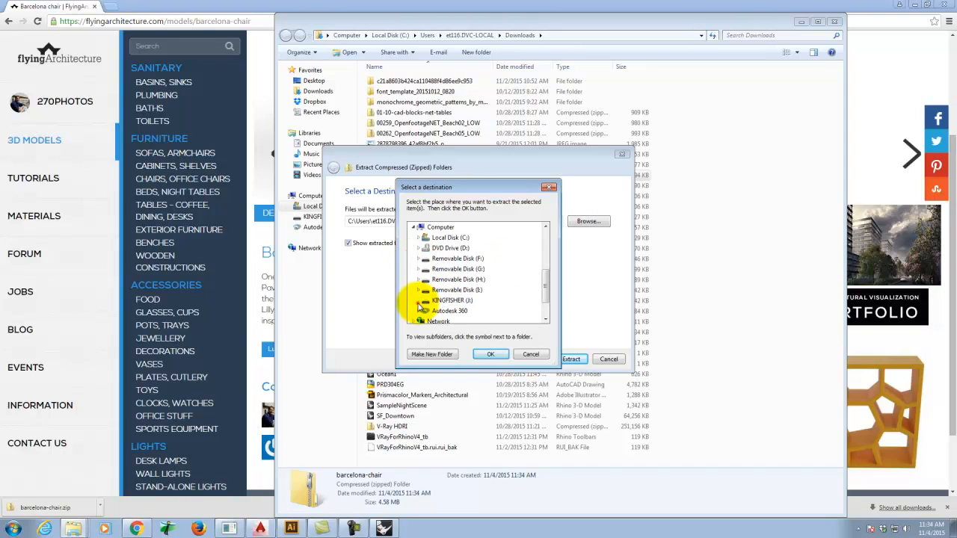
{"action": "left_click", "coordinate": [418, 300]}
{"action": "double_click", "coordinate": [430, 269]}
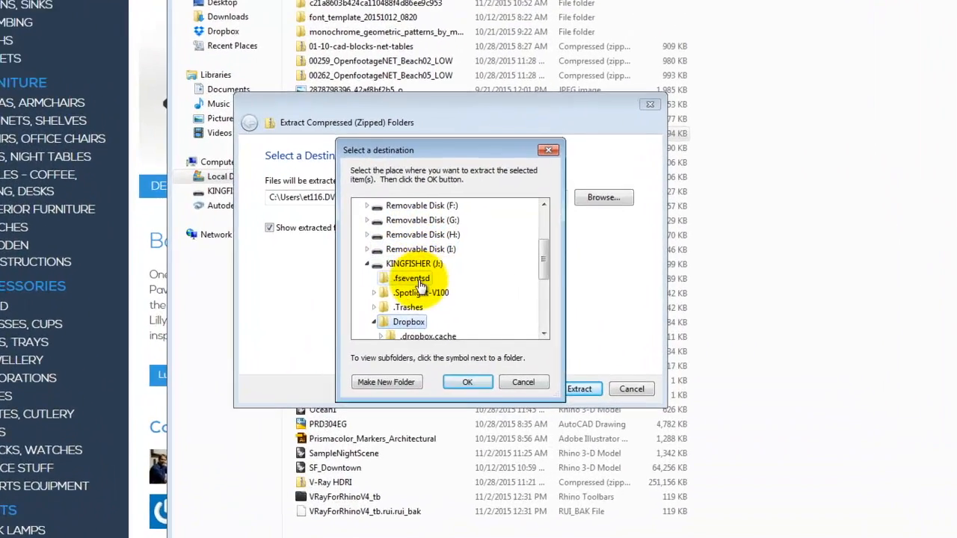
{"action": "scroll", "coordinate": [486, 277], "scroll_direction": "down", "scroll_amount": 4}
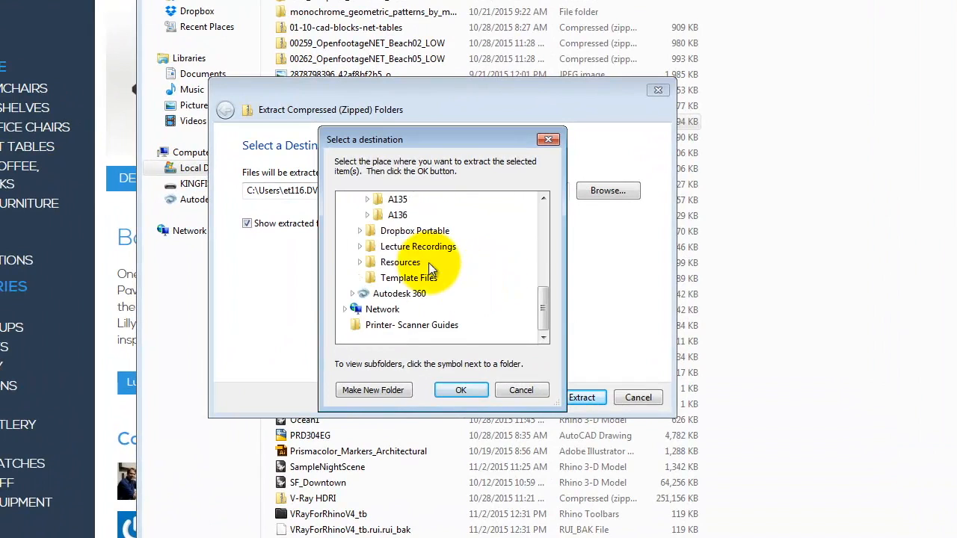
{"action": "double_click", "coordinate": [396, 217]}
{"action": "scroll", "coordinate": [427, 283], "scroll_direction": "down", "scroll_amount": 8}
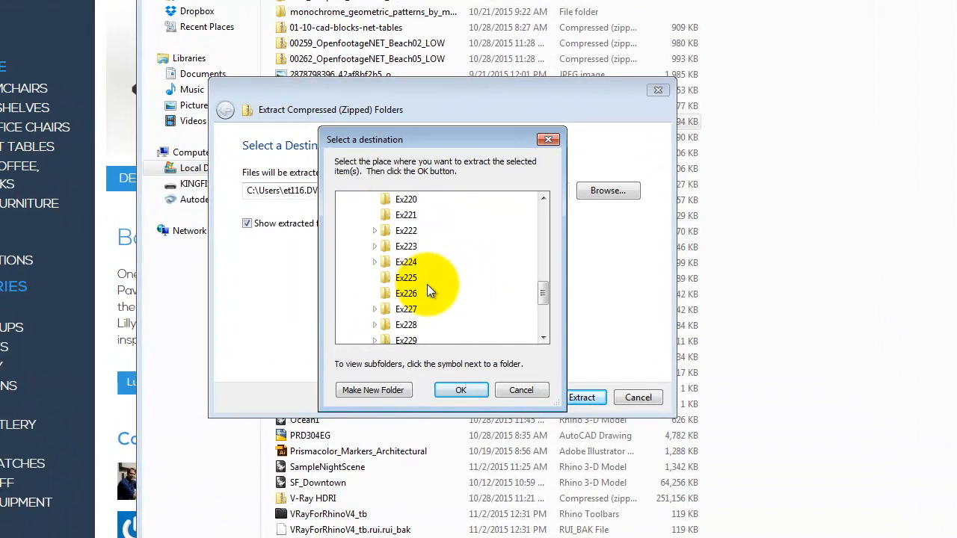
{"action": "scroll", "coordinate": [442, 296], "scroll_direction": "up", "scroll_amount": 2}
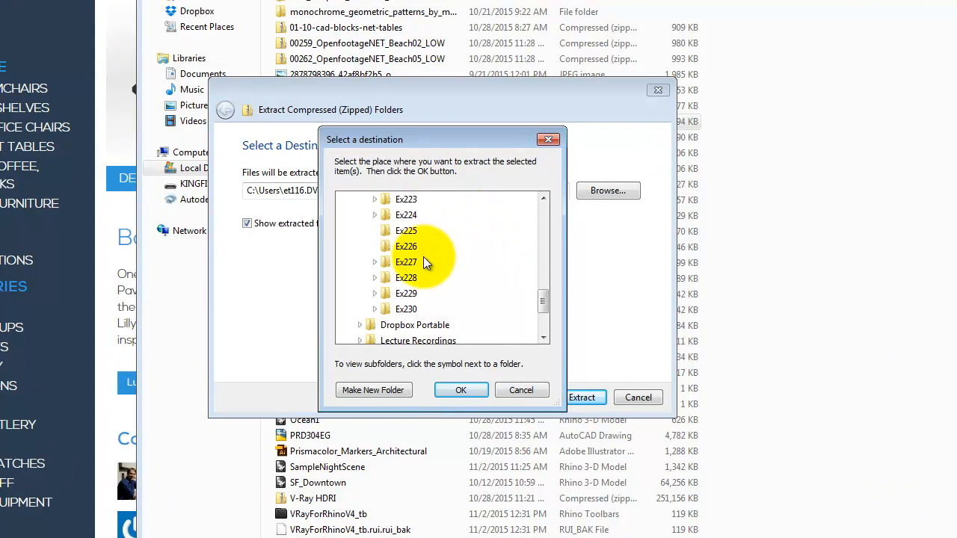
{"action": "double_click", "coordinate": [406, 200]}
{"action": "scroll", "coordinate": [452, 322], "scroll_direction": "down", "scroll_amount": 1}
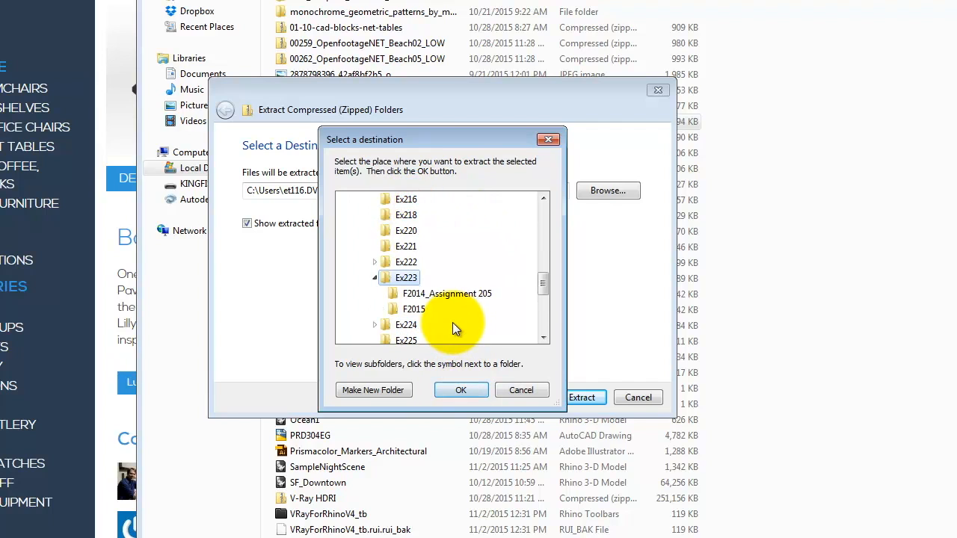
{"action": "scroll", "coordinate": [452, 322], "scroll_direction": "down", "scroll_amount": 1}
{"action": "left_click", "coordinate": [413, 263]}
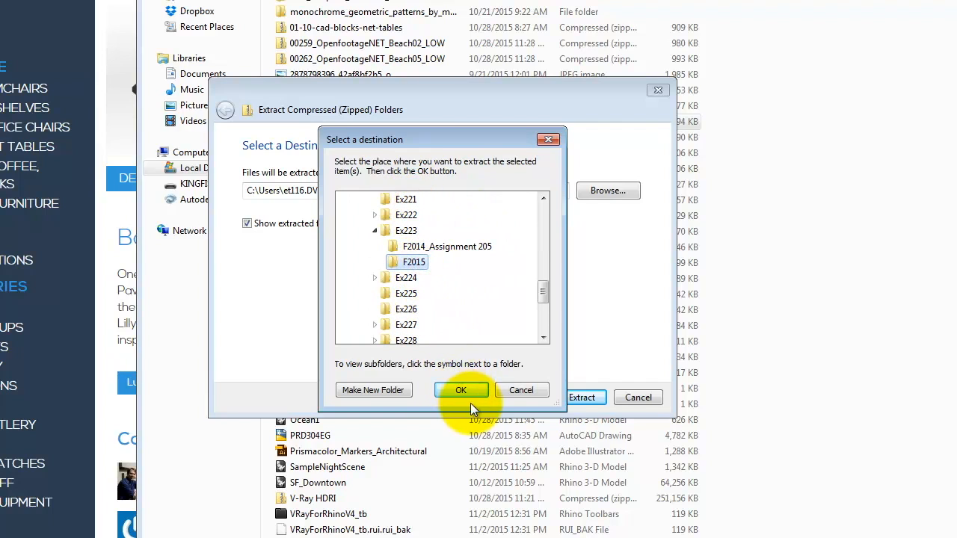
{"action": "left_click", "coordinate": [470, 391]}
{"action": "left_click", "coordinate": [579, 397]}
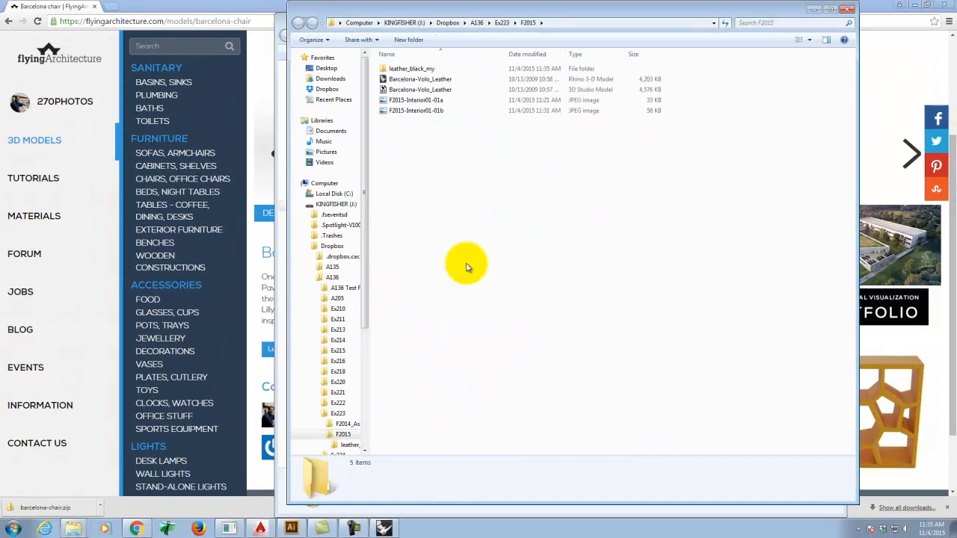
Step: Open the extracted Barcelona-Volo_Leather Rhino model and show its layers
{"action": "left_click", "coordinate": [403, 81]}
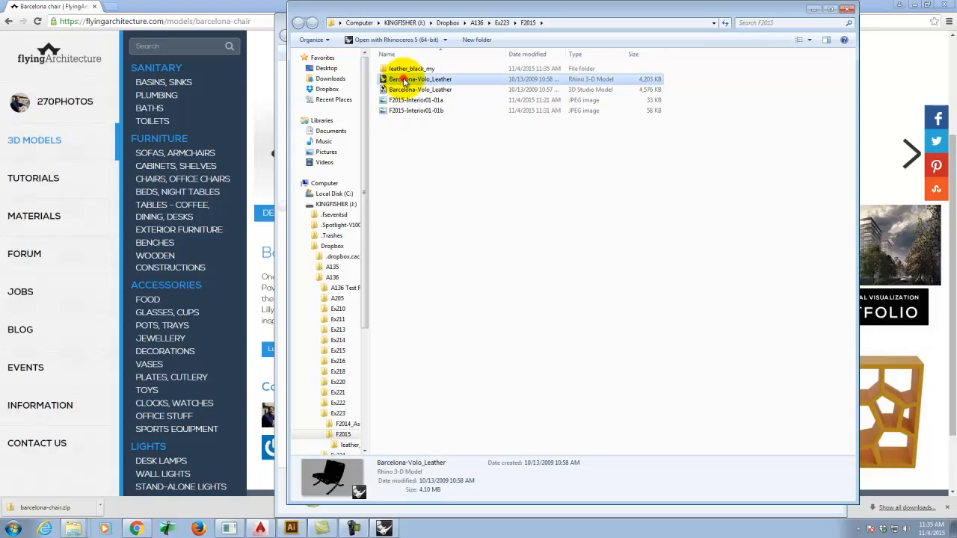
{"action": "left_click", "coordinate": [409, 80]}
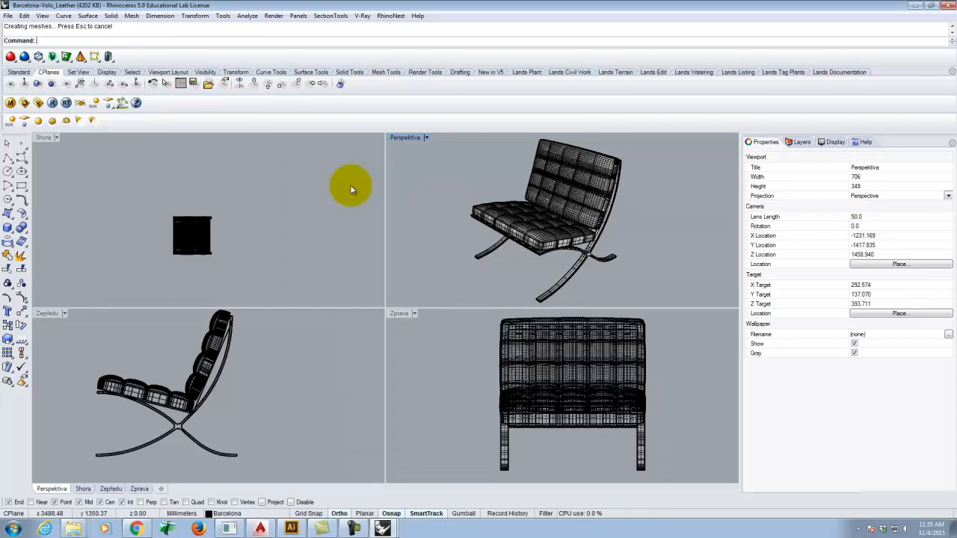
{"action": "left_click", "coordinate": [801, 142]}
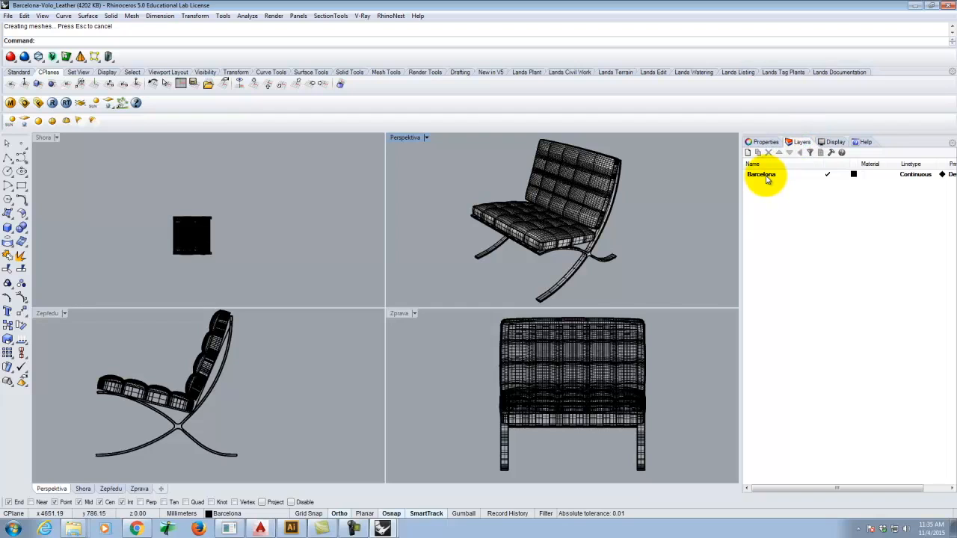
Step: Preview the chair's leather, aluminium_shiny and Default_VRay_Material materials in the V-Ray material editor
{"action": "left_click", "coordinate": [11, 104]}
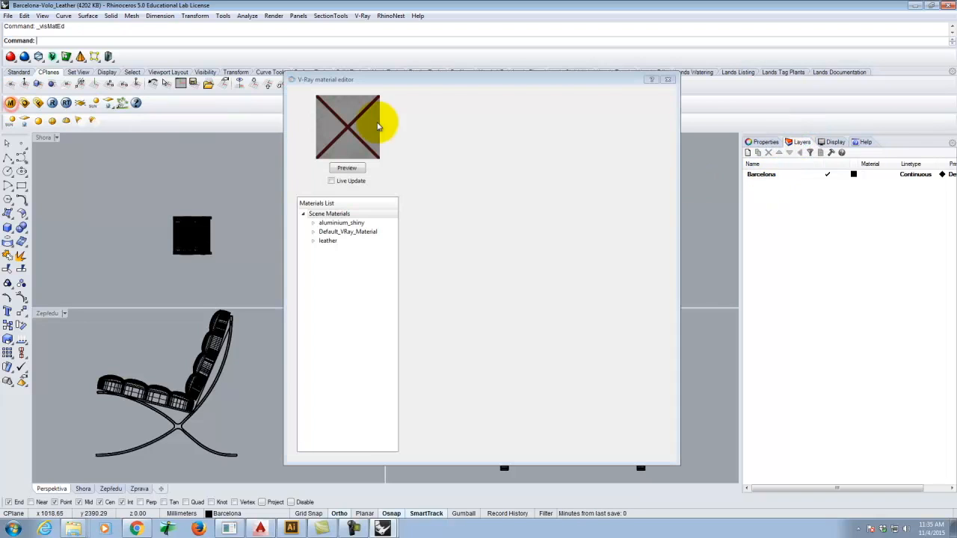
{"action": "left_click", "coordinate": [331, 243]}
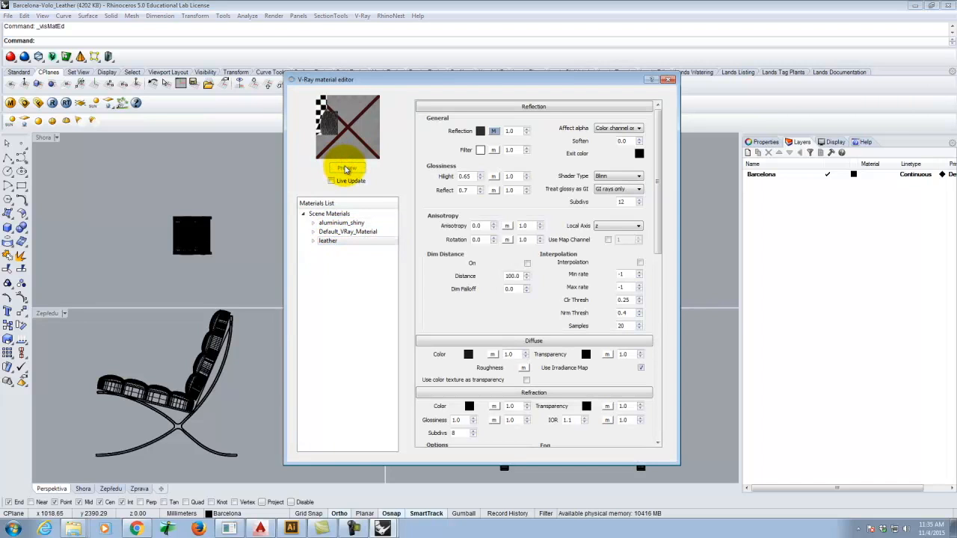
{"action": "left_click", "coordinate": [343, 223]}
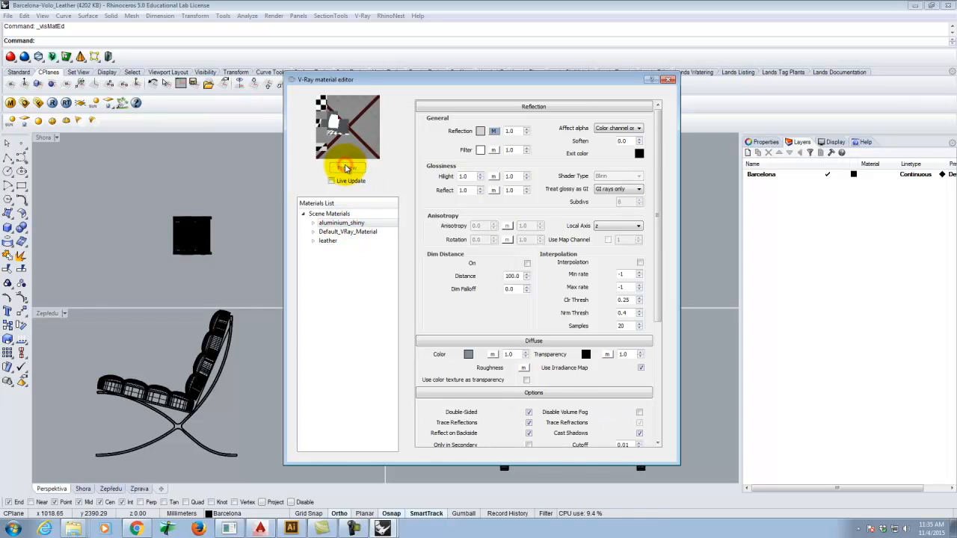
{"action": "left_click", "coordinate": [344, 232]}
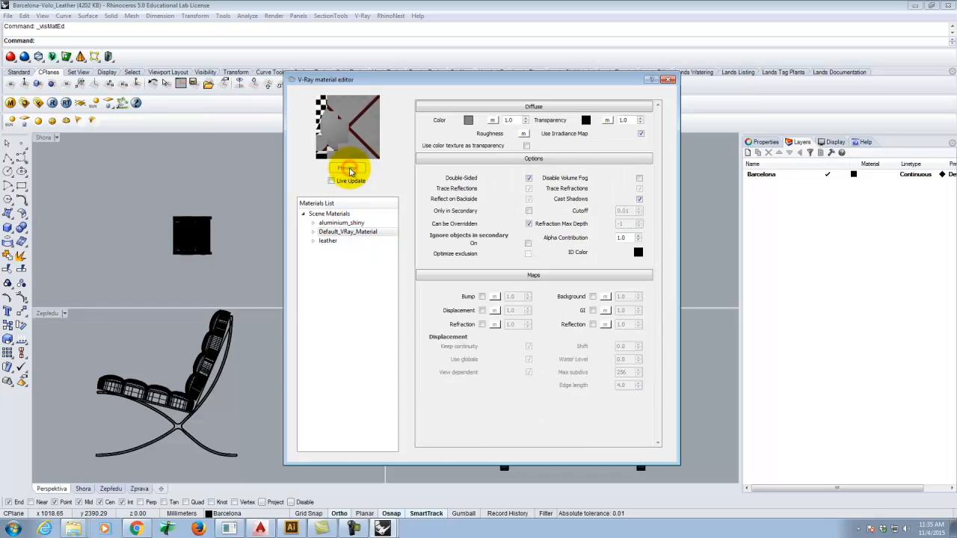
Step: Try to remove Default_VRay_Material from the chair's scene materials, and close the V-Ray material editor
{"action": "left_click", "coordinate": [354, 233]}
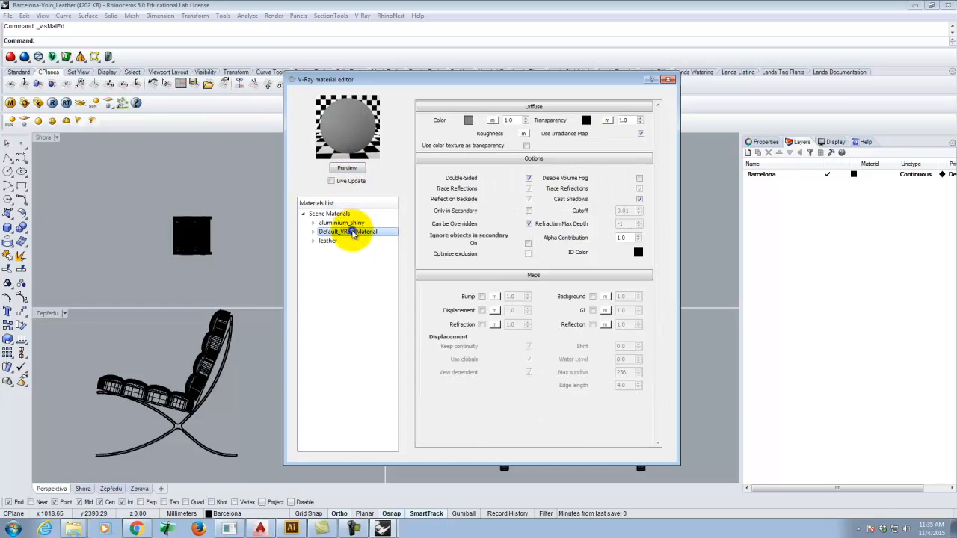
{"action": "right_click", "coordinate": [353, 234]}
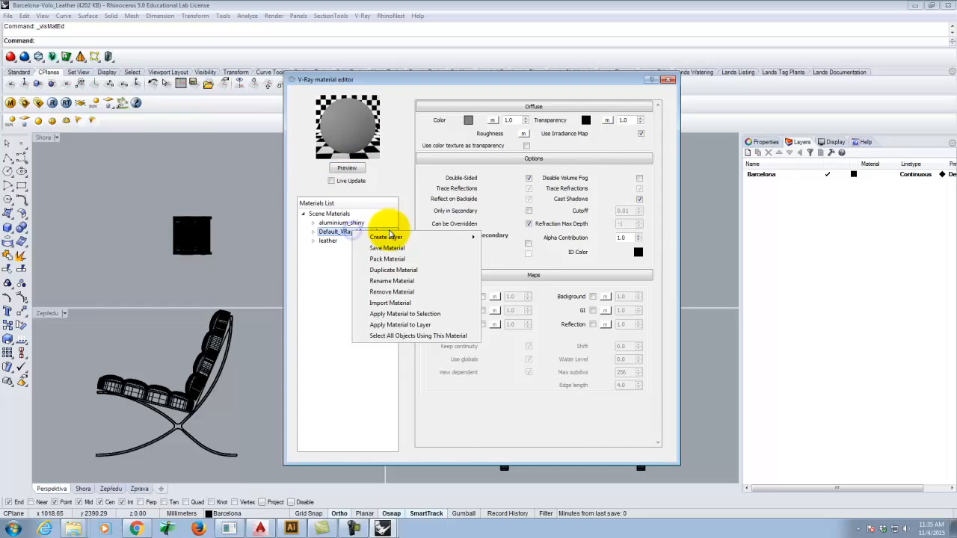
{"action": "left_click", "coordinate": [406, 292]}
{"action": "left_click", "coordinate": [516, 283]}
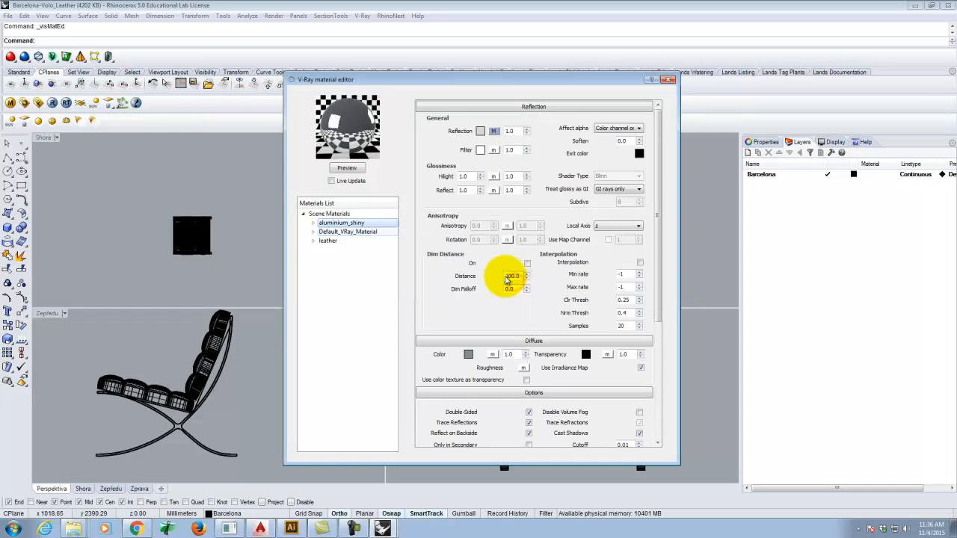
{"action": "left_click", "coordinate": [668, 80]}
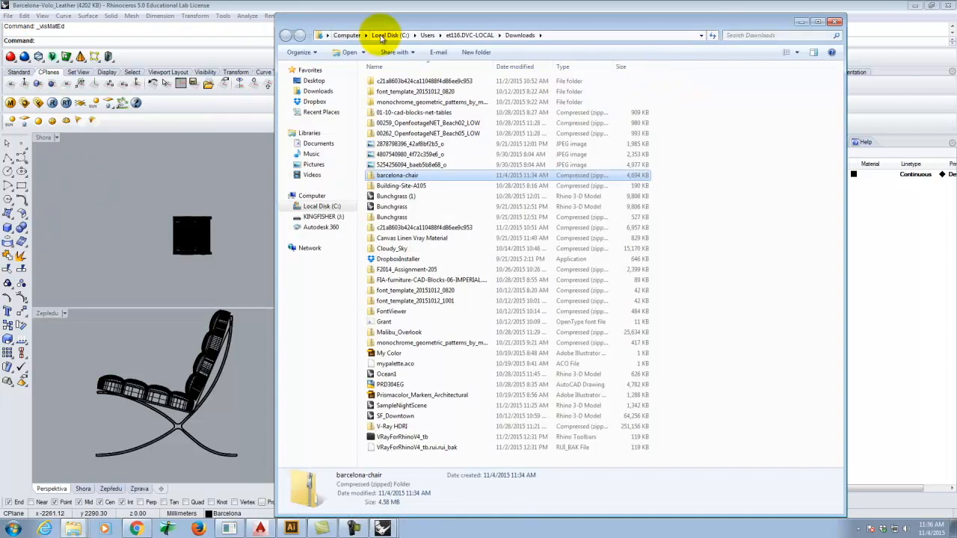
Step: Close the Downloads folder window and save the Barcelona chair model as a Rhino 5.0 file
{"action": "left_click", "coordinate": [837, 23]}
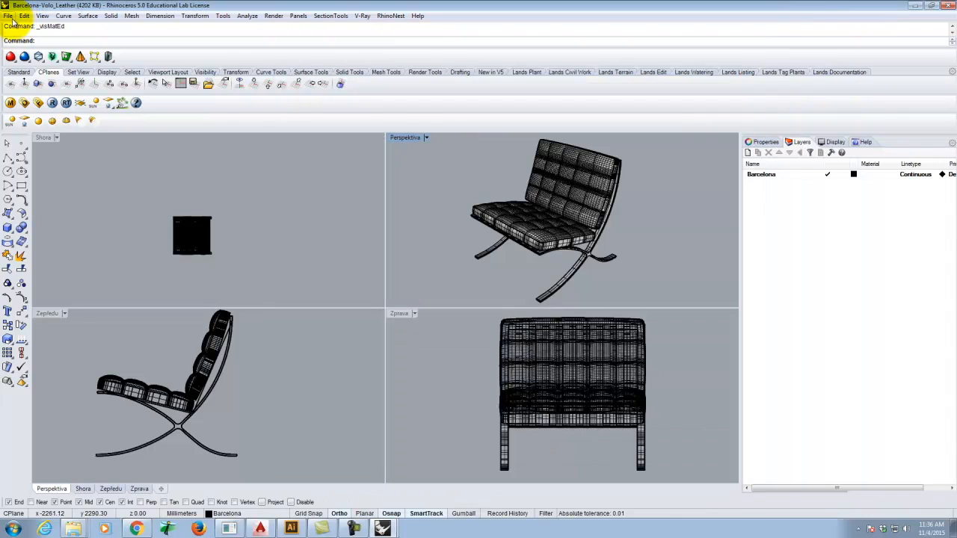
{"action": "left_click", "coordinate": [10, 17]}
{"action": "left_click", "coordinate": [27, 65]}
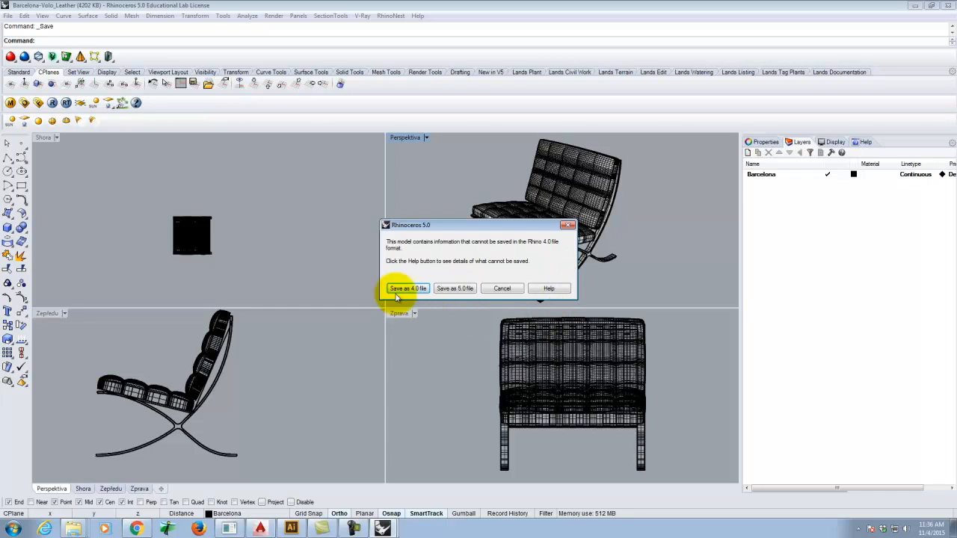
{"action": "left_click", "coordinate": [454, 288]}
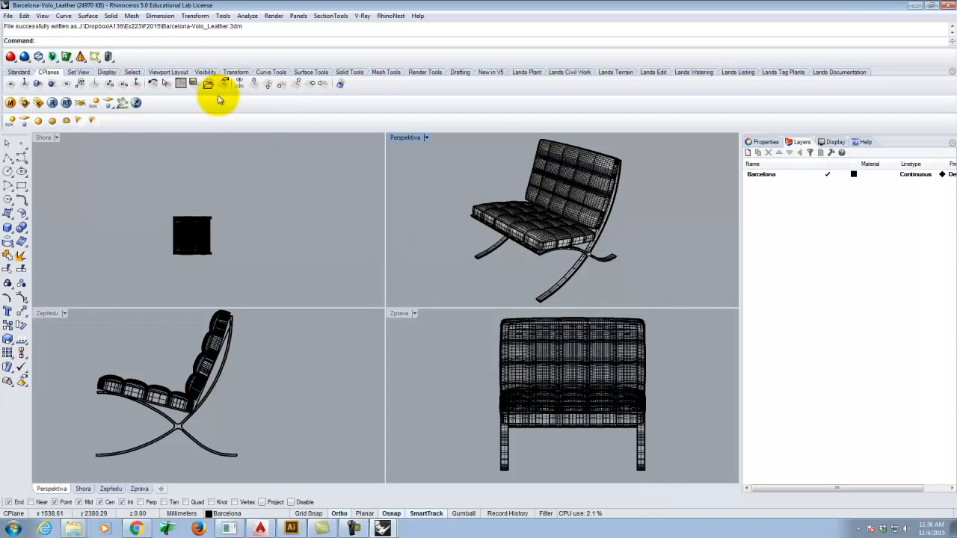
Step: Switch to the A205_Day_Interior model and start inserting a block instance
{"action": "left_click", "coordinate": [389, 531]}
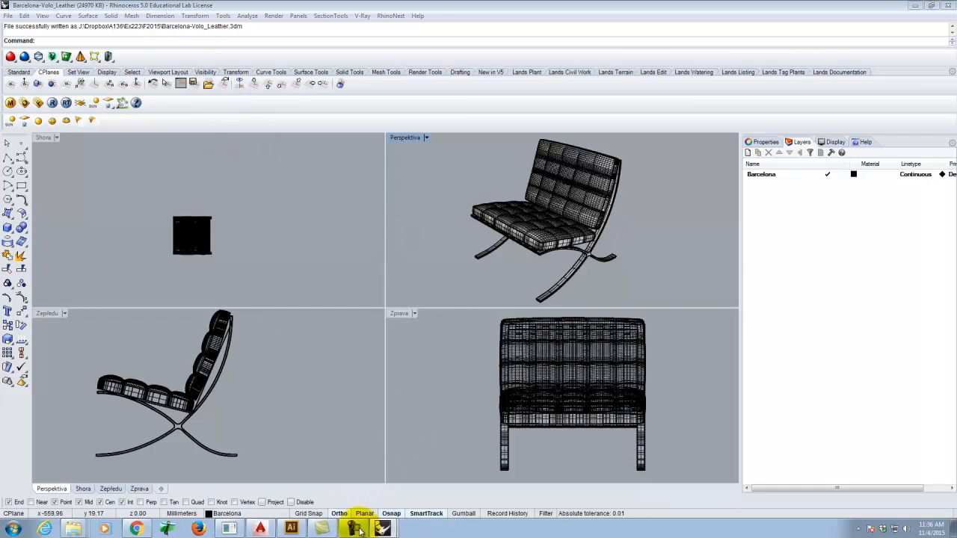
{"action": "left_click", "coordinate": [314, 487]}
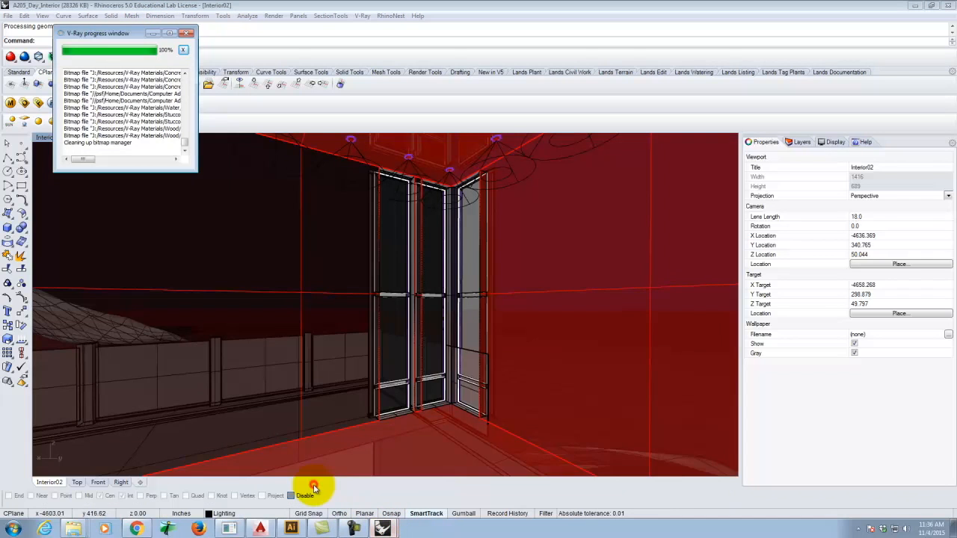
{"action": "left_click", "coordinate": [15, 16]}
{"action": "mouse_move", "coordinate": [25, 16]}
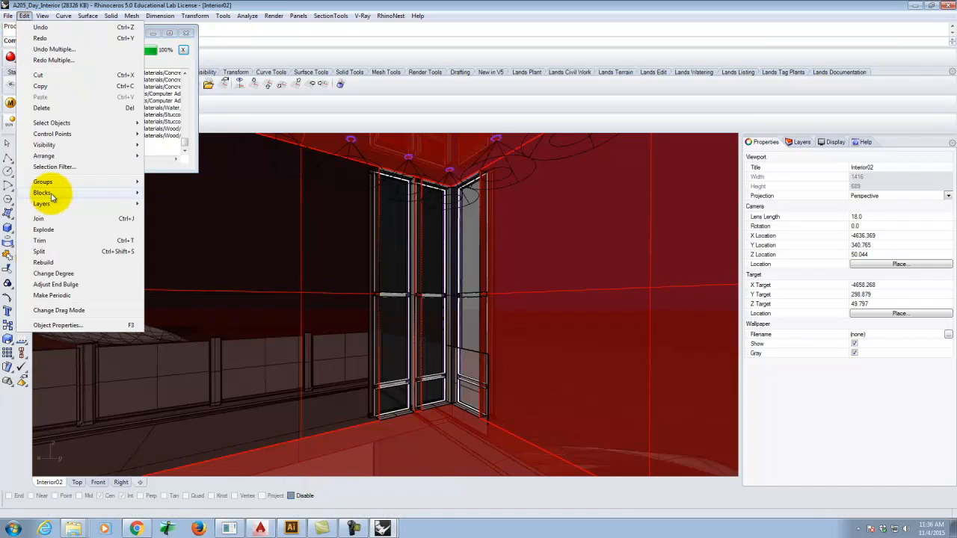
{"action": "mouse_move", "coordinate": [53, 194]}
{"action": "left_click", "coordinate": [179, 205]}
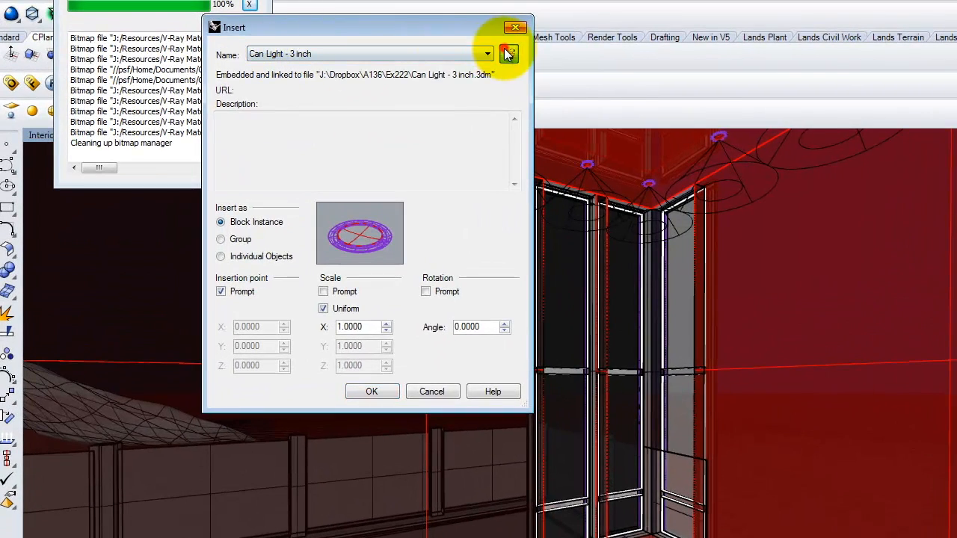
Step: Choose Barcelona-Volo_Leather from the Ex223/F2015 folder as an embedded and linked block with a prompted insertion point
{"action": "left_click", "coordinate": [507, 53]}
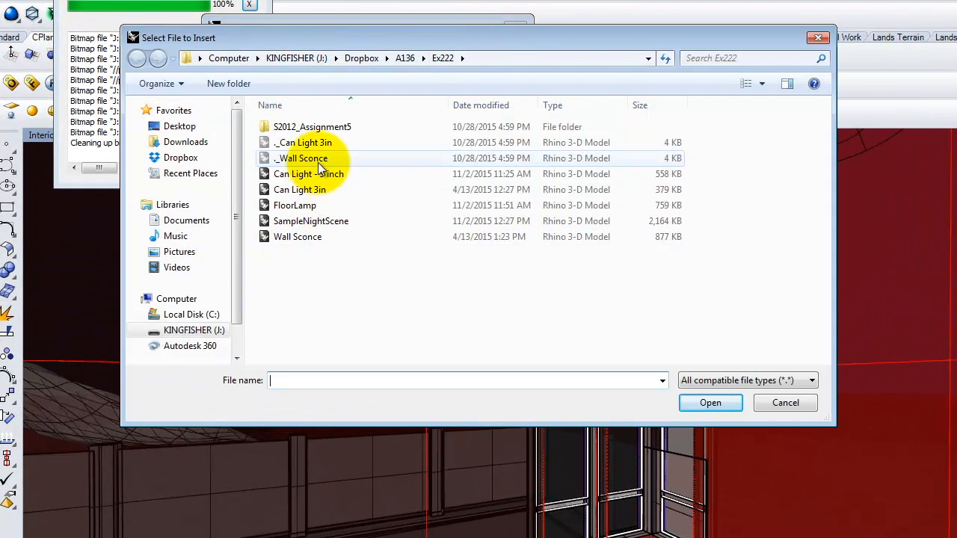
{"action": "left_click", "coordinate": [410, 60]}
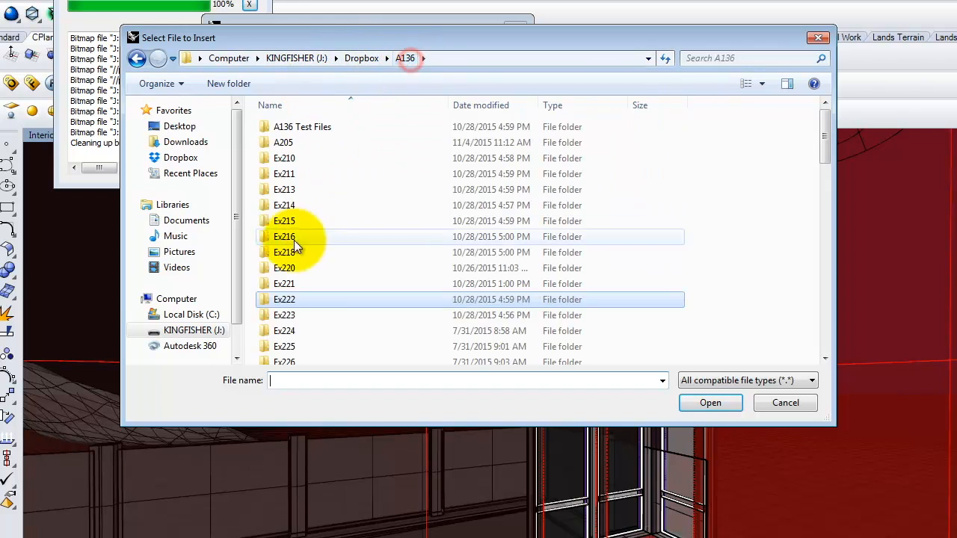
{"action": "double_click", "coordinate": [290, 317]}
{"action": "double_click", "coordinate": [286, 144]}
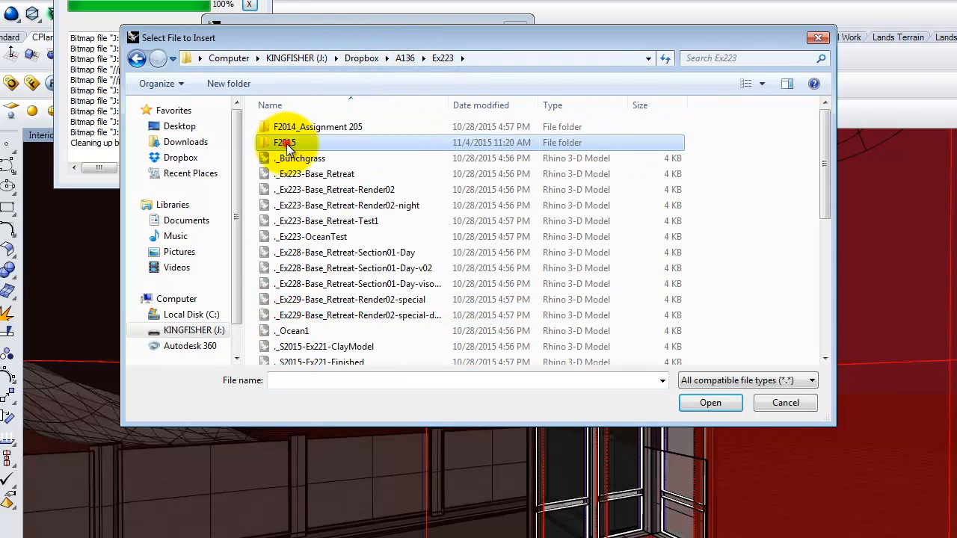
{"action": "left_click", "coordinate": [312, 142]}
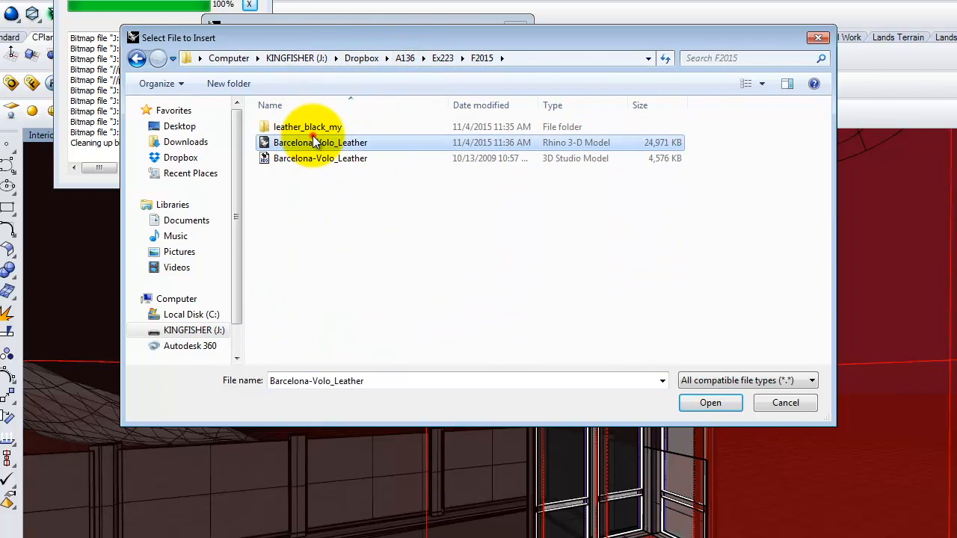
{"action": "left_click", "coordinate": [712, 403]}
{"action": "left_click", "coordinate": [372, 391]}
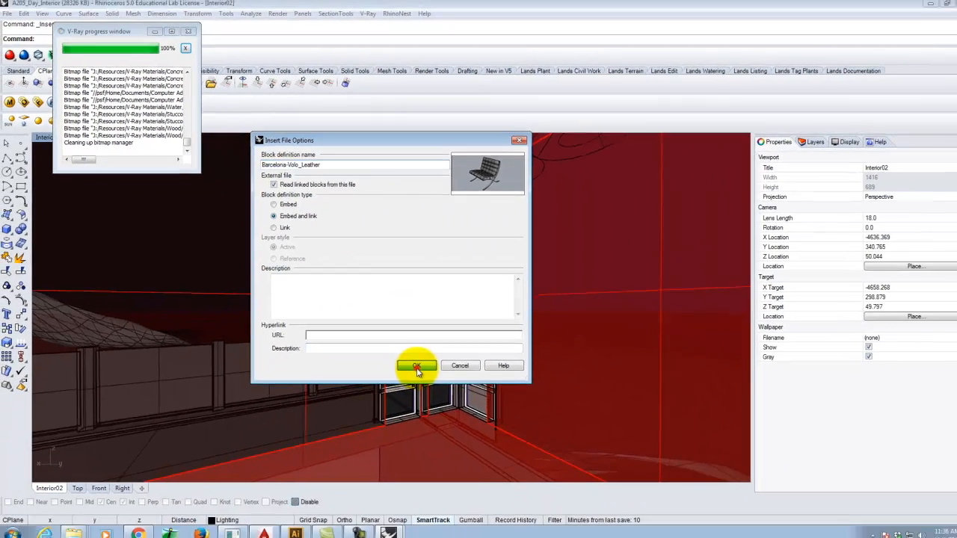
{"action": "left_click", "coordinate": [590, 471]}
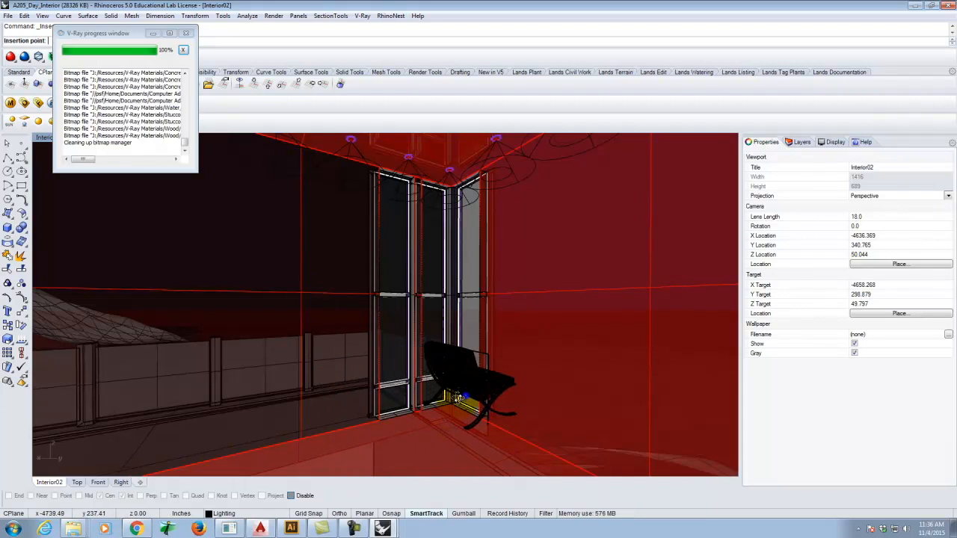
Step: Turn on object snapping with End enabled and place the chair block on the floor by the corner windows
{"action": "right_click_drag", "start_coordinate": [459, 397], "coordinate": [427, 397]}
{"action": "scroll", "coordinate": [527, 411], "scroll_direction": "up", "scroll_amount": 4}
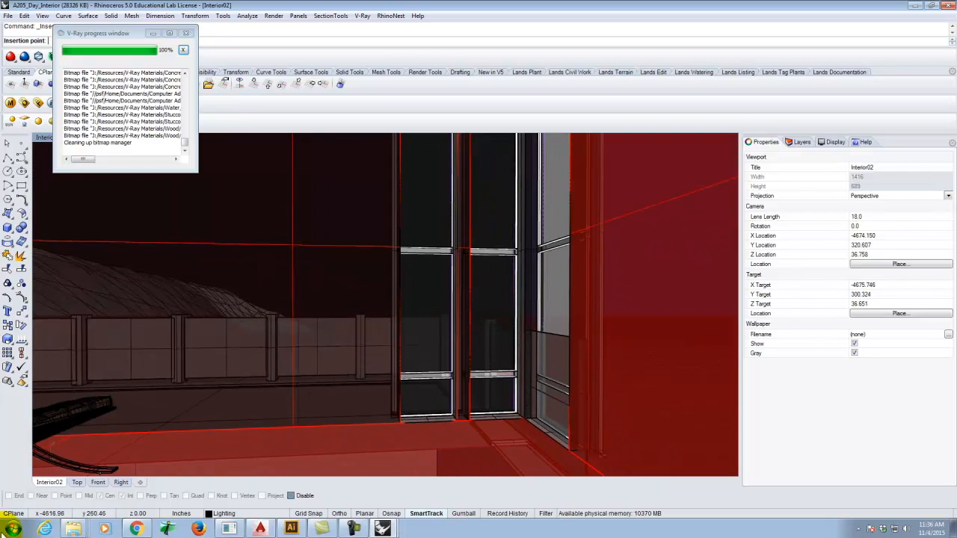
{"action": "left_click", "coordinate": [293, 496]}
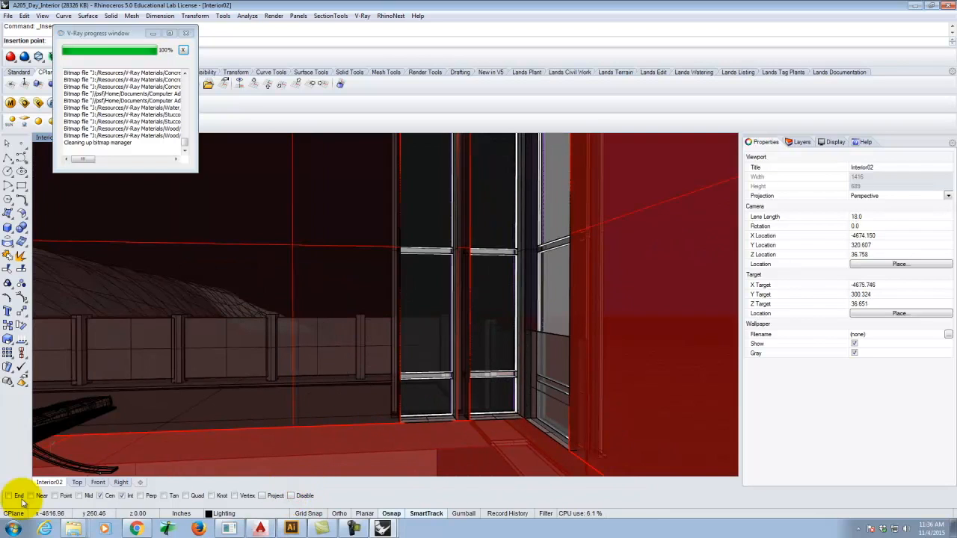
{"action": "left_click", "coordinate": [10, 498]}
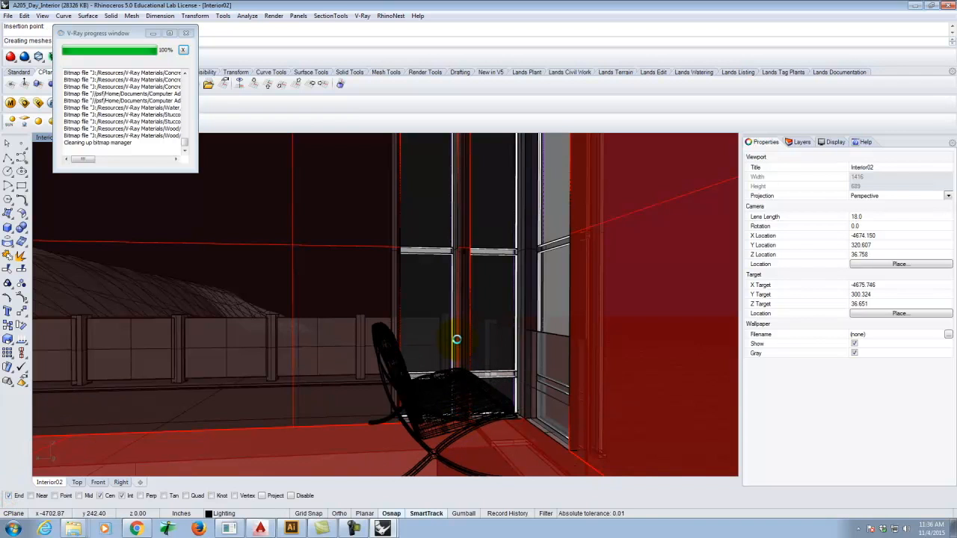
{"action": "left_click", "coordinate": [554, 318]}
Step: Move the chair away from the windows onto the open floor of the room
{"action": "right_click_drag", "start_coordinate": [502, 295], "coordinate": [417, 390]}
{"action": "key", "text": "Return"}
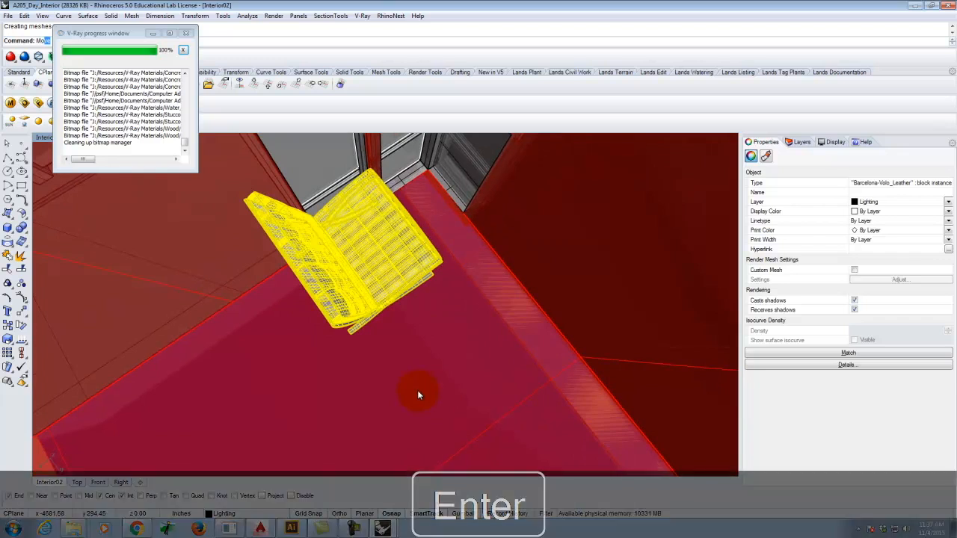
{"action": "left_click", "coordinate": [413, 360]}
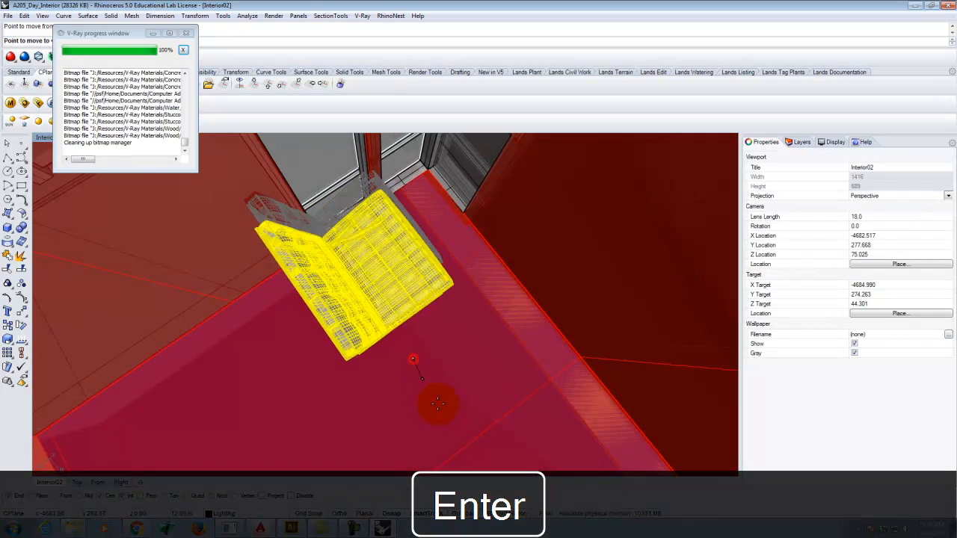
{"action": "left_click", "coordinate": [374, 435]}
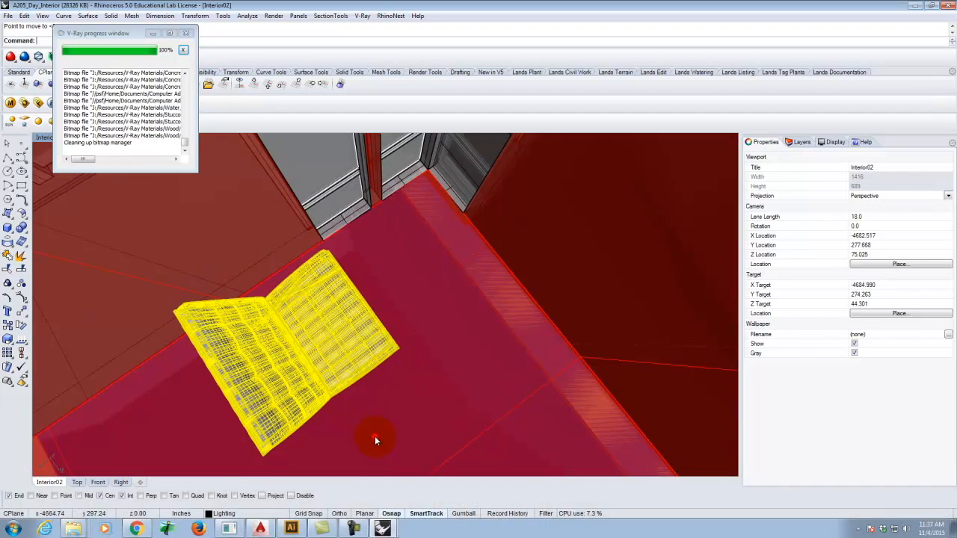
Step: Rotate the chair about the end of one front leg, using the other front leg's end as first reference
{"action": "right_click_drag", "start_coordinate": [456, 427], "coordinate": [406, 281]}
{"action": "scroll", "coordinate": [404, 281], "scroll_direction": "down", "scroll_amount": 6}
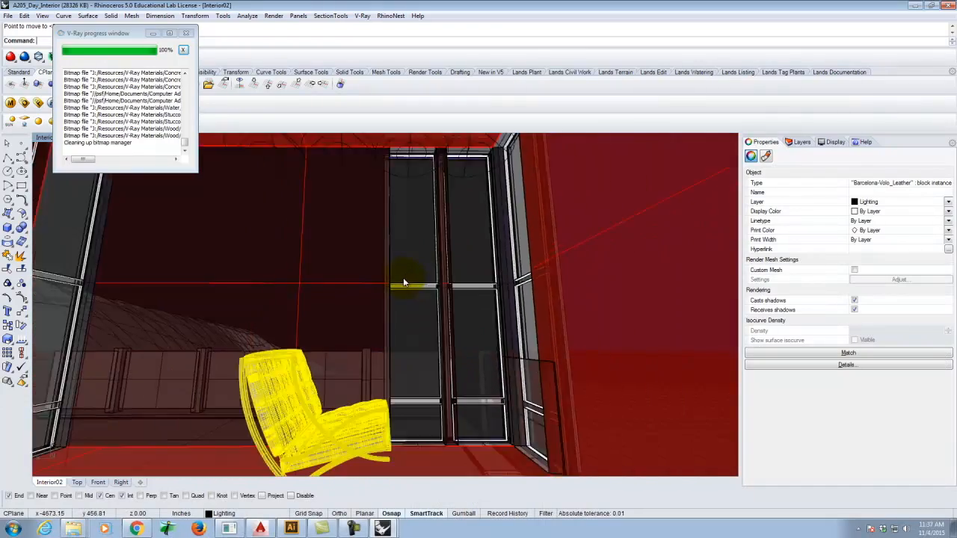
{"action": "right_click_drag", "start_coordinate": [379, 398], "coordinate": [385, 406]}
{"action": "key", "text": "Return"}
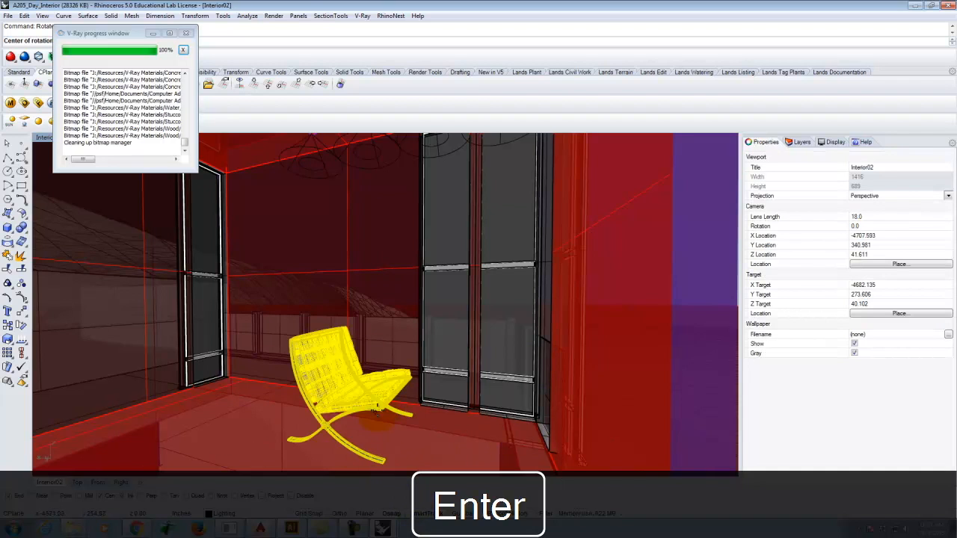
{"action": "left_click", "coordinate": [412, 414]}
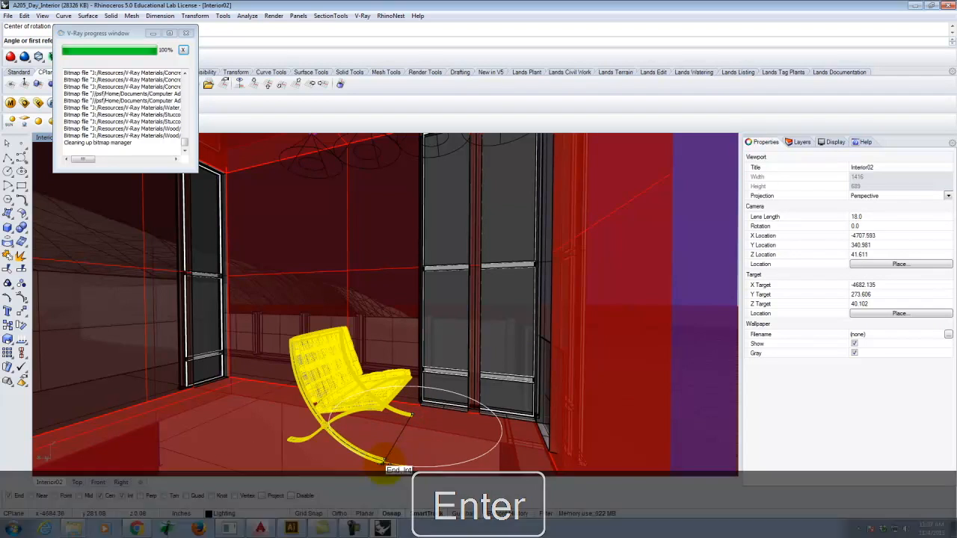
{"action": "left_click", "coordinate": [384, 462]}
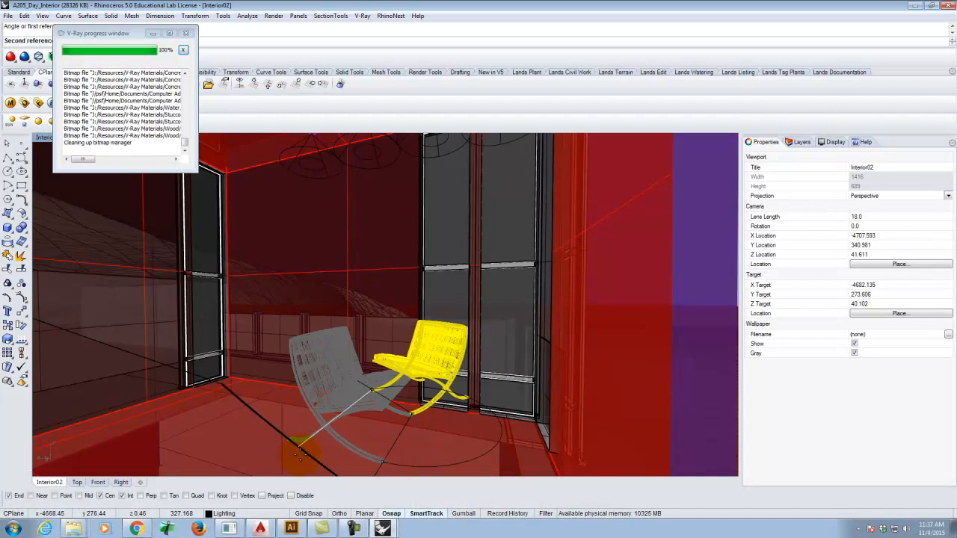
{"action": "left_click", "coordinate": [303, 462]}
Step: Move the chair about 25 inches across the floor toward the window corner and deselect it
{"action": "right_click_drag", "start_coordinate": [430, 382], "coordinate": [380, 375]}
{"action": "key", "text": "Return"}
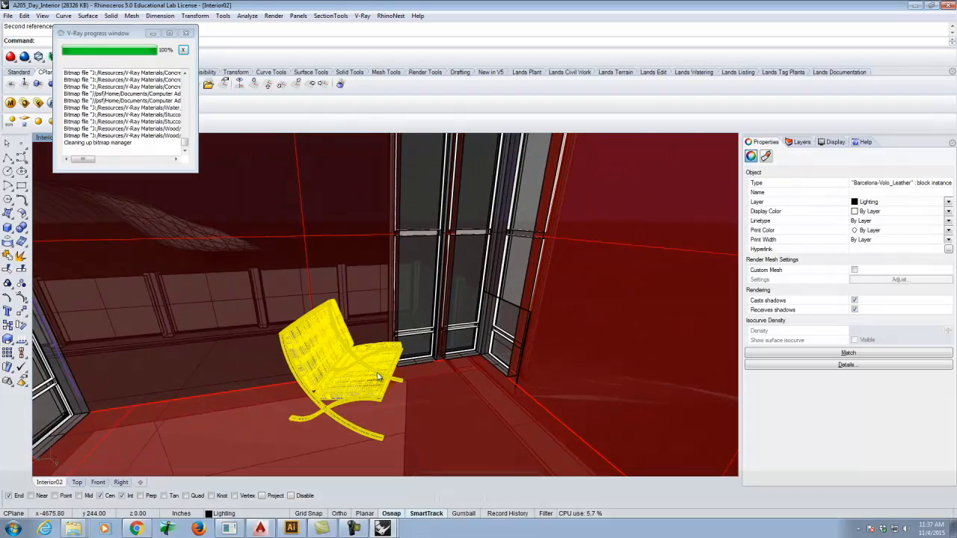
{"action": "left_click", "coordinate": [379, 374]}
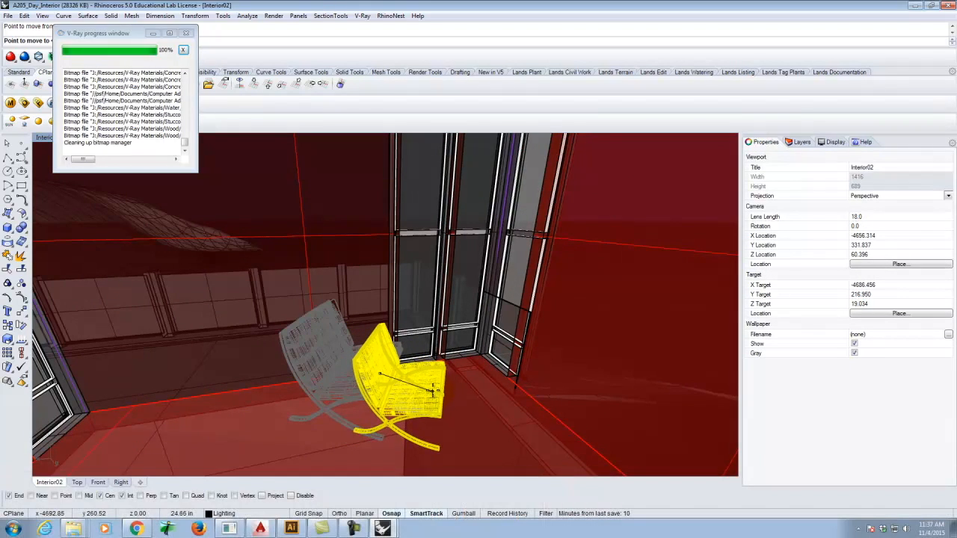
{"action": "left_click", "coordinate": [435, 394]}
{"action": "key", "text": "Escape"}
{"action": "key", "text": "Escape"}
Step: Restore the four-viewport layout and move the chair clear of the window wall in the Top view
{"action": "double_click", "coordinate": [42, 137]}
{"action": "scroll", "coordinate": [175, 252], "scroll_direction": "up", "scroll_amount": 5}
{"action": "scroll", "coordinate": [274, 248], "scroll_direction": "down", "scroll_amount": 7}
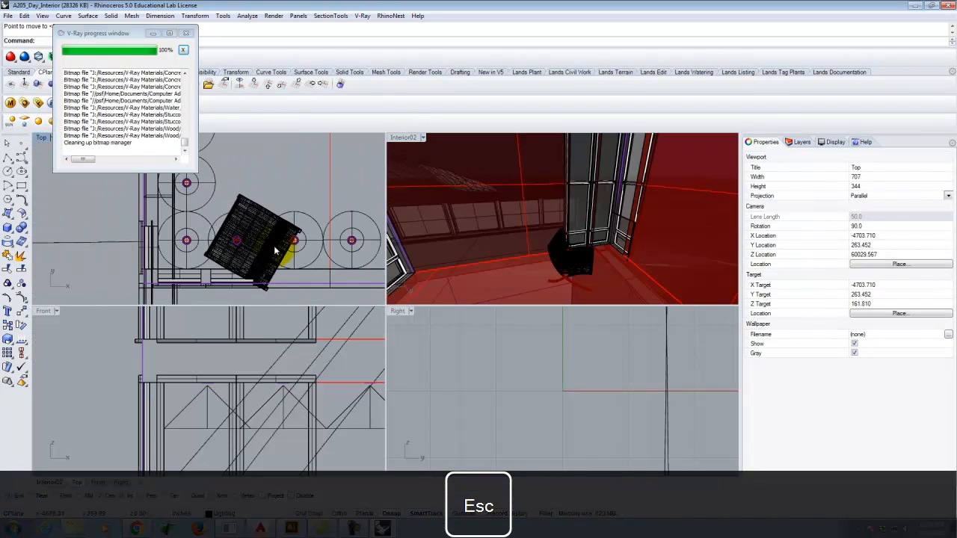
{"action": "left_click", "coordinate": [262, 218]}
{"action": "key", "text": "Return"}
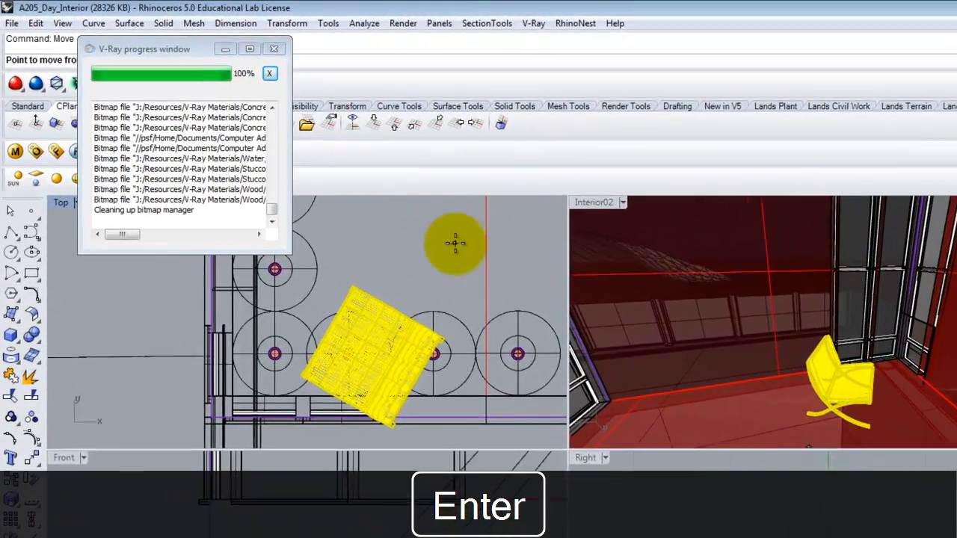
{"action": "left_click", "coordinate": [282, 186]}
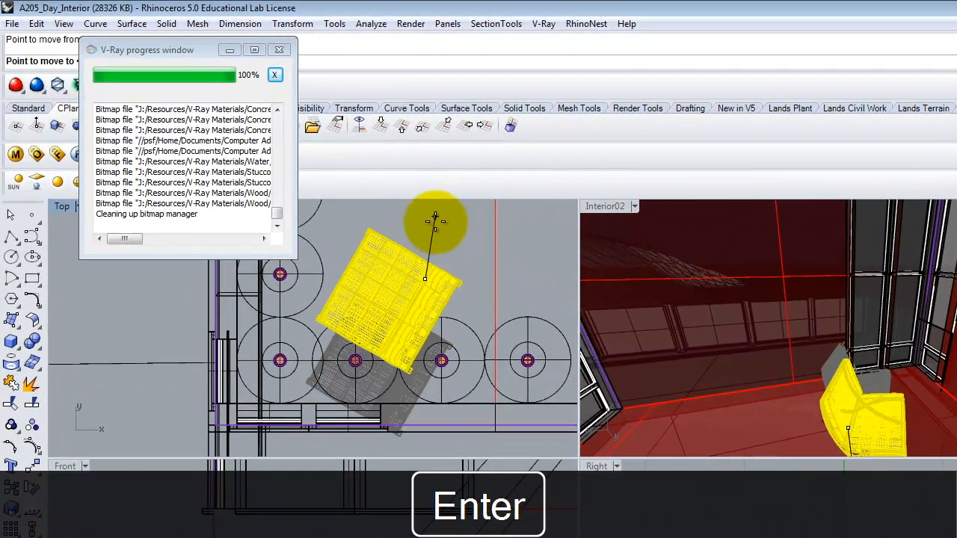
{"action": "left_click", "coordinate": [442, 239]}
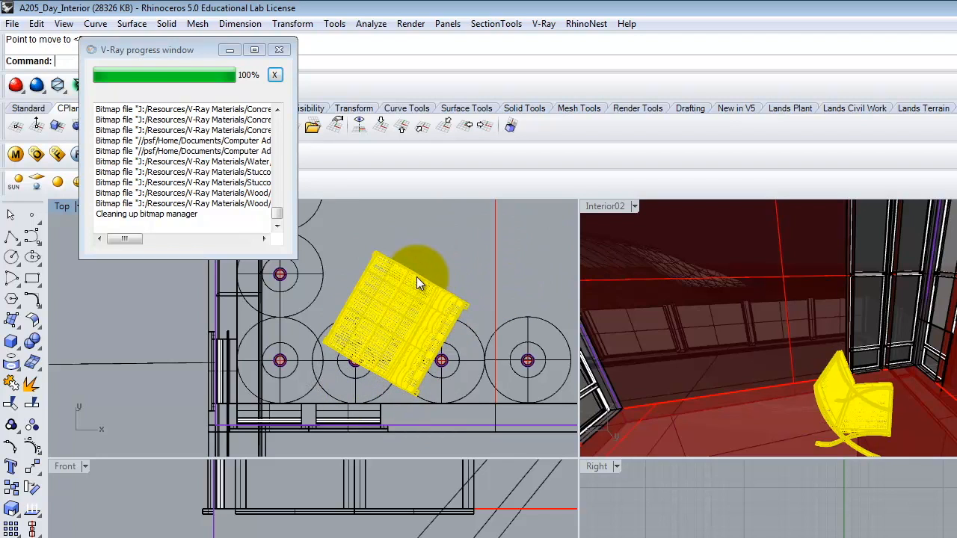
Step: Rotate the chair about its middle in the Top view so its back faces the window corner
{"action": "right_click", "coordinate": [393, 267]}
{"action": "key", "text": "Escape"}
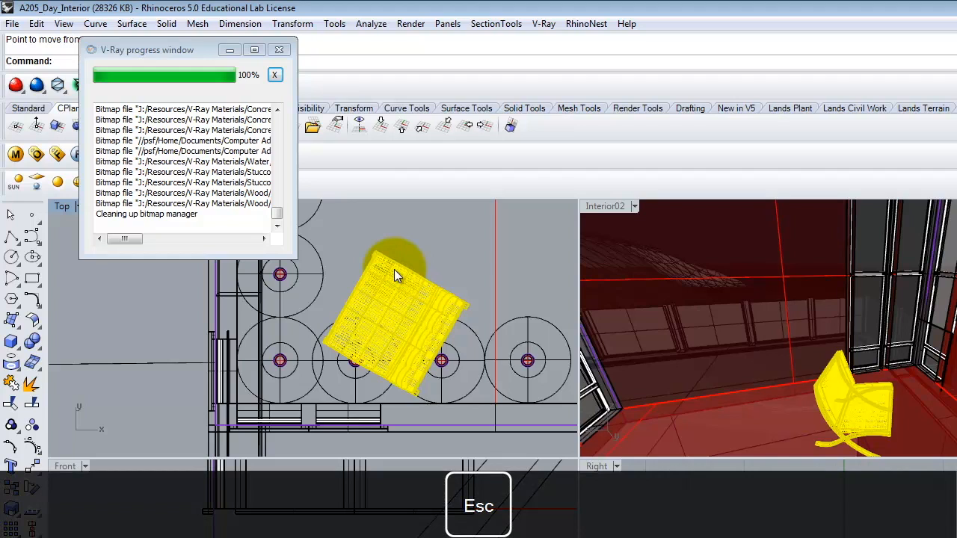
{"action": "type", "text": "Ro"}
{"action": "key", "text": "Return"}
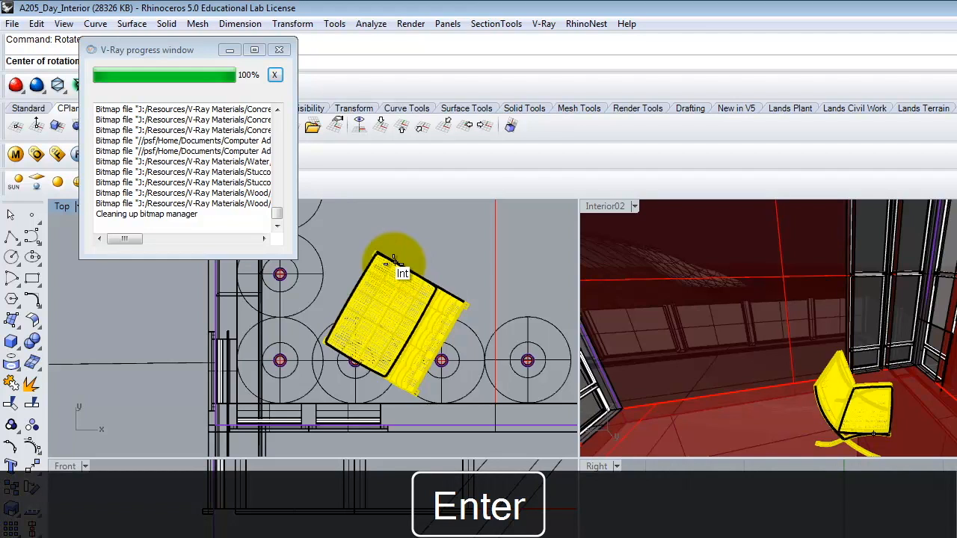
{"action": "left_click", "coordinate": [400, 305]}
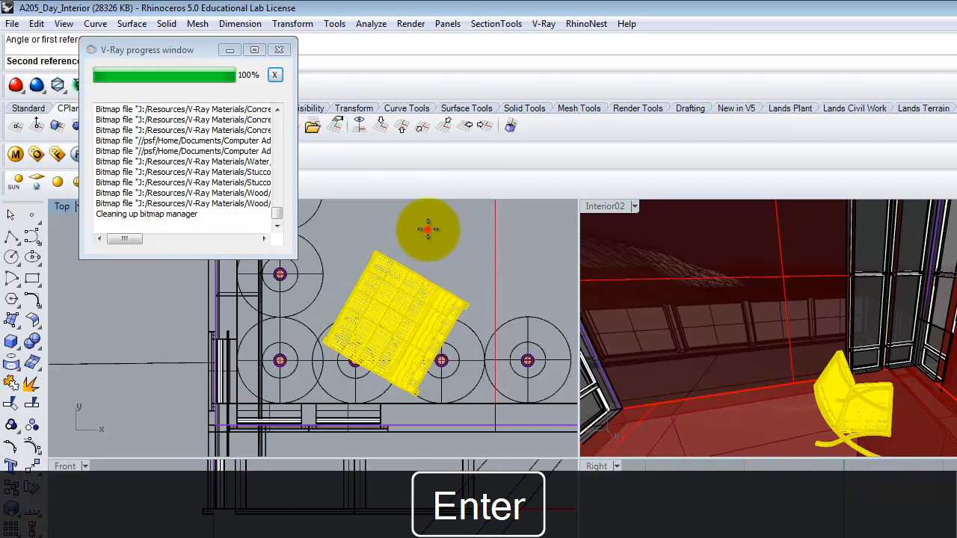
{"action": "left_click", "coordinate": [426, 229]}
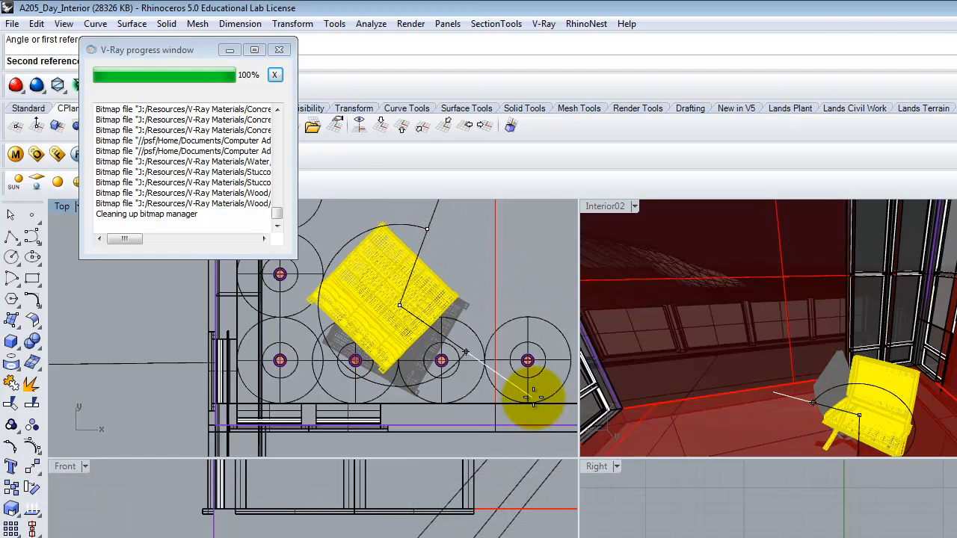
{"action": "key", "text": "Escape"}
{"action": "key", "text": "Escape"}
Step: Move the rotated chair slightly closer to the side window wall in the Top view and deselect it
{"action": "left_click", "coordinate": [878, 411]}
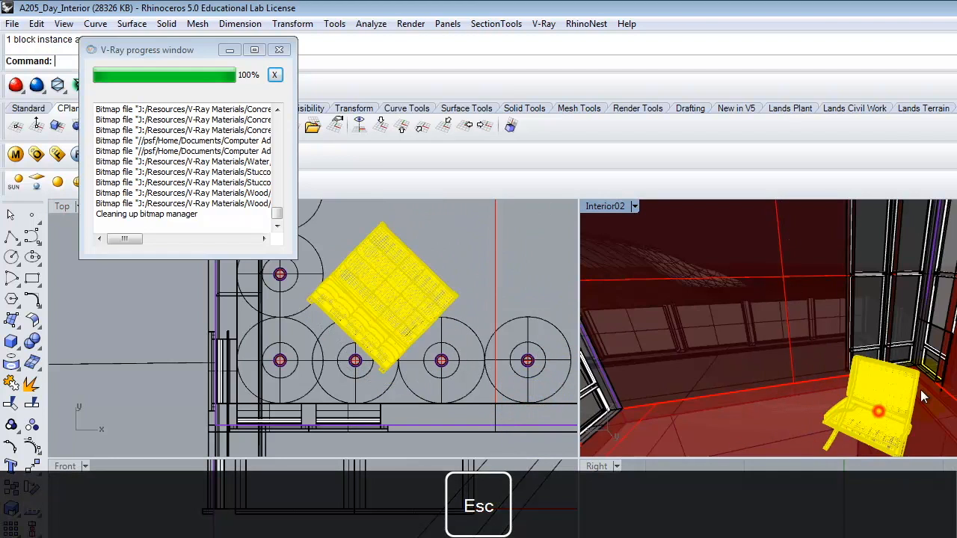
{"action": "key", "text": "Return"}
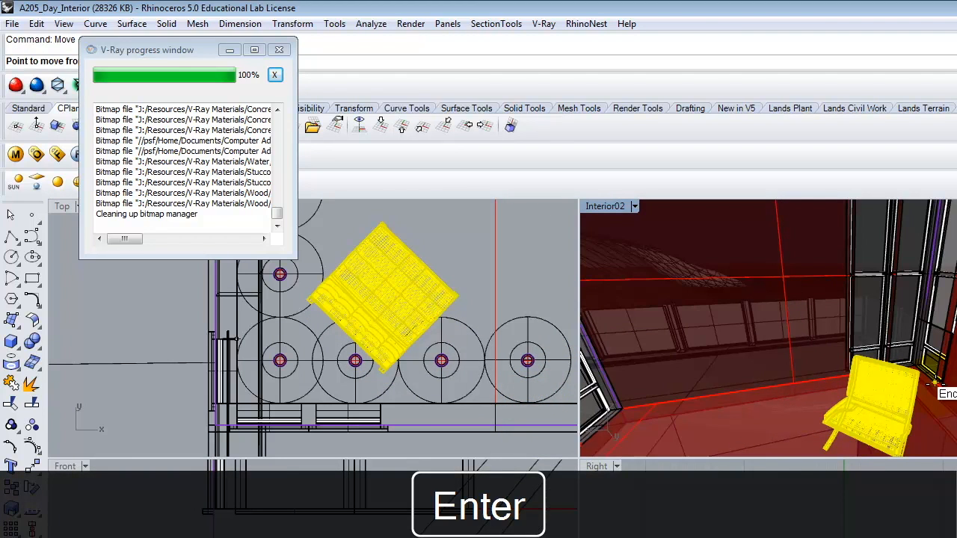
{"action": "left_click", "coordinate": [523, 248]}
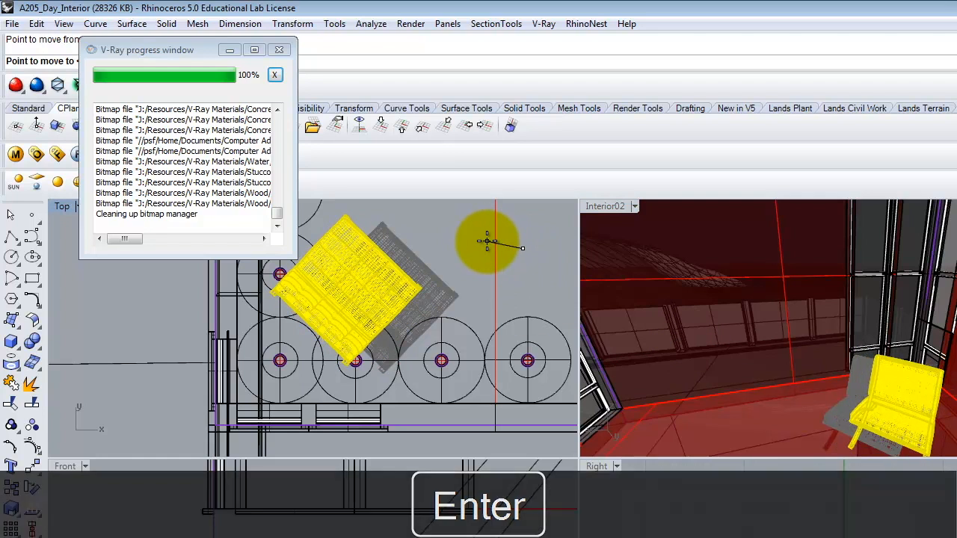
{"action": "left_click", "coordinate": [486, 242]}
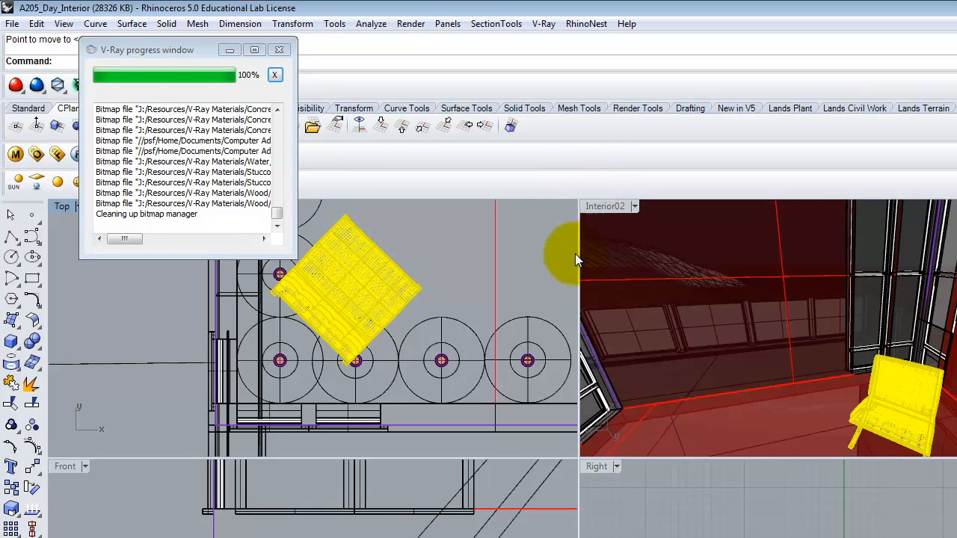
{"action": "key", "text": "Escape"}
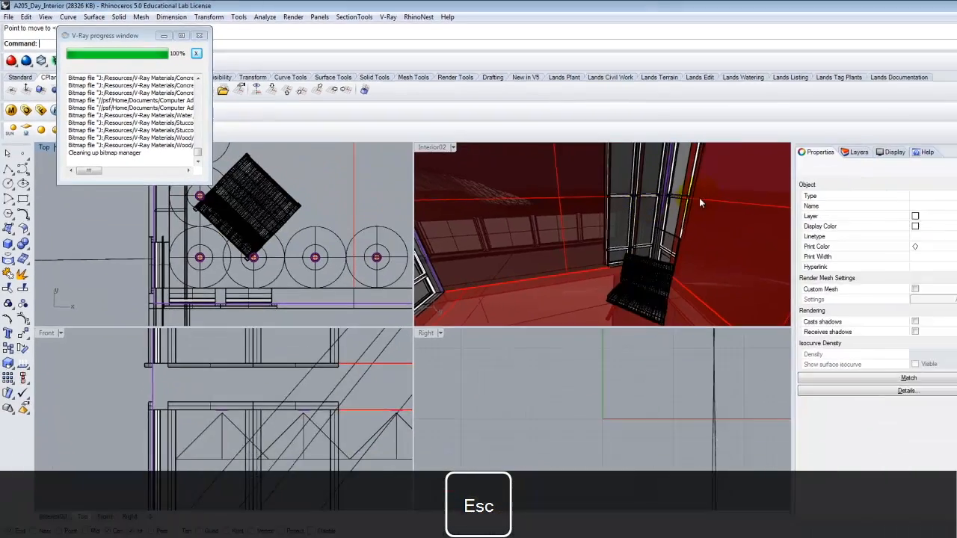
Step: Raise the Barcelona chair vertically in the Front view so its legs rest on the floor level, and deselect it
{"action": "right_click_drag", "start_coordinate": [689, 238], "coordinate": [745, 202]}
{"action": "left_click", "coordinate": [642, 225]}
{"action": "key", "text": "Return"}
{"action": "scroll", "coordinate": [171, 336], "scroll_direction": "down", "scroll_amount": 3}
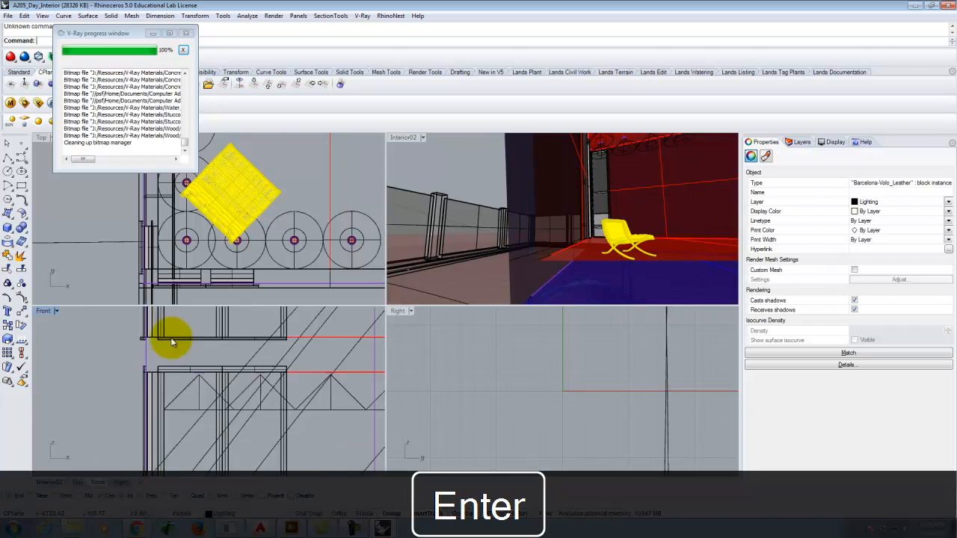
{"action": "scroll", "coordinate": [196, 417], "scroll_direction": "up", "scroll_amount": 5}
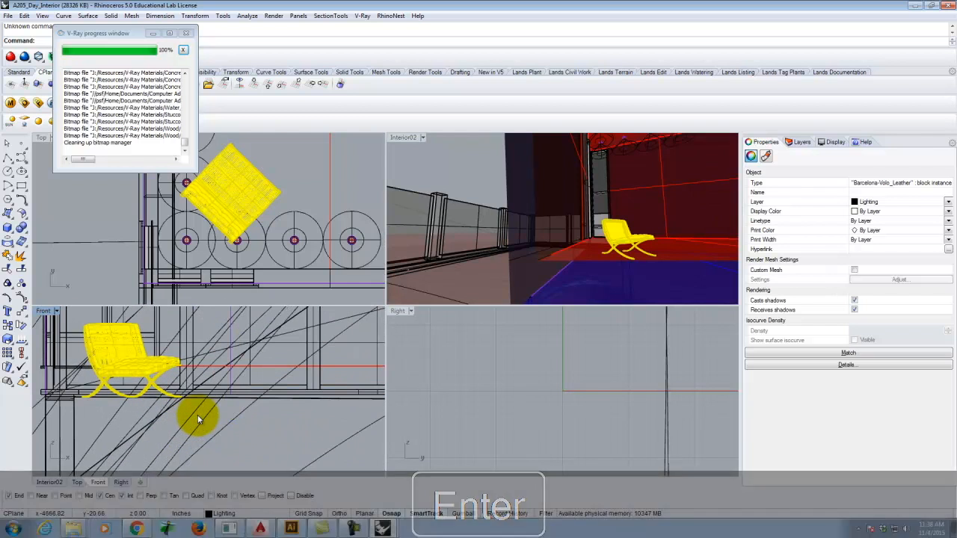
{"action": "key", "text": "Return"}
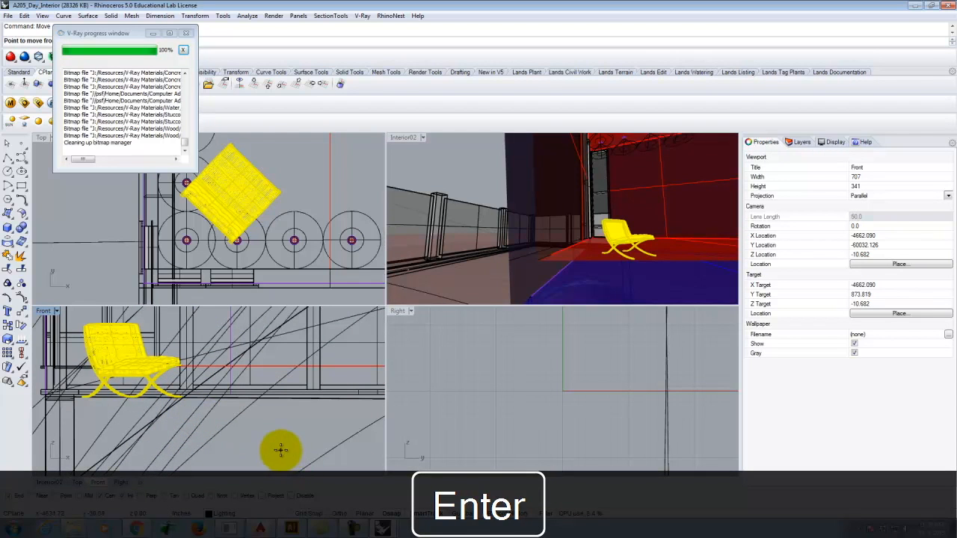
{"action": "left_click", "coordinate": [277, 448]}
{"action": "left_click", "coordinate": [277, 417]}
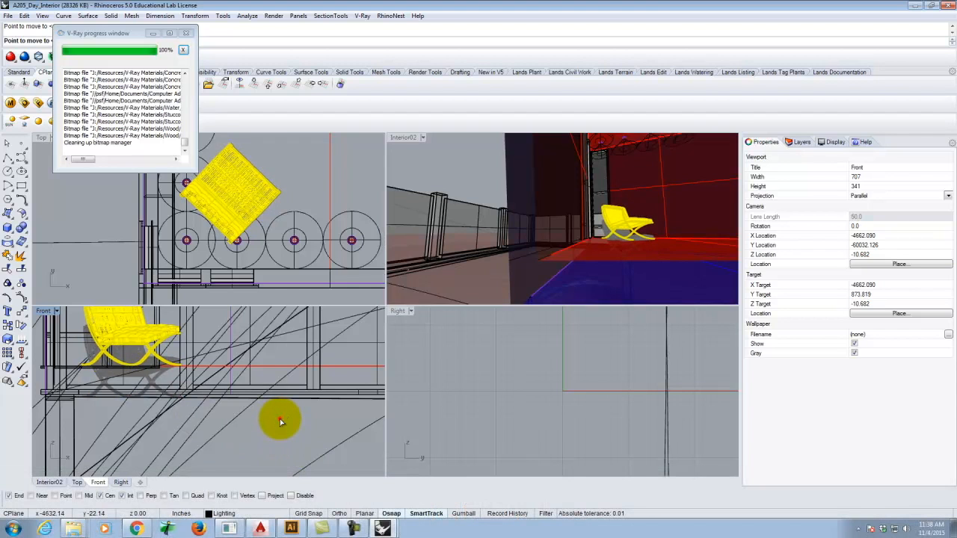
{"action": "key", "text": "Escape"}
Step: Choose the FloorLamp model from the A136 Ex222 folder as the block to insert
{"action": "right_click_drag", "start_coordinate": [643, 185], "coordinate": [535, 228]}
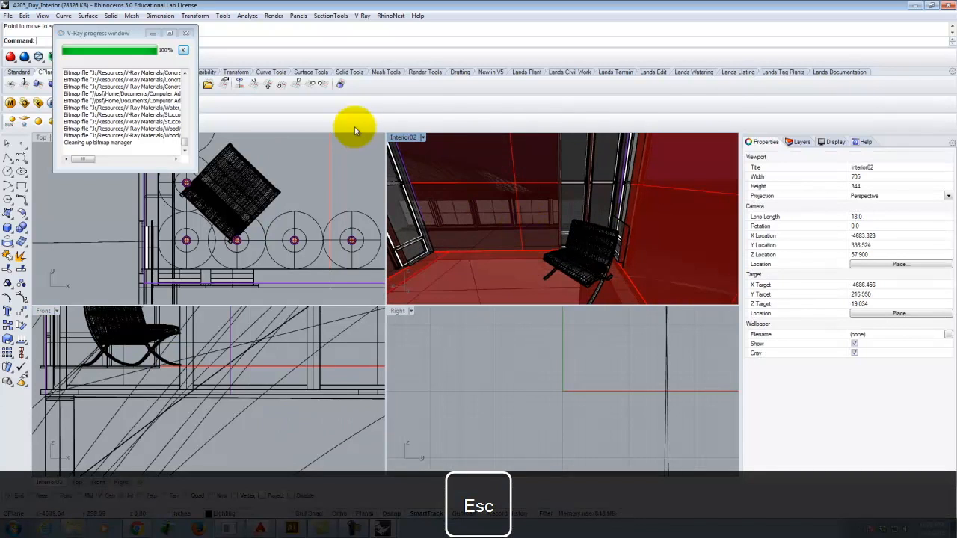
{"action": "double_click", "coordinate": [404, 137]}
{"action": "right_click_drag", "start_coordinate": [386, 378], "coordinate": [463, 394]}
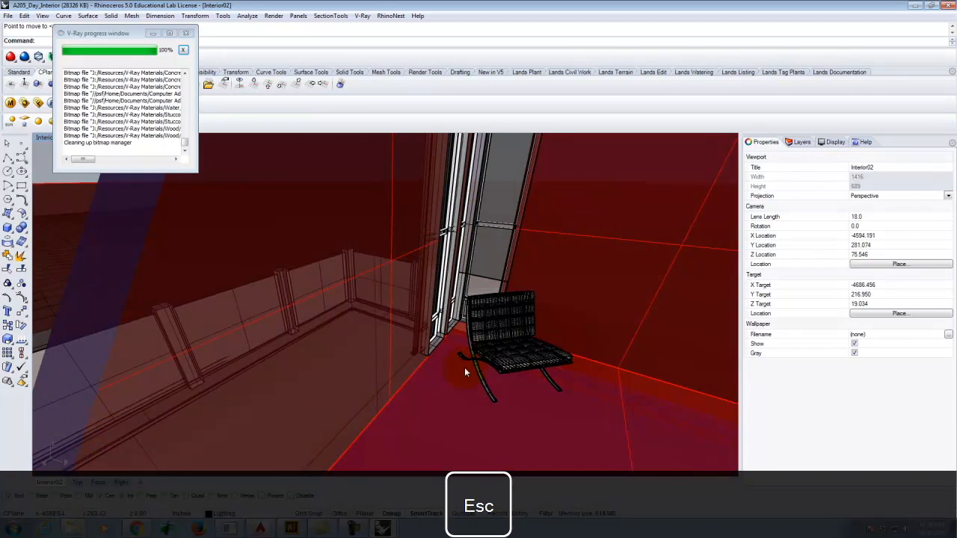
{"action": "left_click", "coordinate": [24, 16]}
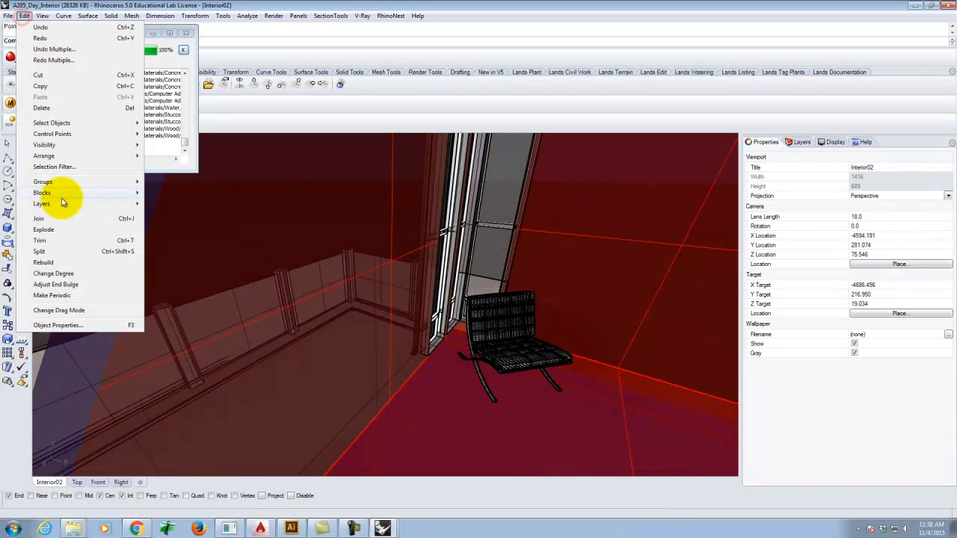
{"action": "mouse_move", "coordinate": [60, 193]}
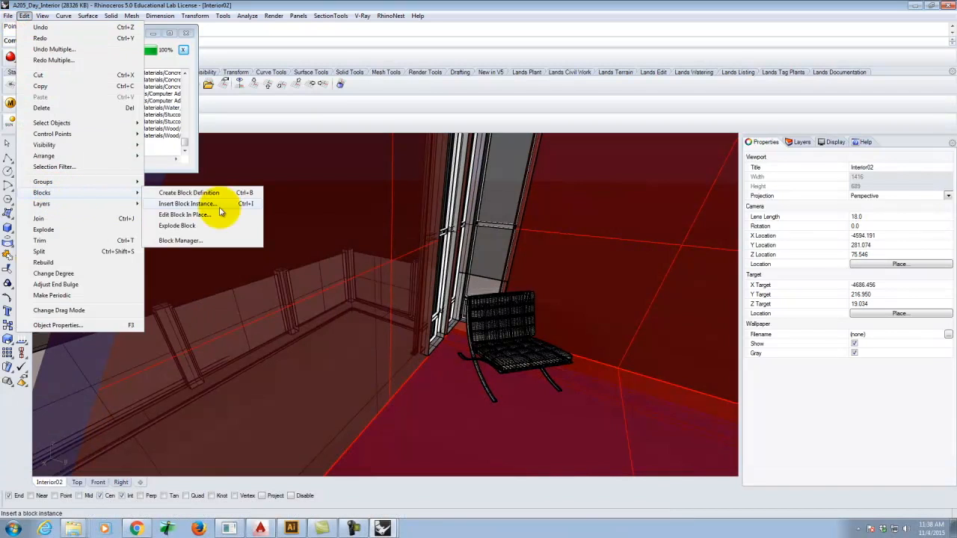
{"action": "left_click", "coordinate": [178, 207]}
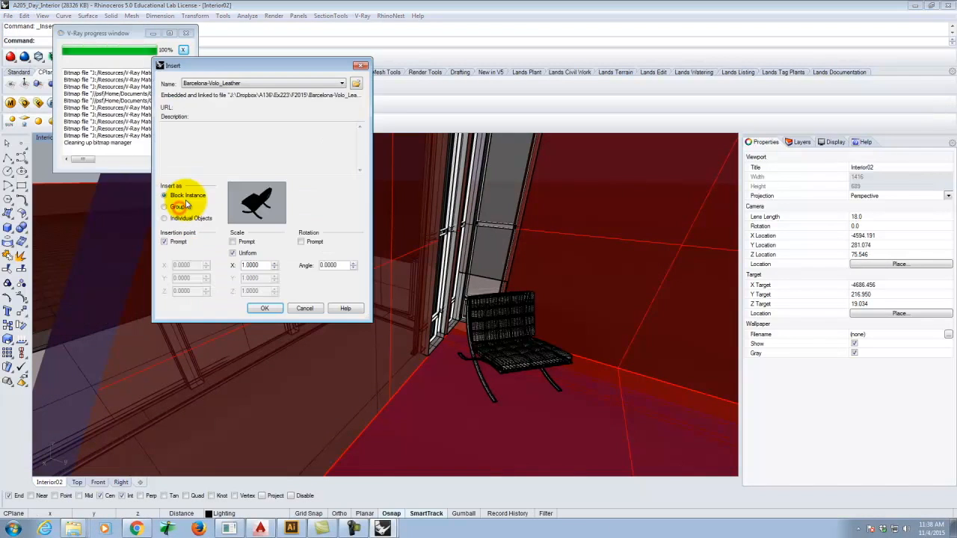
{"action": "left_click", "coordinate": [358, 86]}
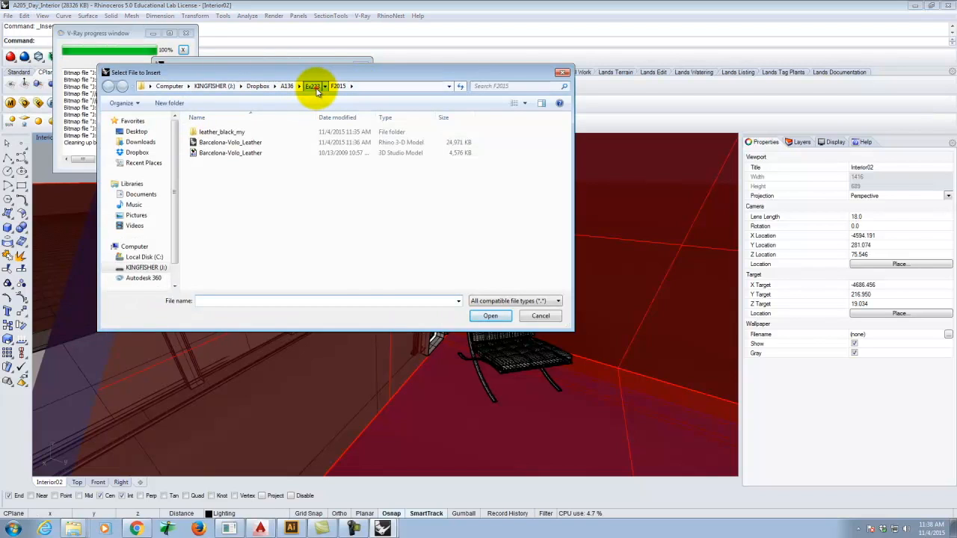
{"action": "left_click", "coordinate": [314, 86]}
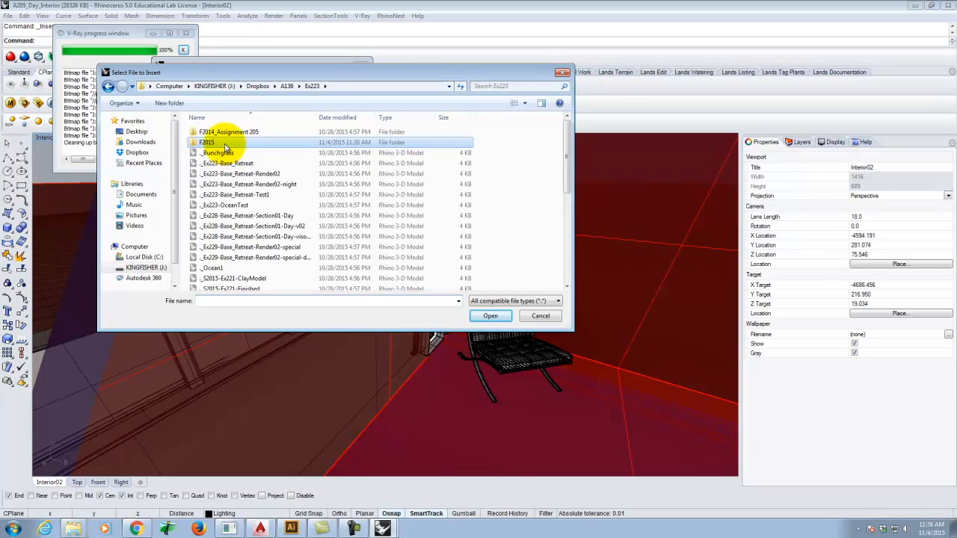
{"action": "left_click", "coordinate": [289, 86]}
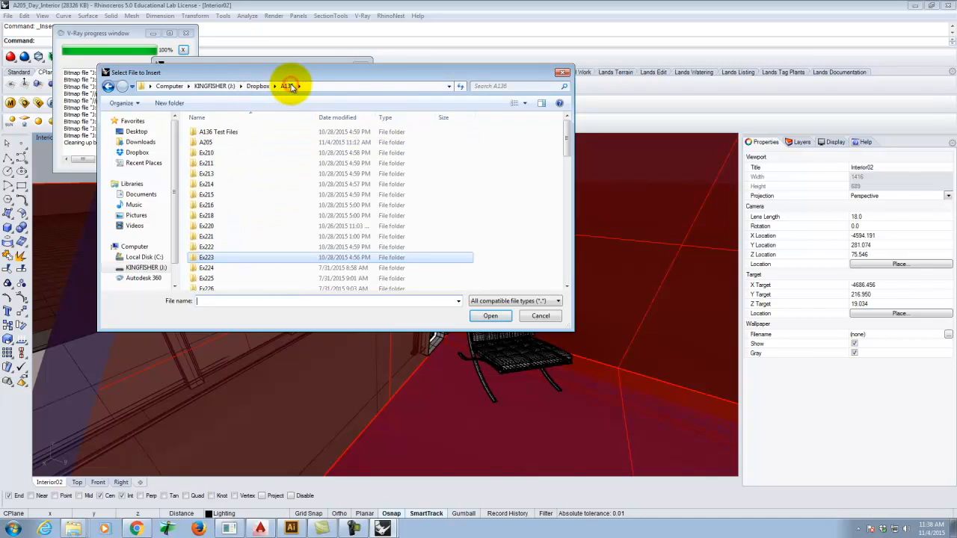
{"action": "double_click", "coordinate": [208, 247]}
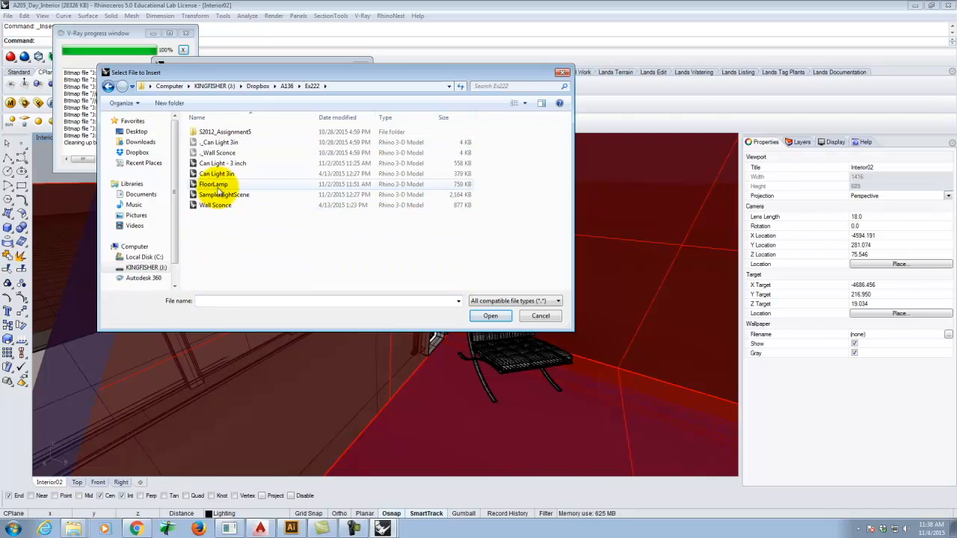
{"action": "left_click", "coordinate": [213, 184]}
{"action": "left_click", "coordinate": [490, 315]}
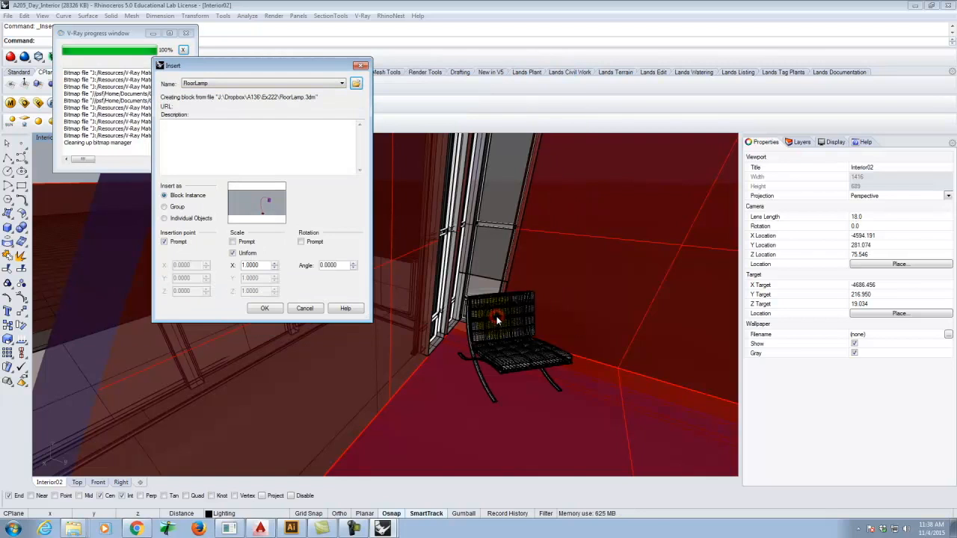
Step: Insert FloorLamp as an embedded and linked block instance at the chair's front foot, replacing existing materials for all name conflicts
{"action": "left_click", "coordinate": [273, 310]}
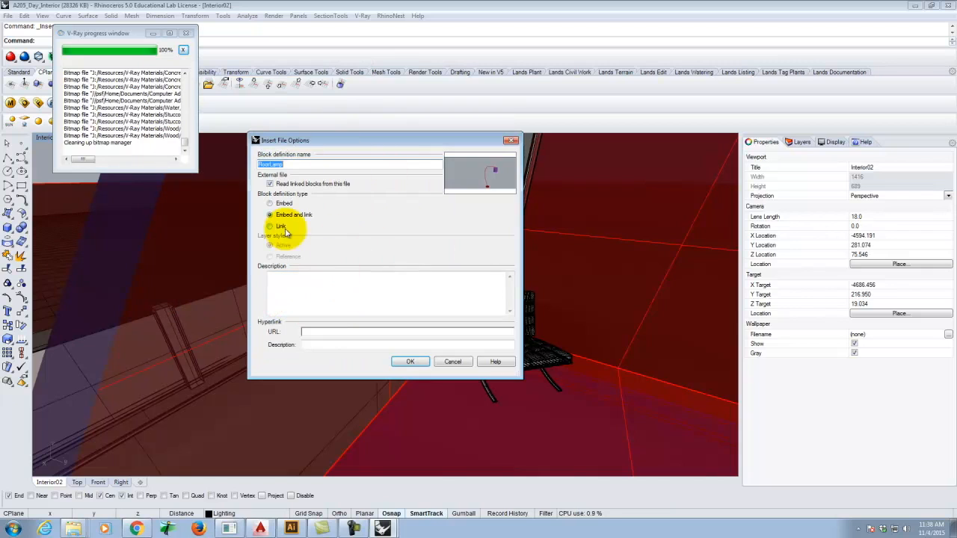
{"action": "left_click", "coordinate": [409, 361]}
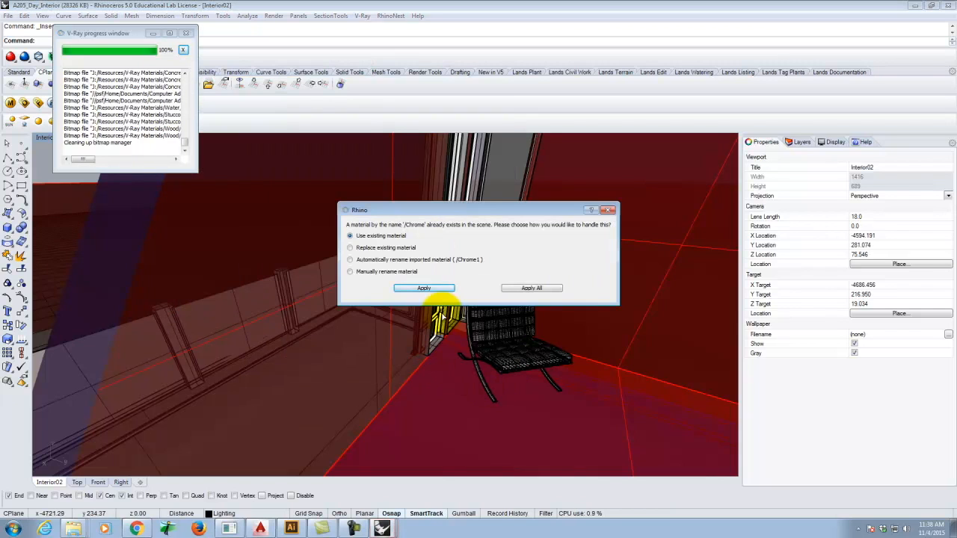
{"action": "left_click", "coordinate": [368, 247]}
{"action": "left_click", "coordinate": [546, 290]}
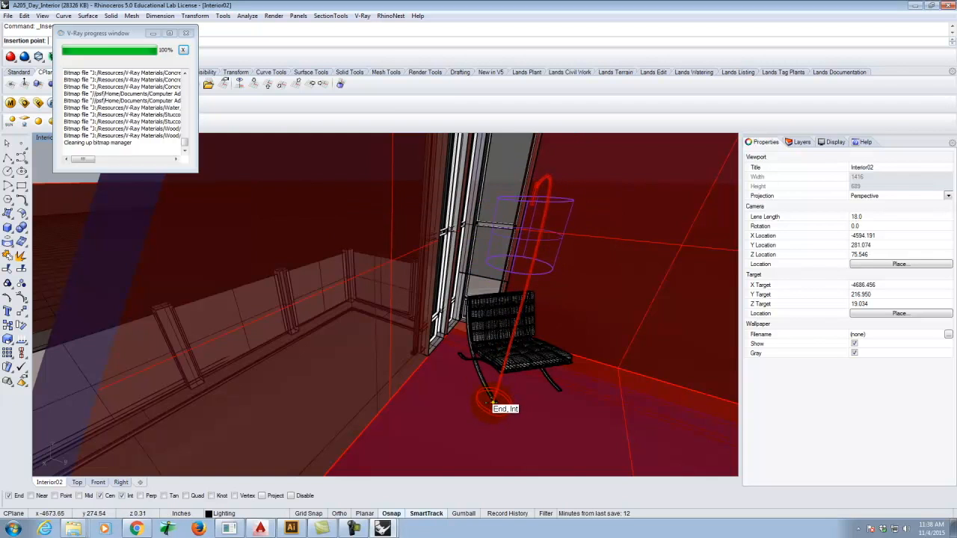
{"action": "left_click", "coordinate": [490, 399]}
{"action": "scroll", "coordinate": [593, 358], "scroll_direction": "up", "scroll_amount": 3}
{"action": "right_click_drag", "start_coordinate": [518, 356], "coordinate": [531, 354]}
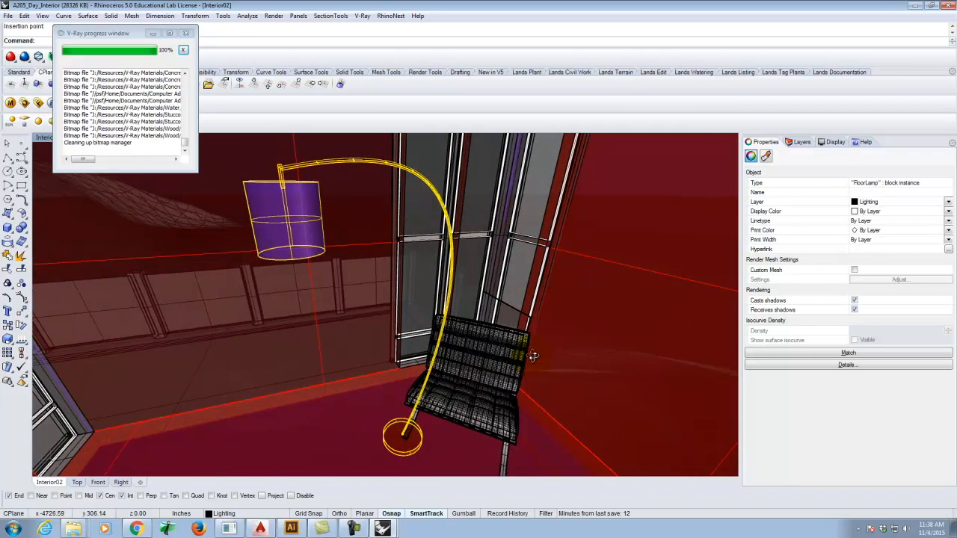
Step: Move the floor lamp about 39 inches in the Top view so its base stands beside the chair near the side window wall
{"action": "key", "text": "Return"}
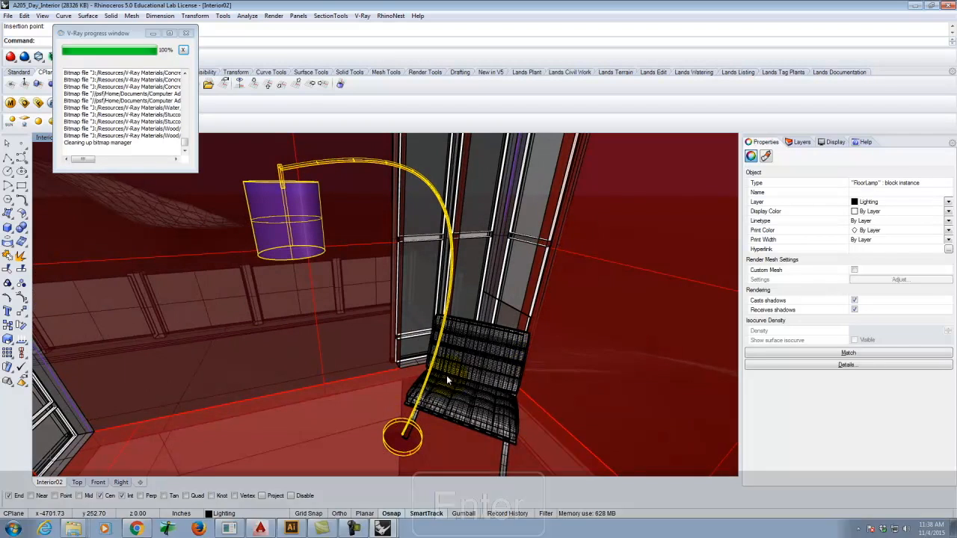
{"action": "key", "text": "Escape"}
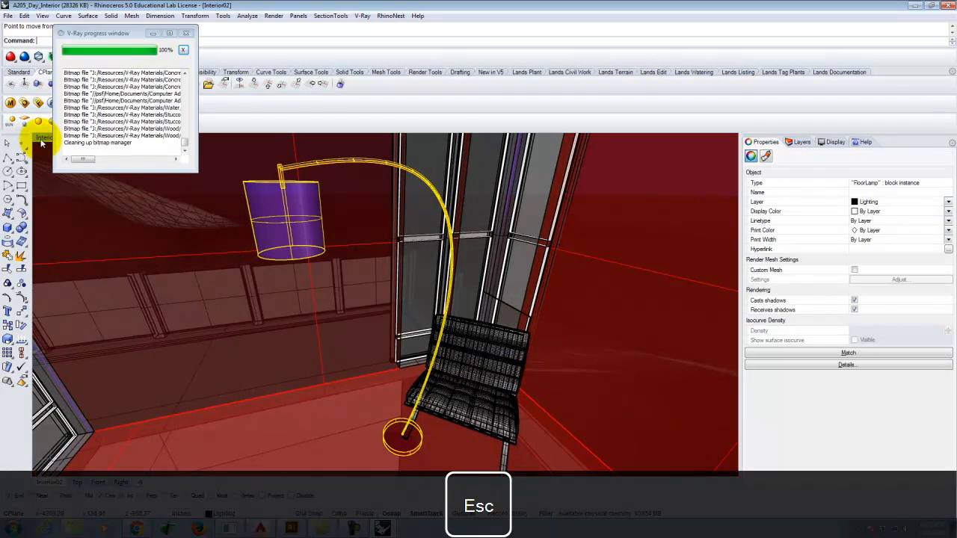
{"action": "double_click", "coordinate": [39, 139]}
{"action": "scroll", "coordinate": [329, 226], "scroll_direction": "down", "scroll_amount": 4}
{"action": "scroll", "coordinate": [300, 203], "scroll_direction": "up", "scroll_amount": 4}
{"action": "key", "text": "Return"}
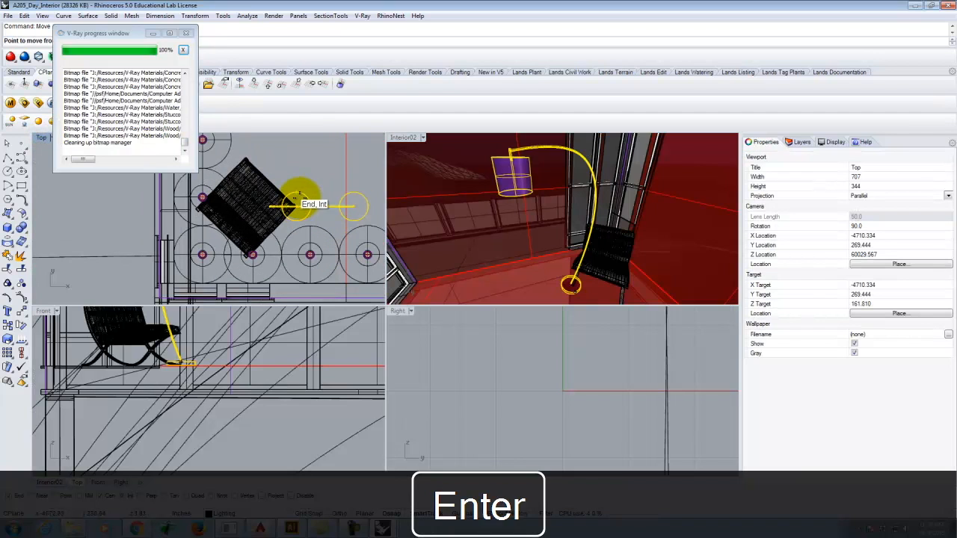
{"action": "scroll", "coordinate": [309, 207], "scroll_direction": "down", "scroll_amount": 2}
{"action": "left_click", "coordinate": [123, 199]}
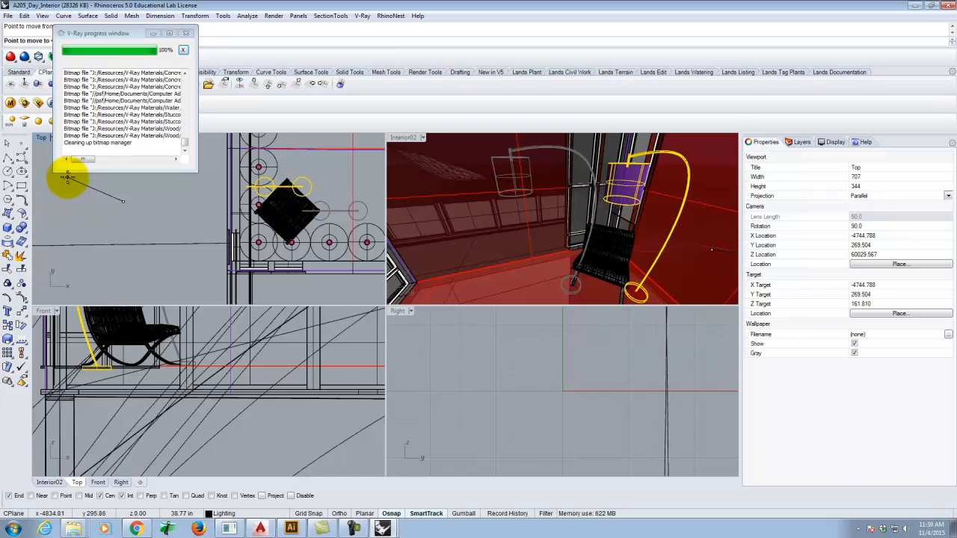
{"action": "left_click", "coordinate": [67, 178]}
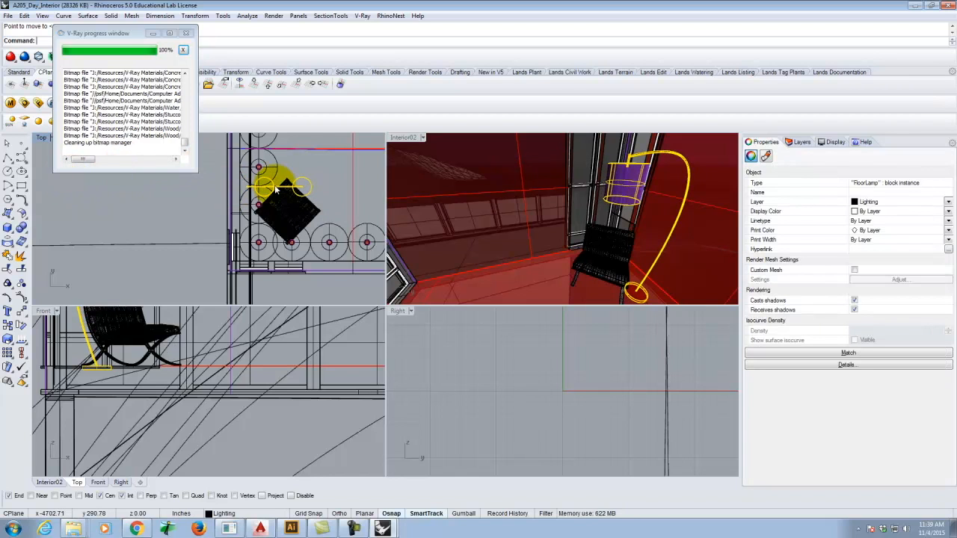
Step: Move the chair and floor lamp together slightly away from the side window wall in the Top view, and deselect them
{"action": "left_click", "coordinate": [289, 211]}
{"action": "key", "text": "Return"}
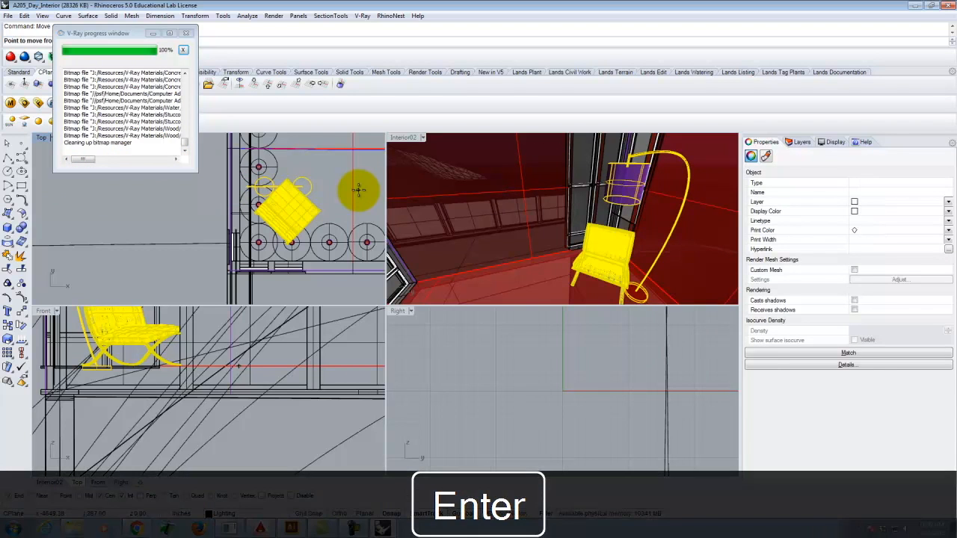
{"action": "left_click", "coordinate": [178, 199]}
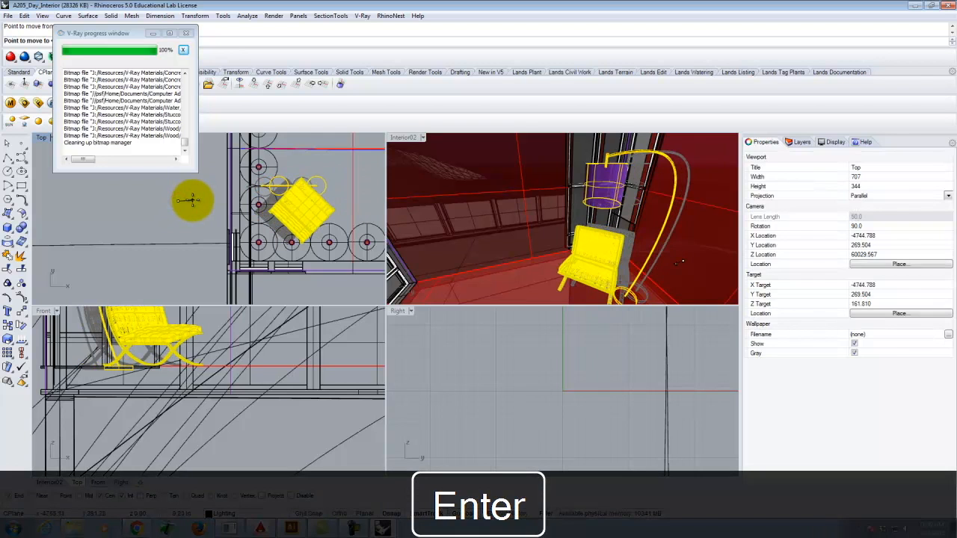
{"action": "left_click", "coordinate": [190, 199]}
{"action": "key", "text": "Escape"}
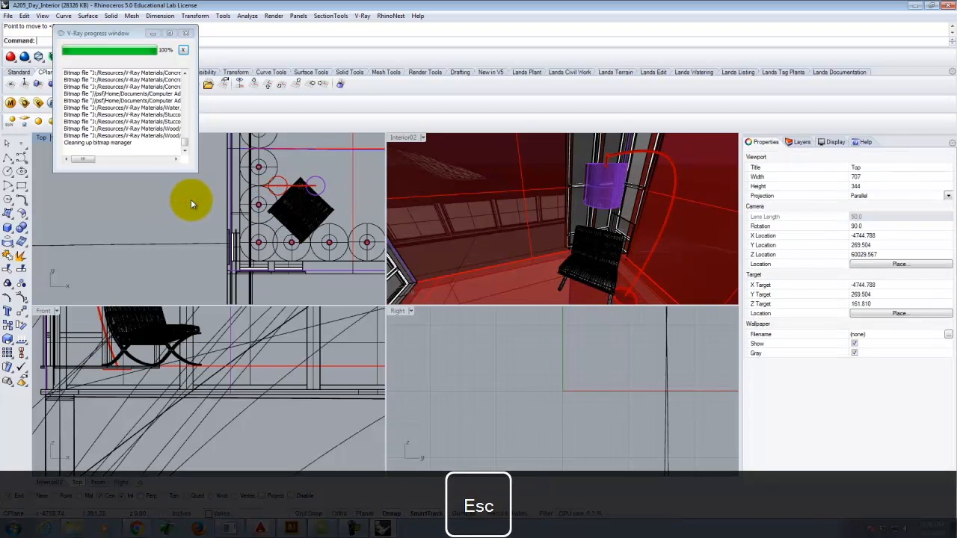
Step: Restore the Interior02 named view in the perspective viewport, maximize it, and minimize the V-Ray progress window
{"action": "left_click", "coordinate": [422, 137]}
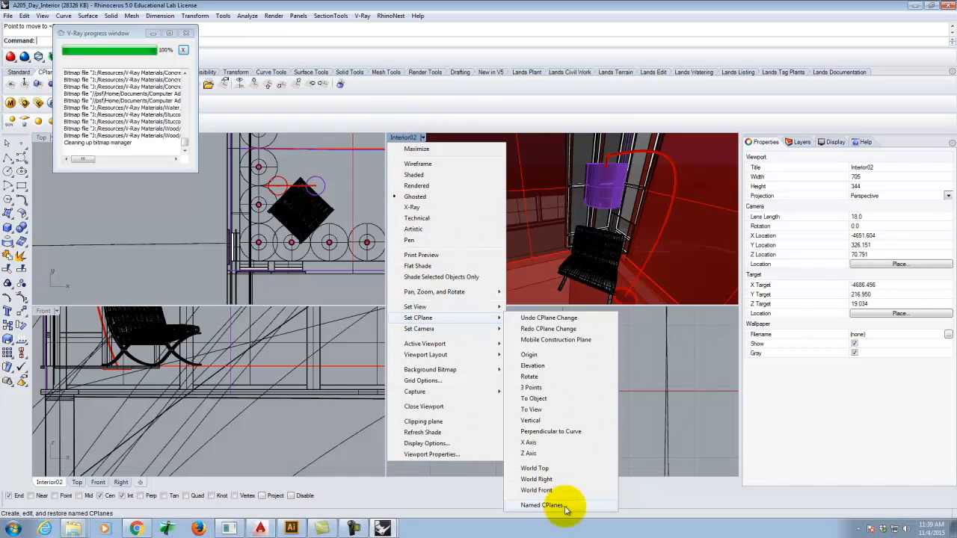
{"action": "mouse_move", "coordinate": [415, 307]}
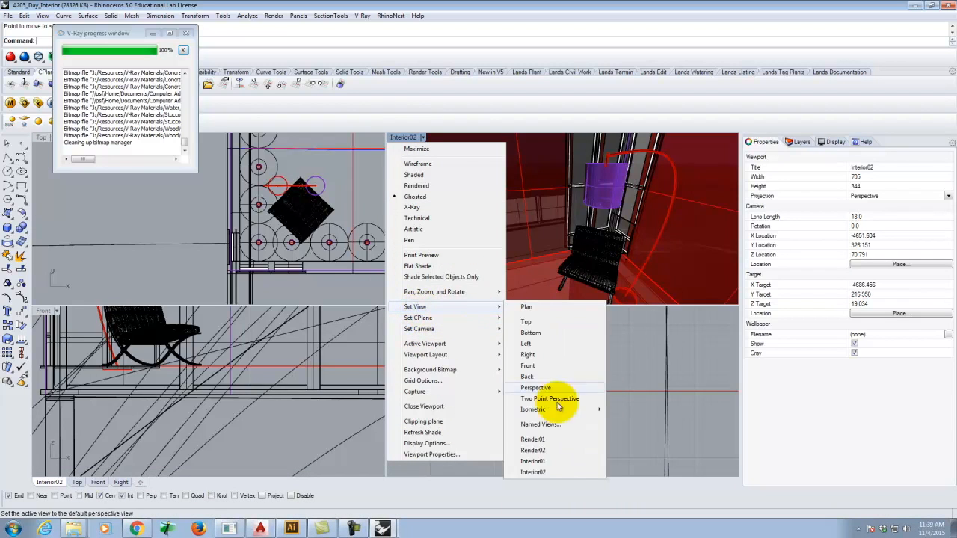
{"action": "left_click", "coordinate": [555, 473]}
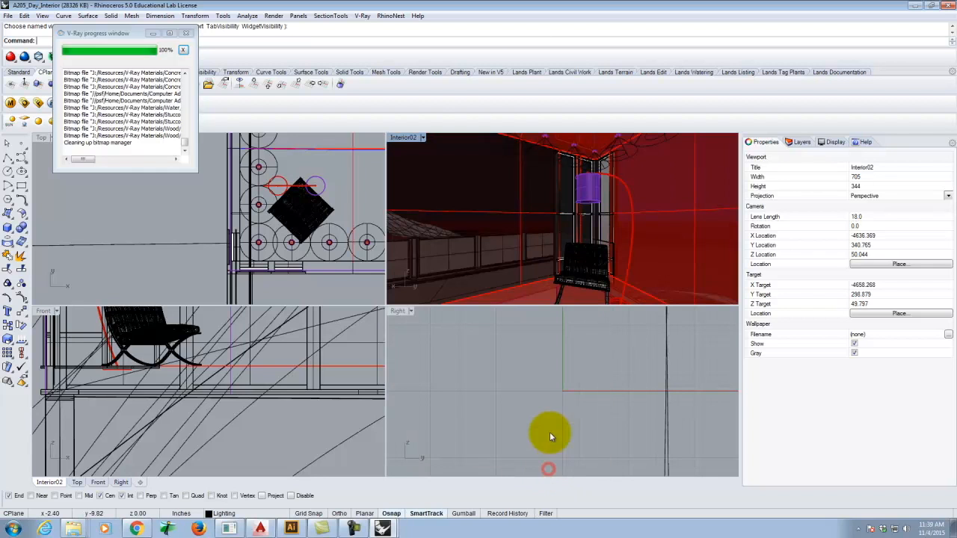
{"action": "double_click", "coordinate": [406, 138]}
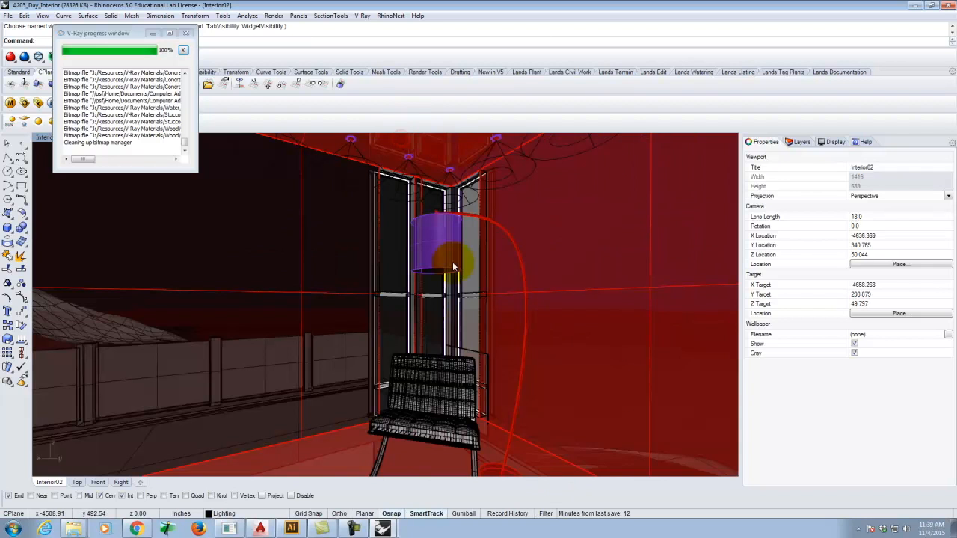
{"action": "key", "text": "Escape"}
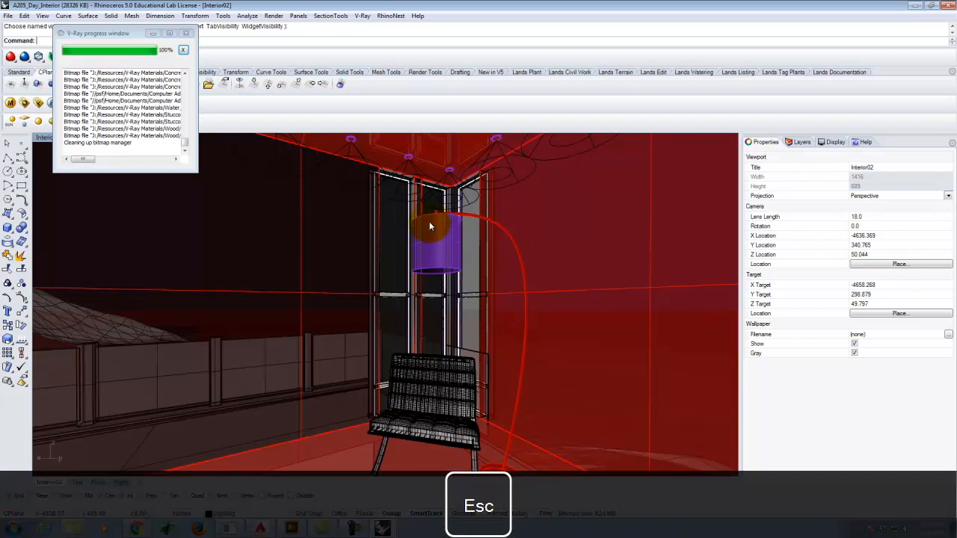
{"action": "left_click", "coordinate": [153, 34]}
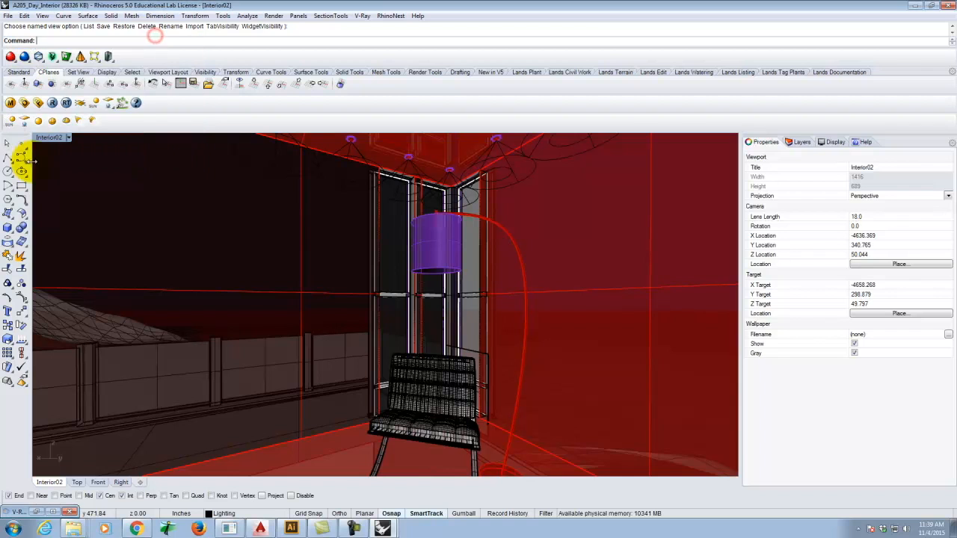
{"action": "left_click", "coordinate": [38, 122]}
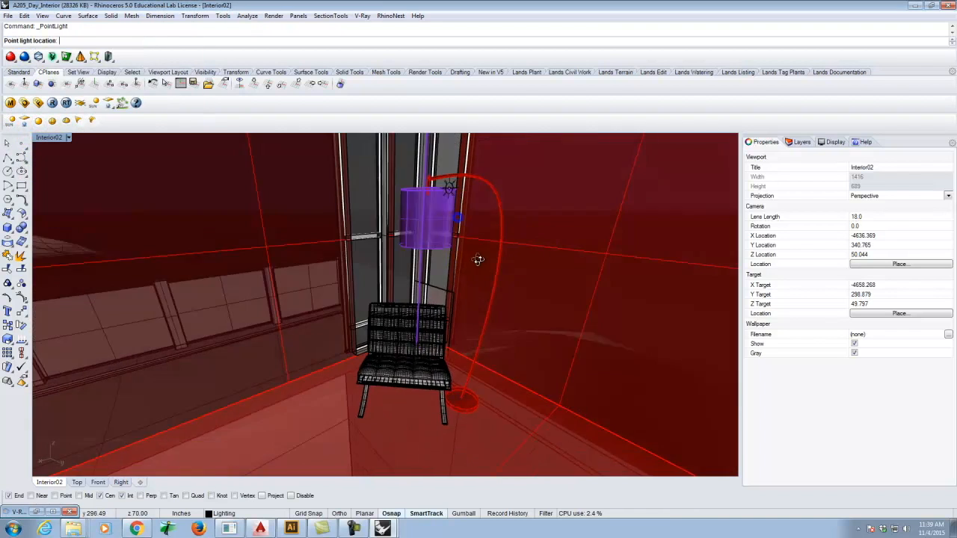
{"action": "right_click_drag", "start_coordinate": [477, 259], "coordinate": [536, 363]}
{"action": "scroll", "coordinate": [535, 363], "scroll_direction": "down", "scroll_amount": 7}
{"action": "scroll", "coordinate": [436, 252], "scroll_direction": "up", "scroll_amount": 11}
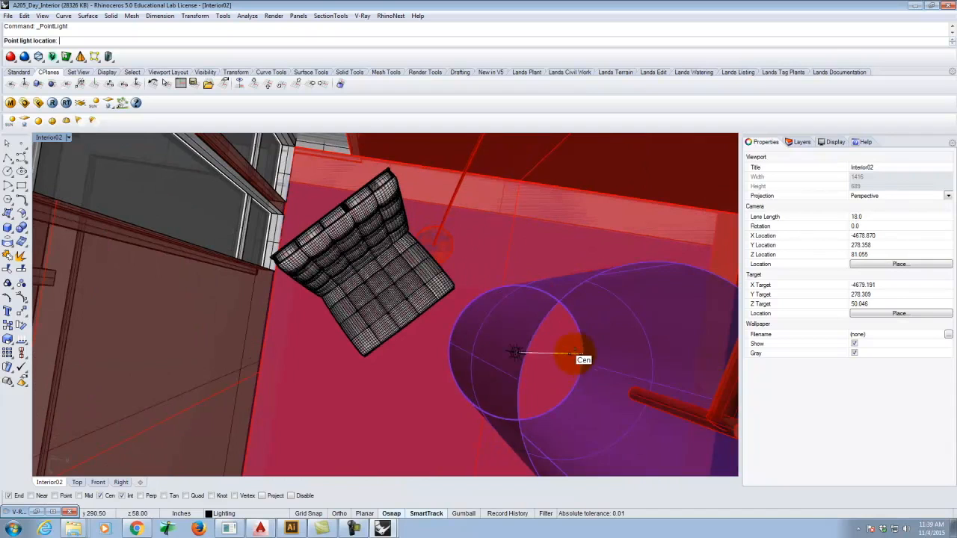
{"action": "key", "text": "Escape"}
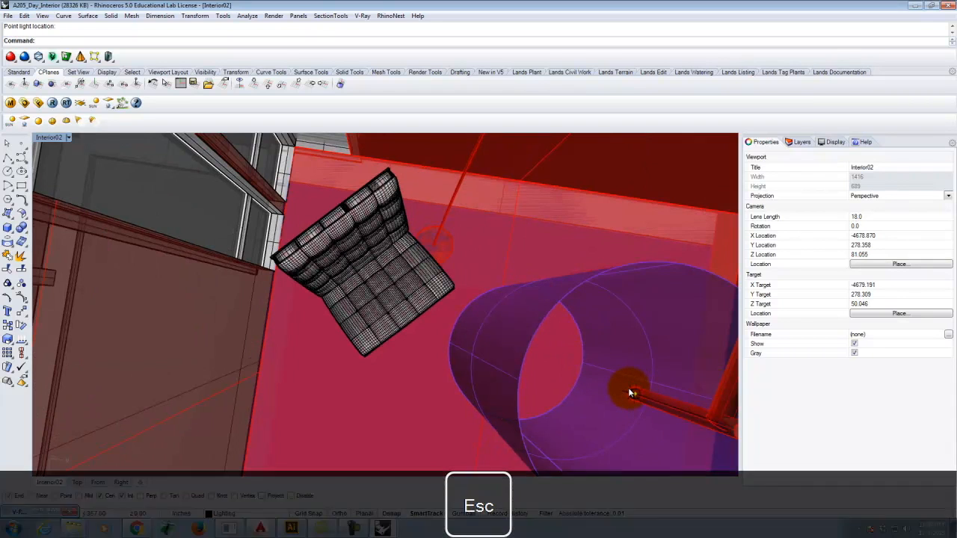
Step: Move the lamp's point light straight down about 8.6 inches in the Front view to the middle of the lampshade
{"action": "left_click", "coordinate": [630, 392]}
{"action": "double_click", "coordinate": [60, 139]}
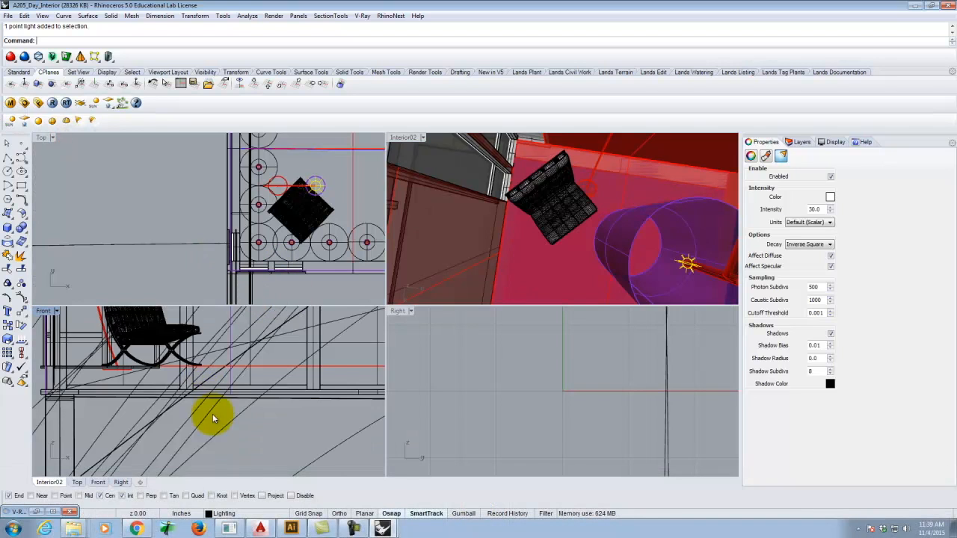
{"action": "scroll", "coordinate": [180, 320], "scroll_direction": "up", "scroll_amount": 5}
{"action": "key", "text": "Return"}
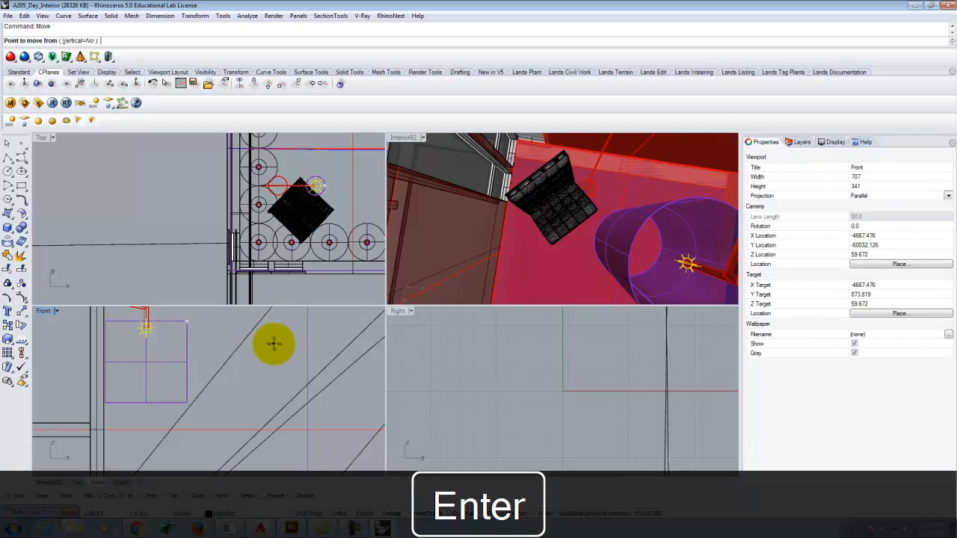
{"action": "left_click", "coordinate": [273, 343]}
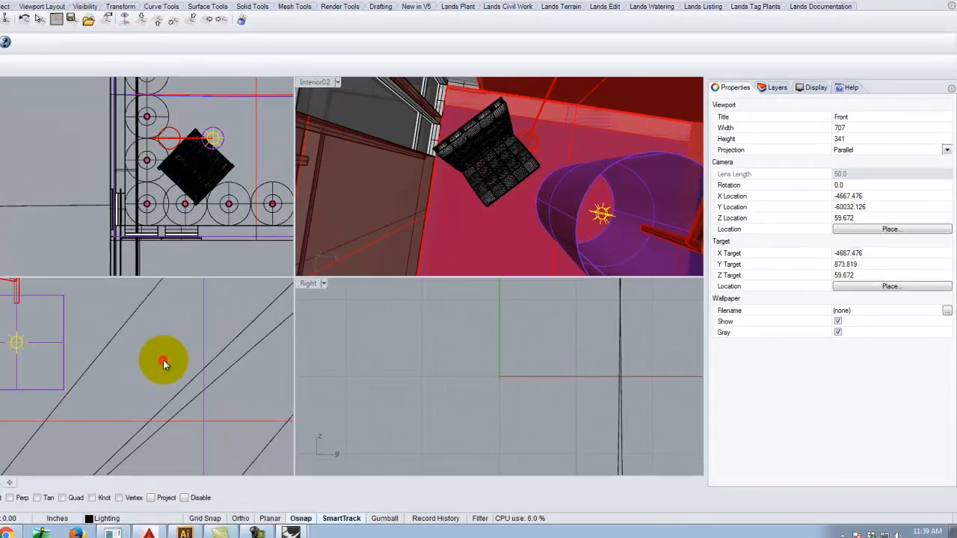
{"action": "left_click", "coordinate": [274, 376]}
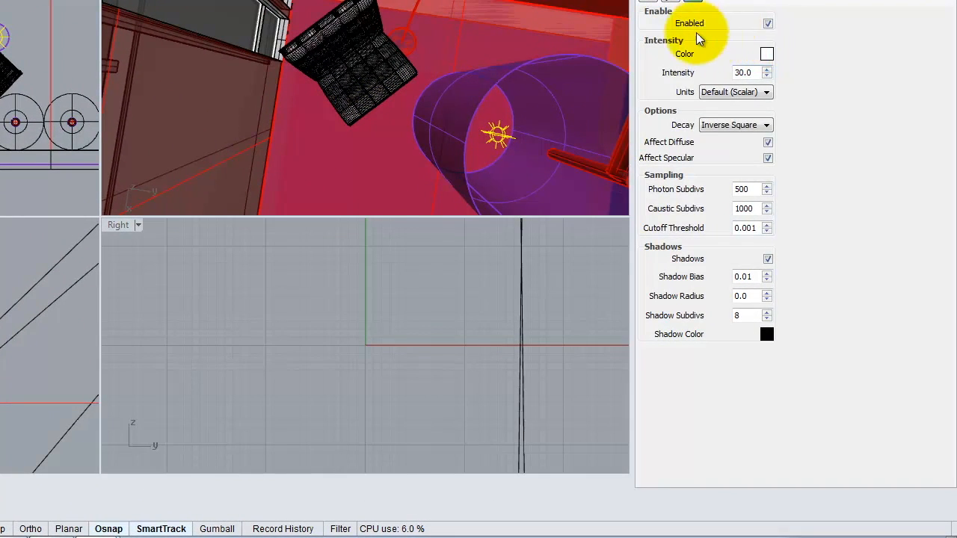
Step: Set the point light's color to a warm RGB 255, 214, 170
{"action": "left_click", "coordinate": [767, 54]}
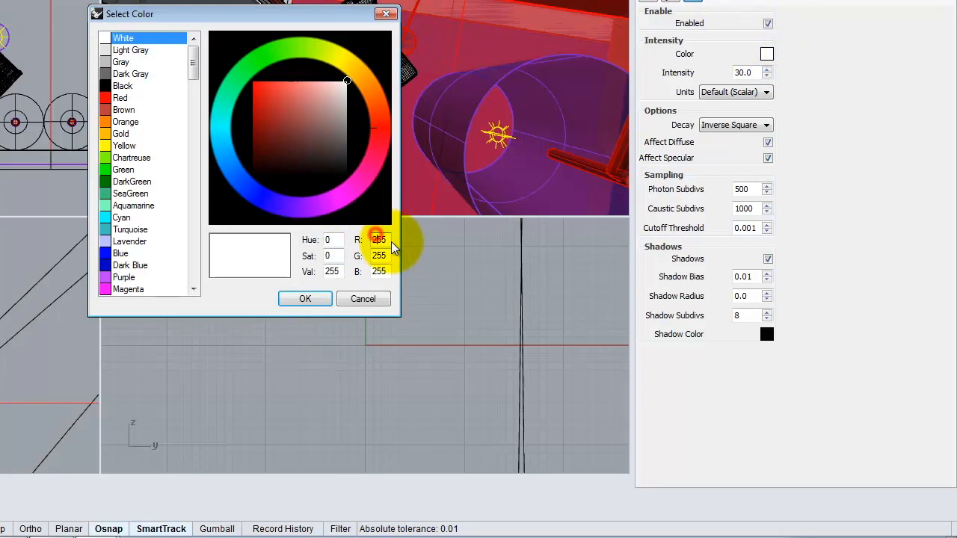
{"action": "left_click_drag", "start_coordinate": [386, 252], "coordinate": [327, 240]}
{"action": "type", "text": "214"}
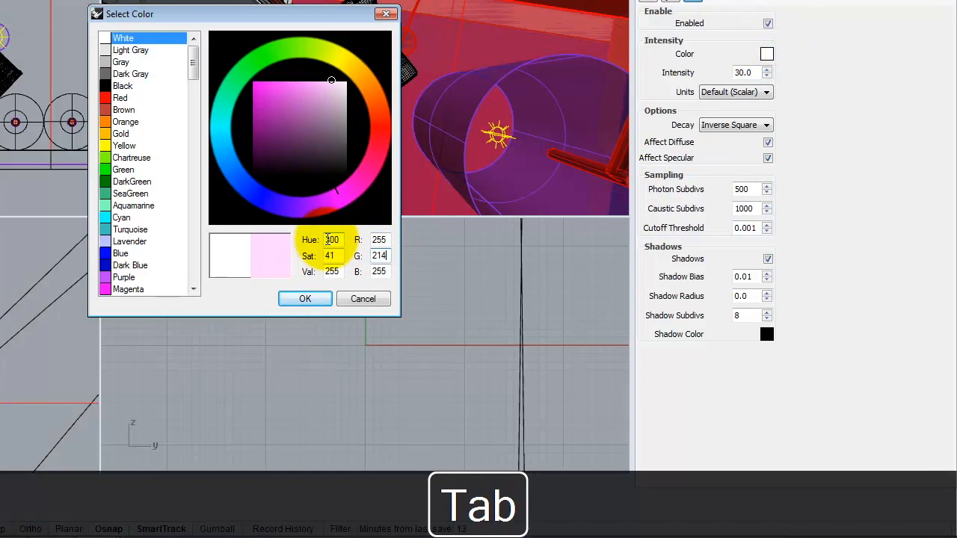
{"action": "key", "text": "Tab"}
{"action": "type", "text": "170"}
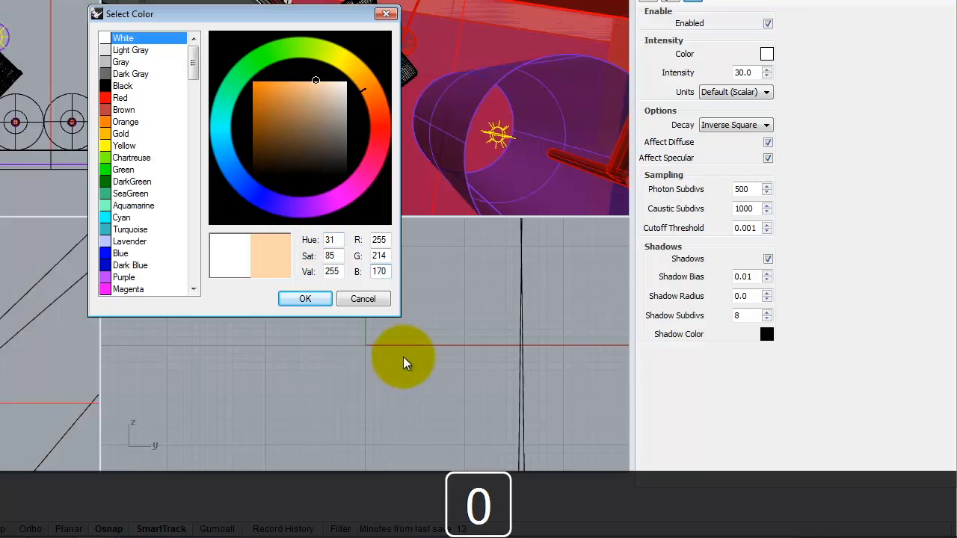
{"action": "left_click", "coordinate": [303, 298]}
Step: Set the point light's intensity to 40 with units of Radiant power (W)
{"action": "double_click", "coordinate": [753, 71]}
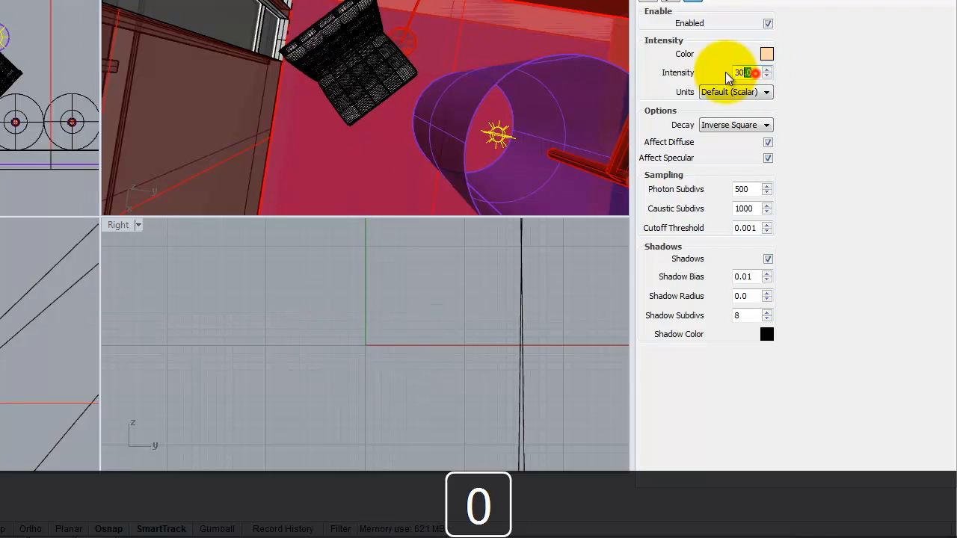
{"action": "type", "text": "40"}
{"action": "left_click", "coordinate": [766, 91]}
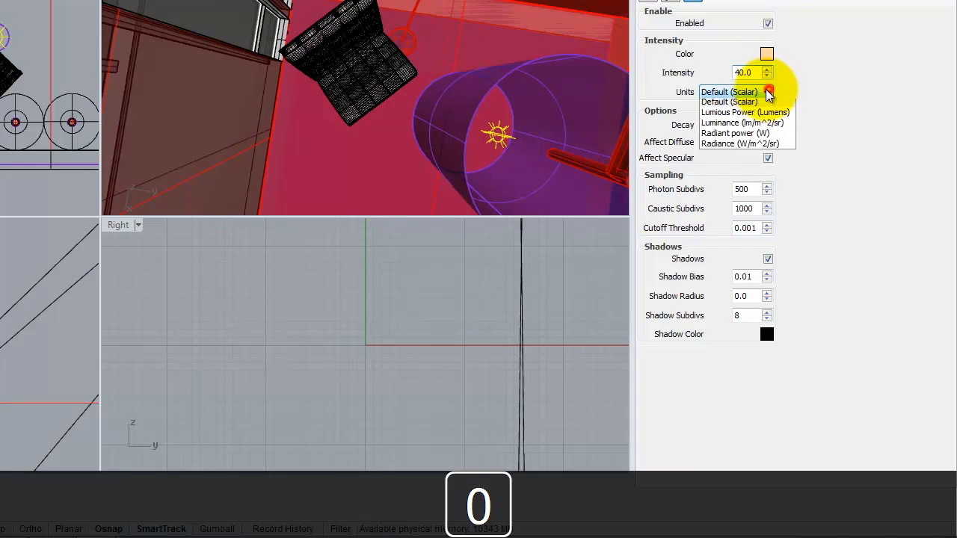
{"action": "left_click", "coordinate": [744, 136]}
{"action": "left_click", "coordinate": [731, 127]}
{"action": "left_click", "coordinate": [870, 111]}
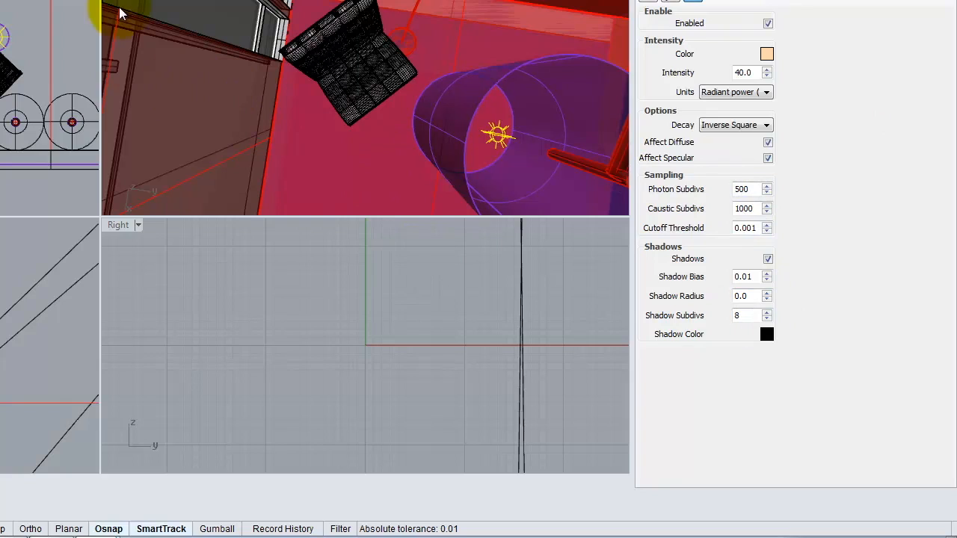
Step: Restore the Interior02 named view in the perspective viewport and maximize that viewport
{"action": "left_click", "coordinate": [162, 0]}
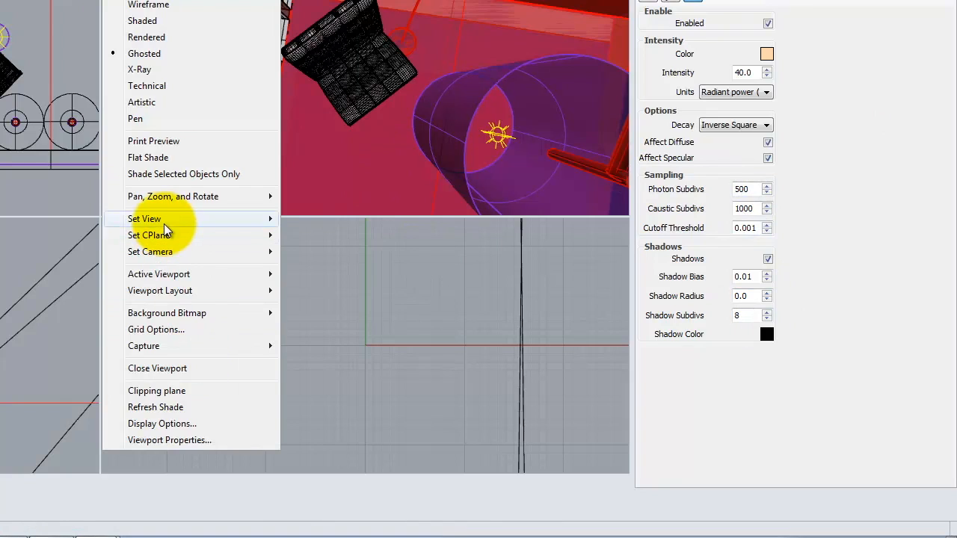
{"action": "mouse_move", "coordinate": [165, 224]}
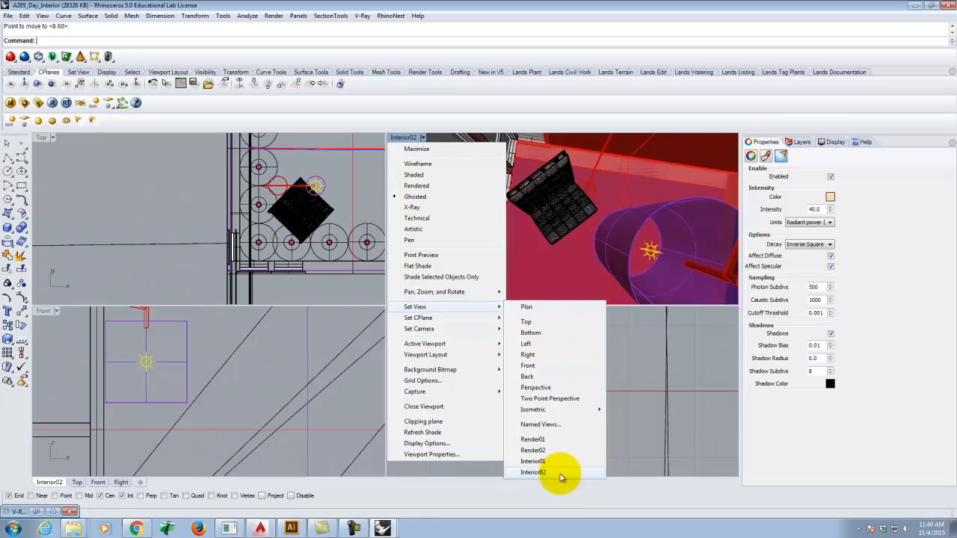
{"action": "left_click", "coordinate": [321, 466]}
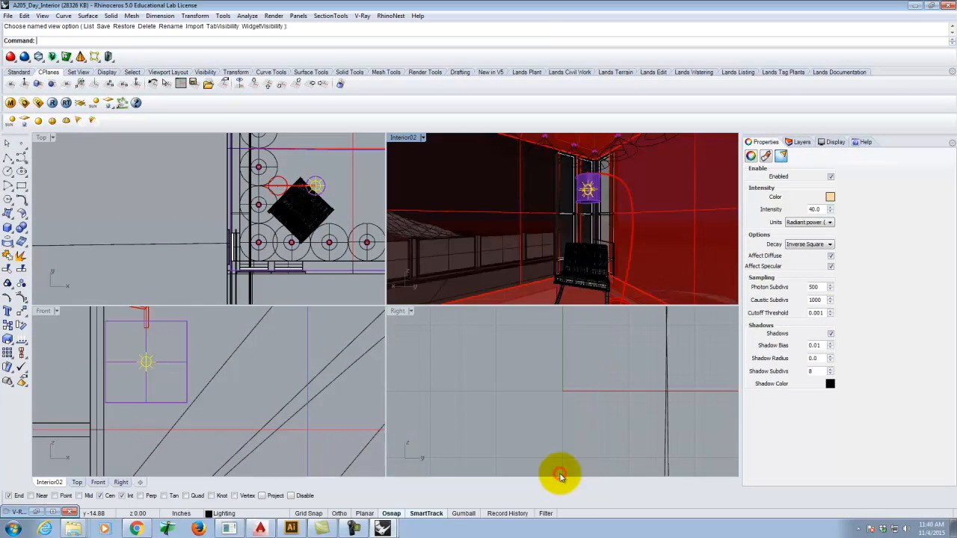
{"action": "left_click", "coordinate": [400, 138]}
{"action": "double_click", "coordinate": [400, 138]}
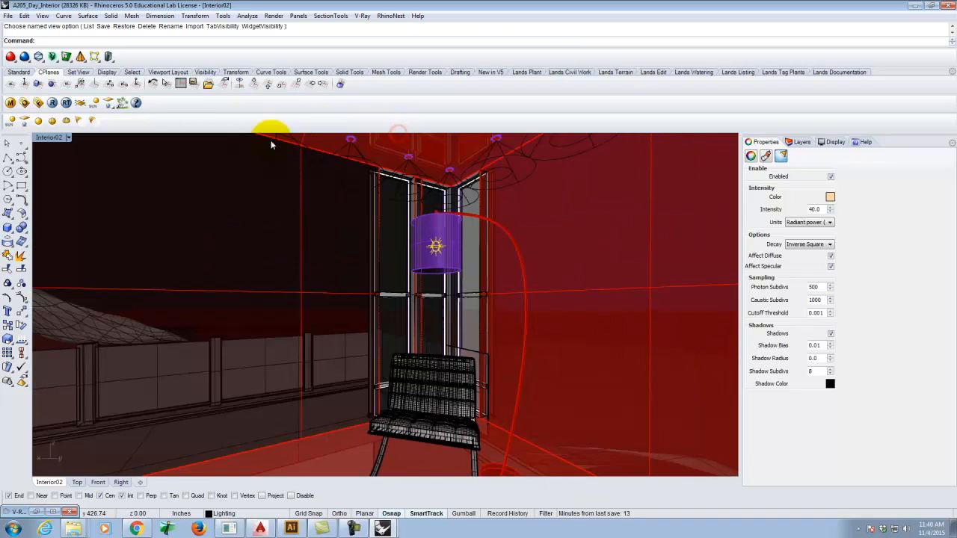
Step: Reapply the Interior02 named view in the maximized viewport and save the A205_Day_Interior file
{"action": "left_click", "coordinate": [64, 138]}
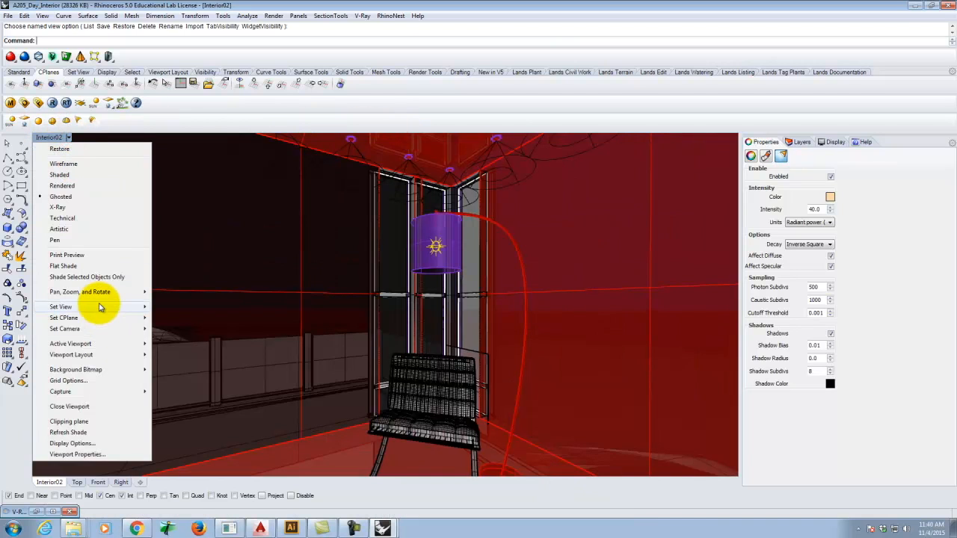
{"action": "mouse_move", "coordinate": [100, 307]}
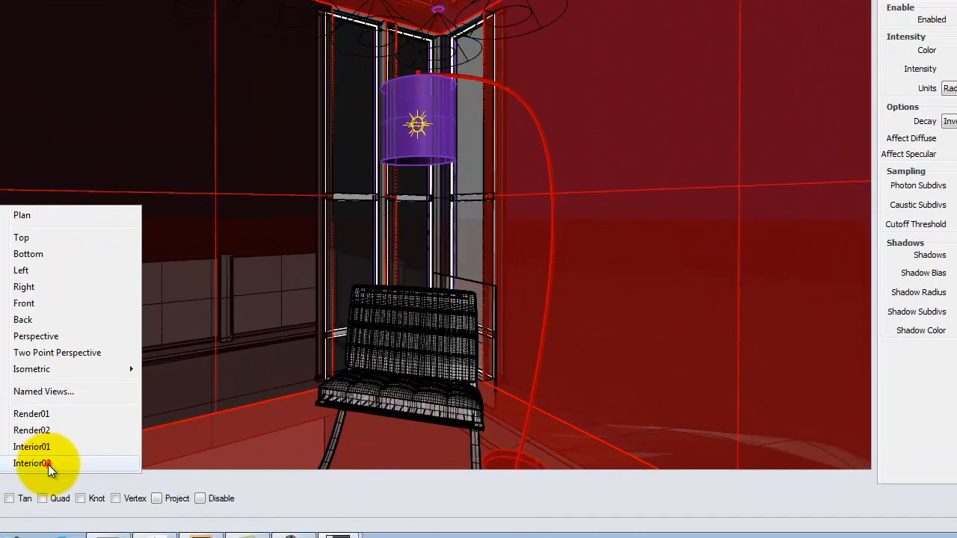
{"action": "left_click", "coordinate": [191, 471]}
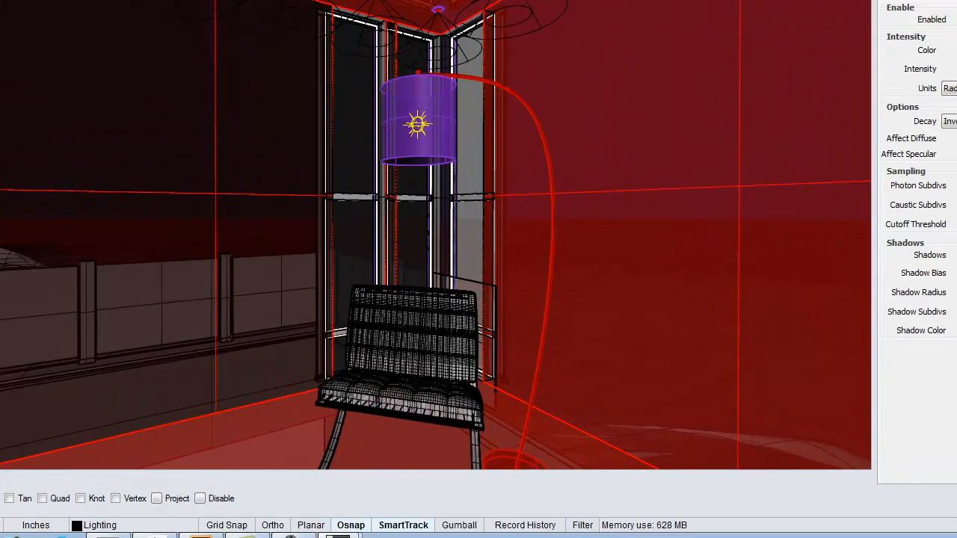
{"action": "left_click", "coordinate": [12, 23]}
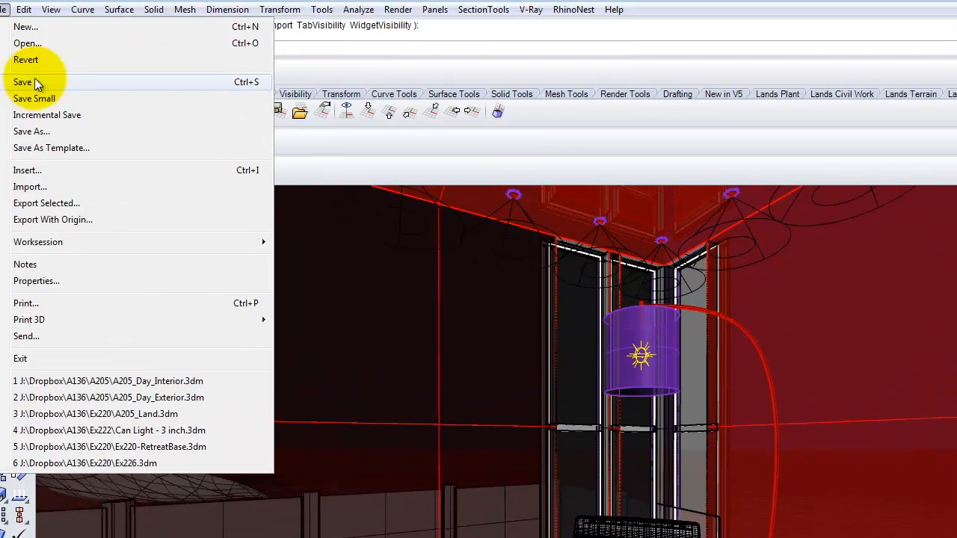
{"action": "left_click", "coordinate": [47, 93]}
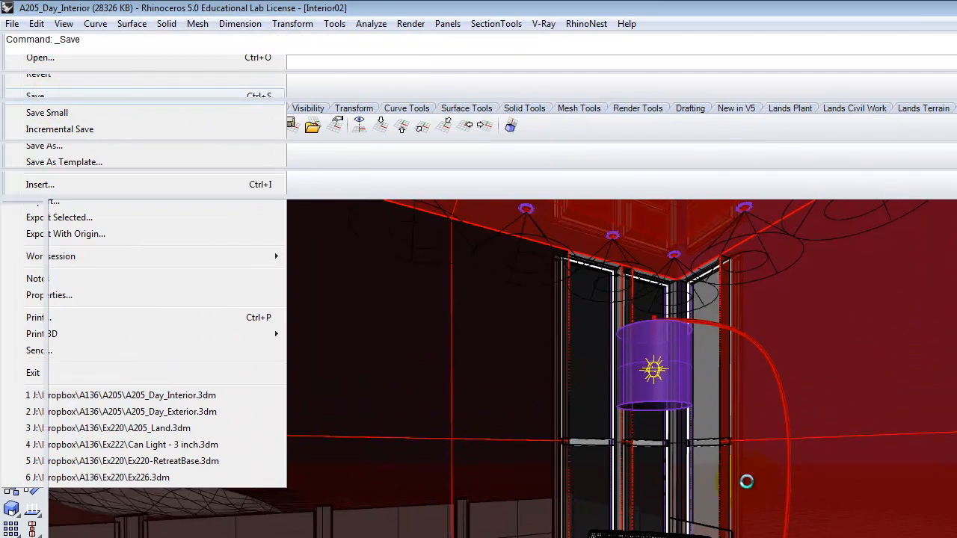